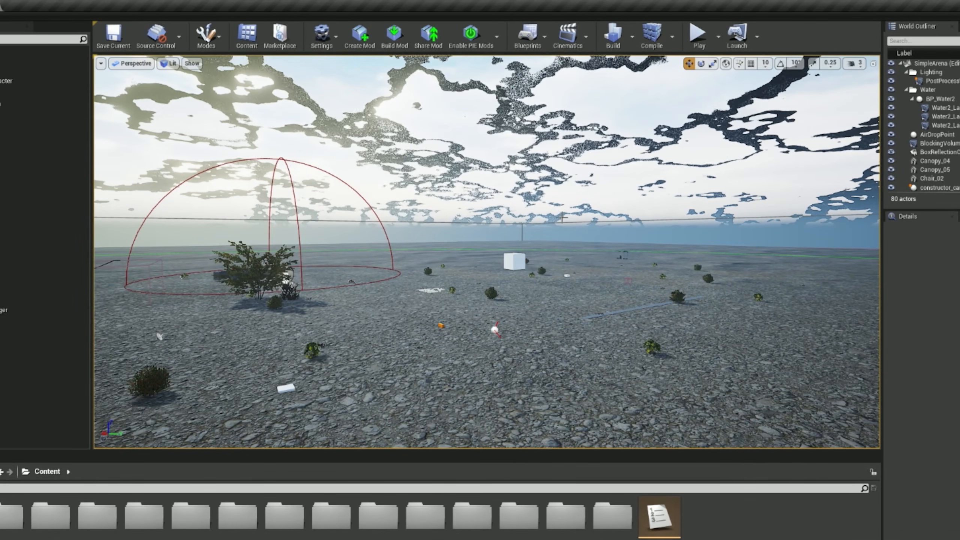
Select the ground landscape and the white cube in the arena view, and clear the selection.
mouse_move(562, 217)
right_mouse_down()
mouse_move(647, 120)
mouse_move(560, 221)
right_mouse_up()
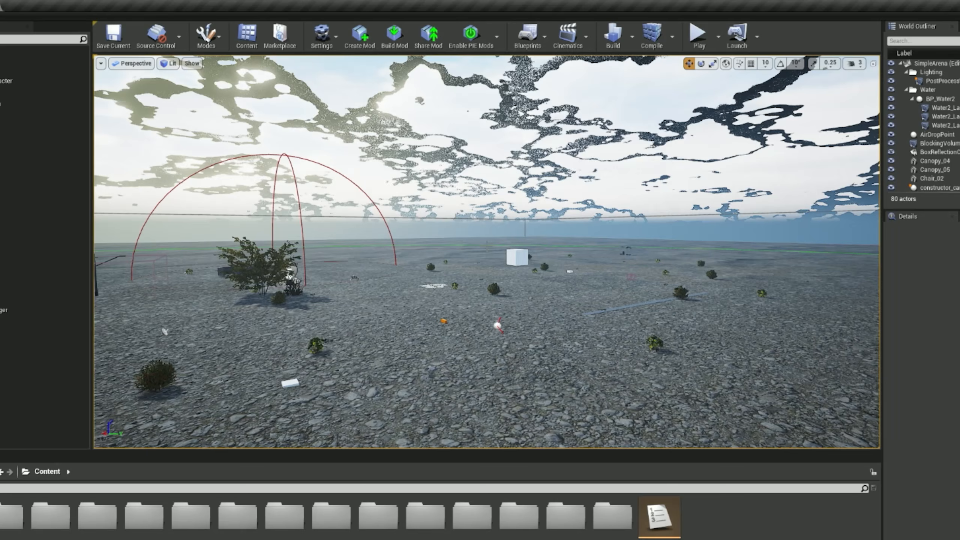
left_click(488, 289)
left_click(424, 334)
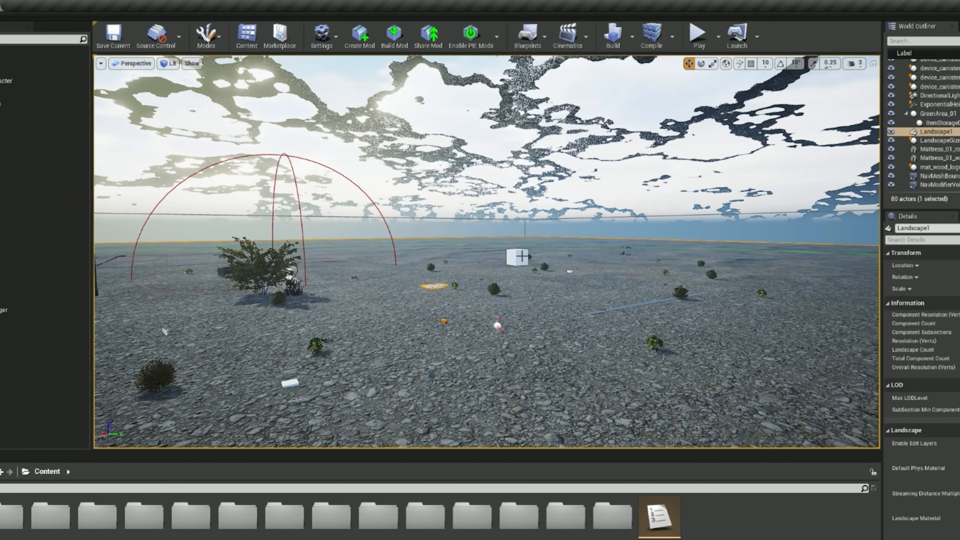
left_click(518, 257)
key("Escape")
Fly the camera through the arena toward the large bush to inspect the level's surroundings.
key("w")
right_click_drag(487, 252, 528, 234)
key("s")
key("a")
key("w")
key("d")
key("e")
key("w")
Fly over the arena at camera speed 7 and reduce the camera speed to 2.
left_click(861, 65)
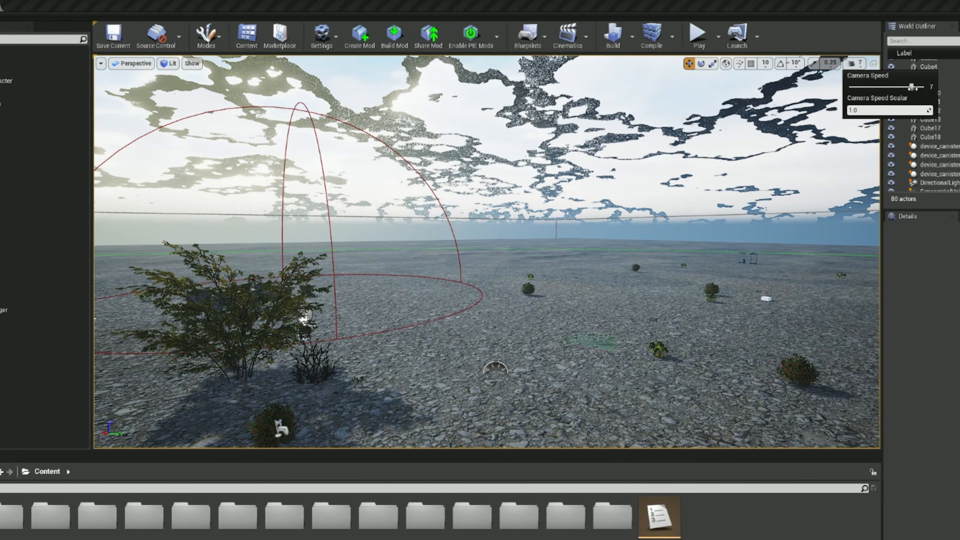
mouse_move(548, 264)
right_mouse_down()
mouse_move(571, 227)
mouse_move(555, 225)
mouse_move(536, 265)
right_mouse_up()
key("w")
key("s")
key("w")
left_click(855, 63)
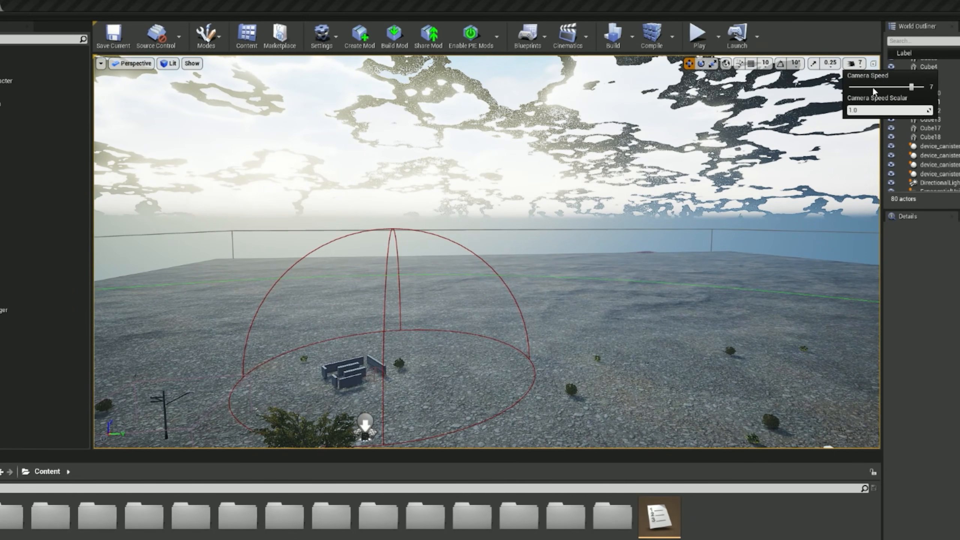
left_click(854, 63)
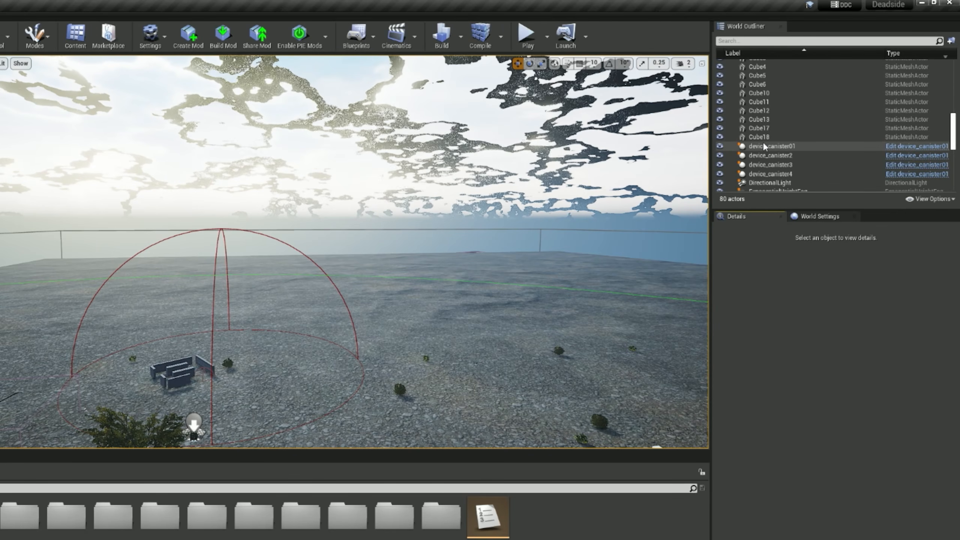
Find Water2_Lake1_NavModifierVolume in the level's actor list and focus the view on it.
scroll(760, 147, "up", 10)
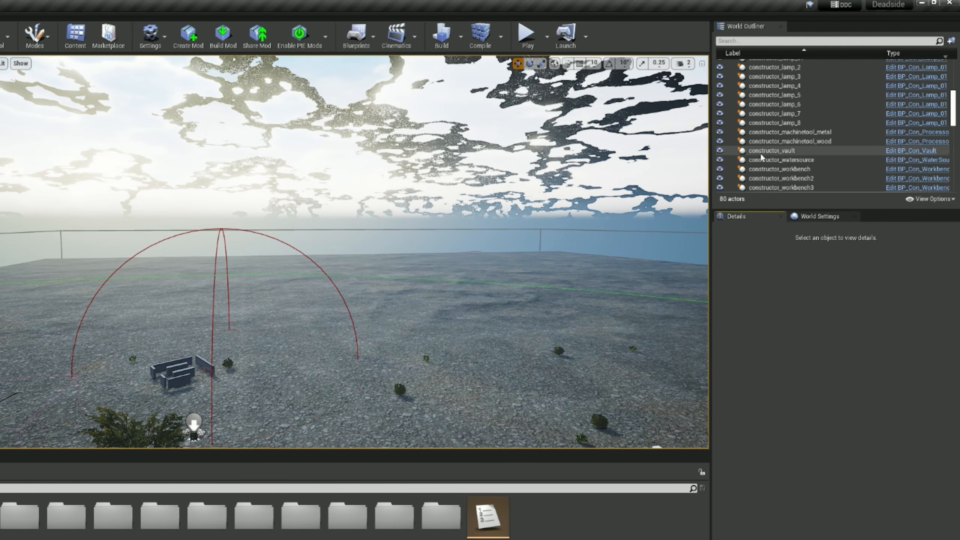
scroll(757, 146, "up", 1)
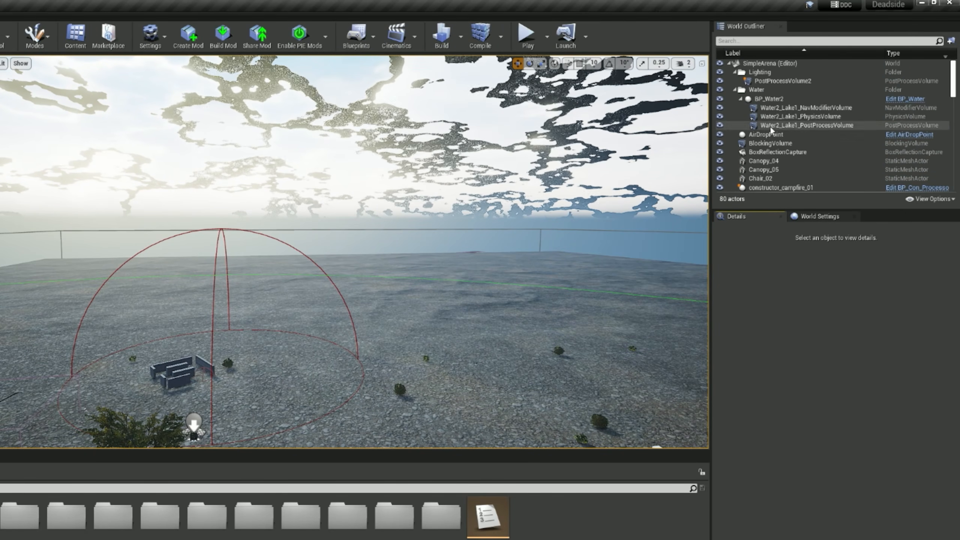
left_click_drag(774, 108, 775, 130)
double_click(779, 107)
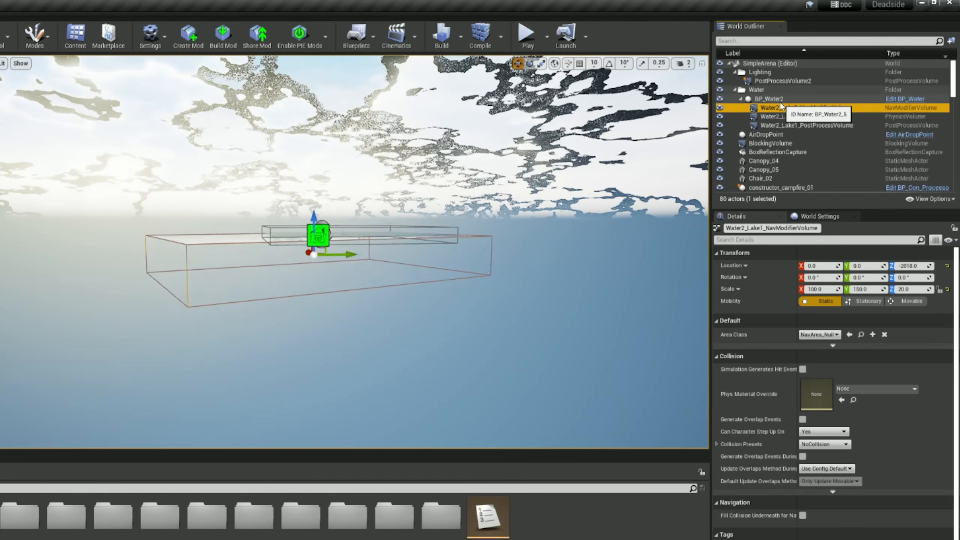
Focus on the BlockingVolume, examine its collision and brush properties, and deselect it.
left_click(764, 145)
double_click(764, 144)
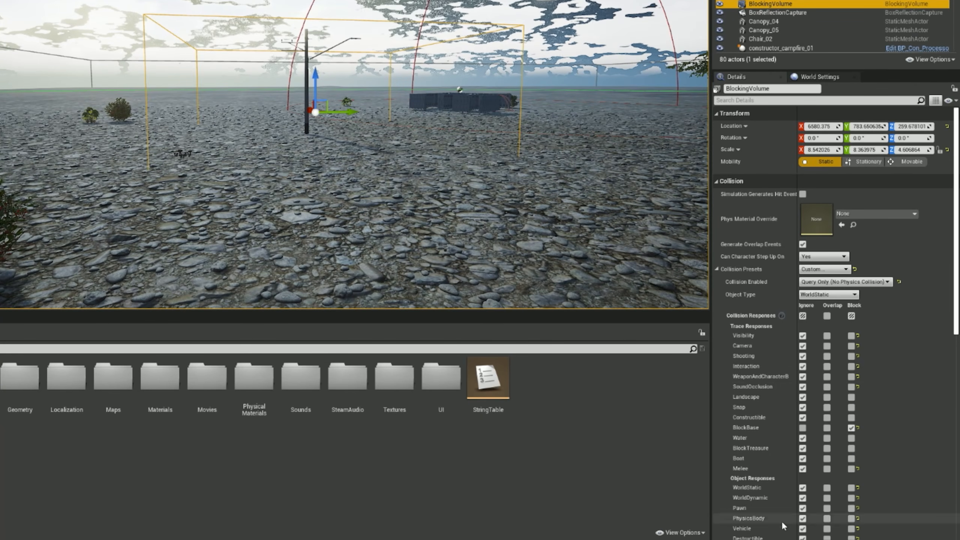
scroll(750, 184, "down", 10)
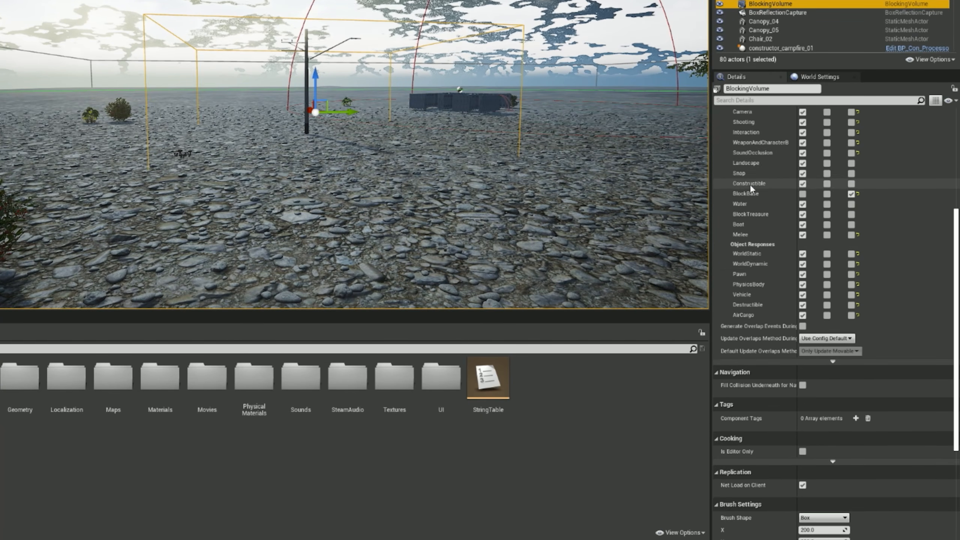
scroll(742, 254, "up", 10)
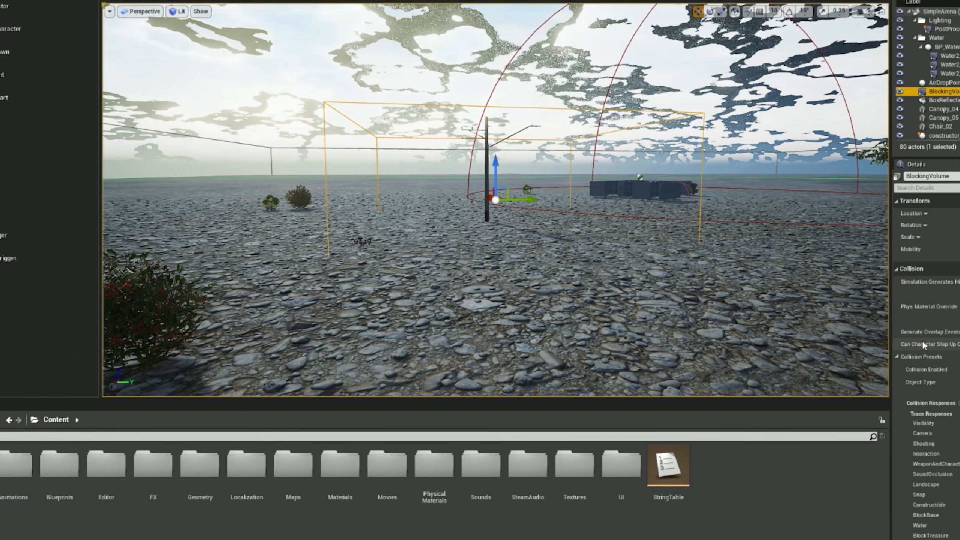
left_click(428, 122)
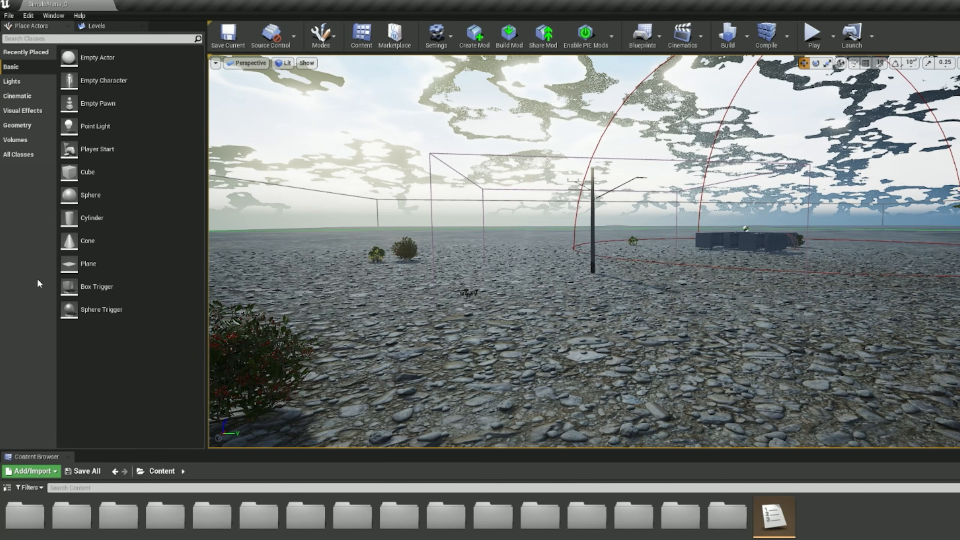
Look through the placeable volume actors and the available editor windows, and bring up the list of levels.
left_click(22, 139)
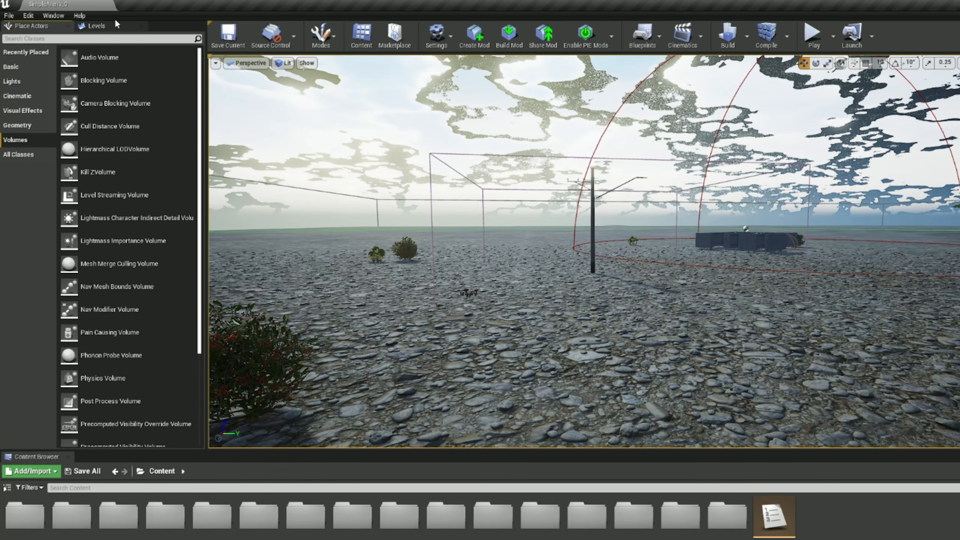
left_click(54, 15)
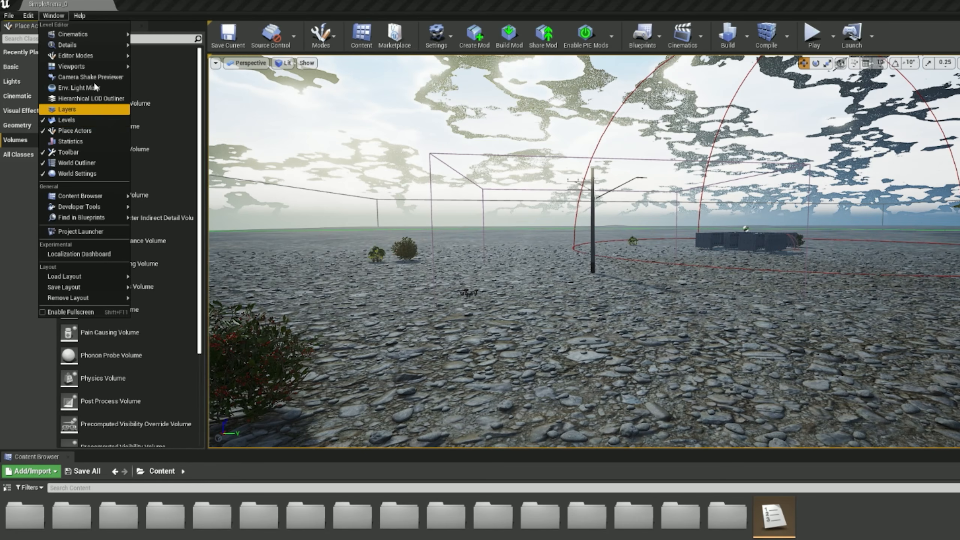
left_click(138, 23)
mouse_move(113, 26)
left_mouse_down()
mouse_move(129, 53)
mouse_move(125, 42)
mouse_move(95, 110)
mouse_move(144, 26)
mouse_move(125, 26)
left_mouse_up()
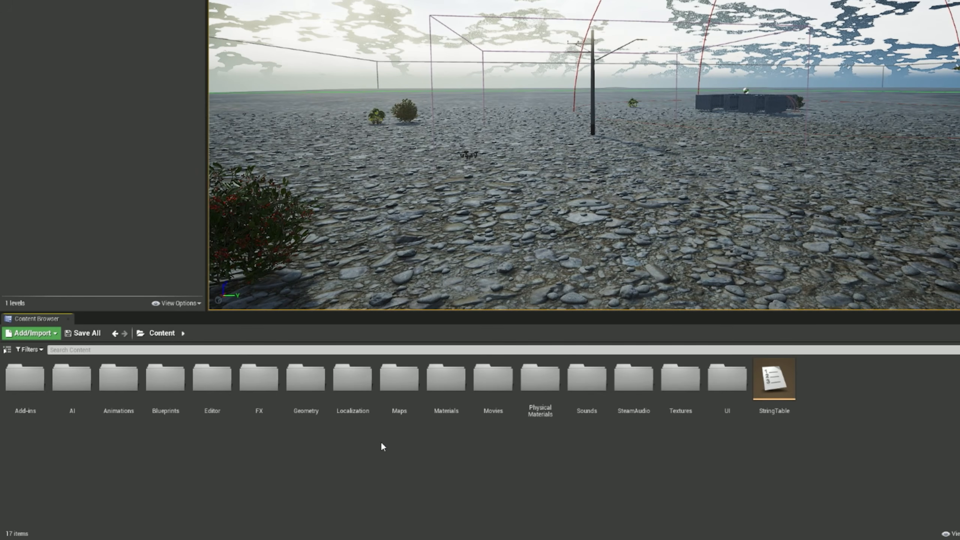
Browse the project content to the Blueprints/Items/Weapons/Rifles folder to view the rifle assets.
double_click(167, 392)
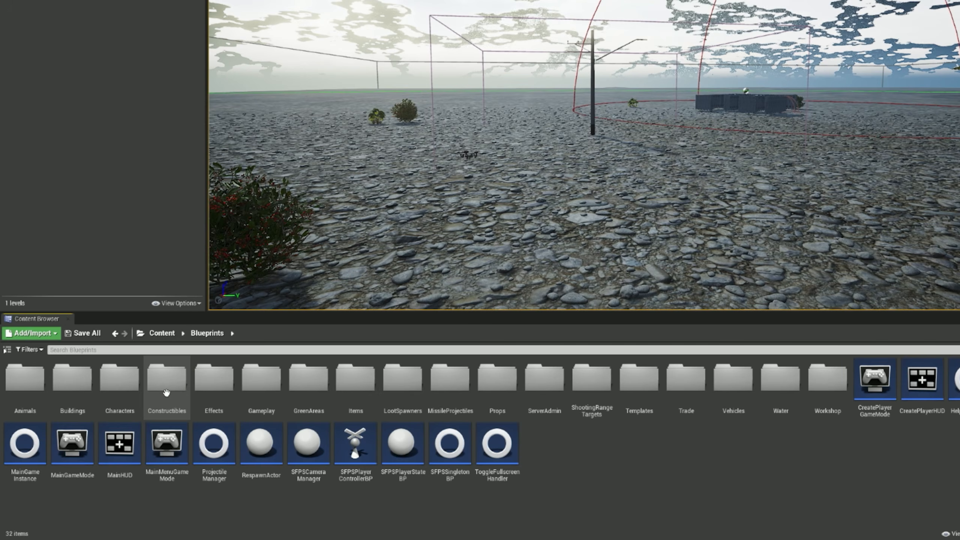
double_click(354, 393)
double_click(360, 401)
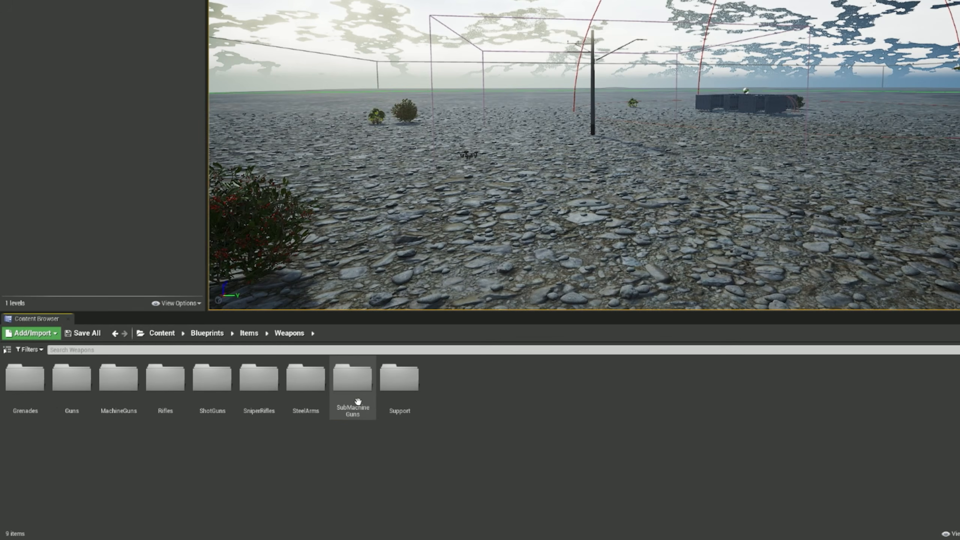
double_click(150, 419)
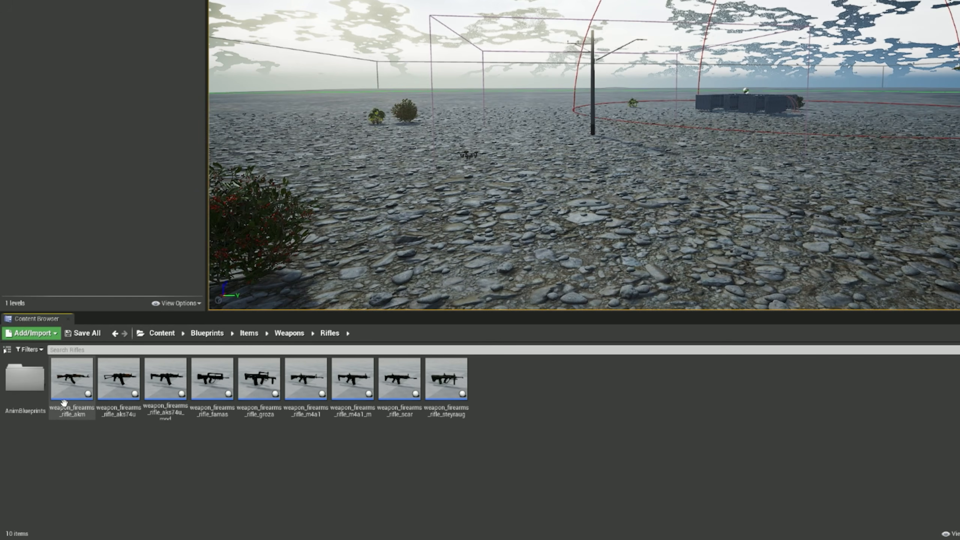
Look through the tree of all content and C++ class folders down to its end, and close it.
left_click(140, 333)
scroll(245, 221, "down", 10)
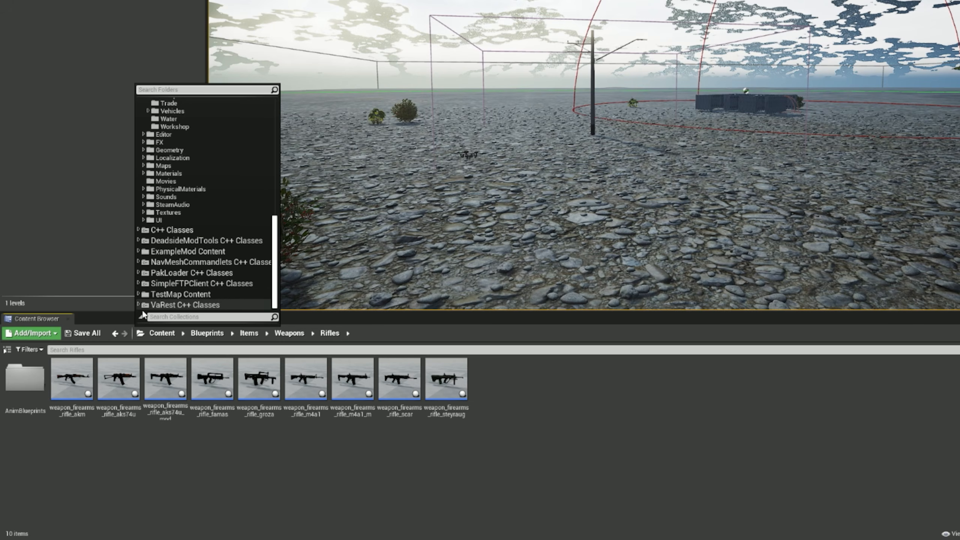
left_click(143, 342)
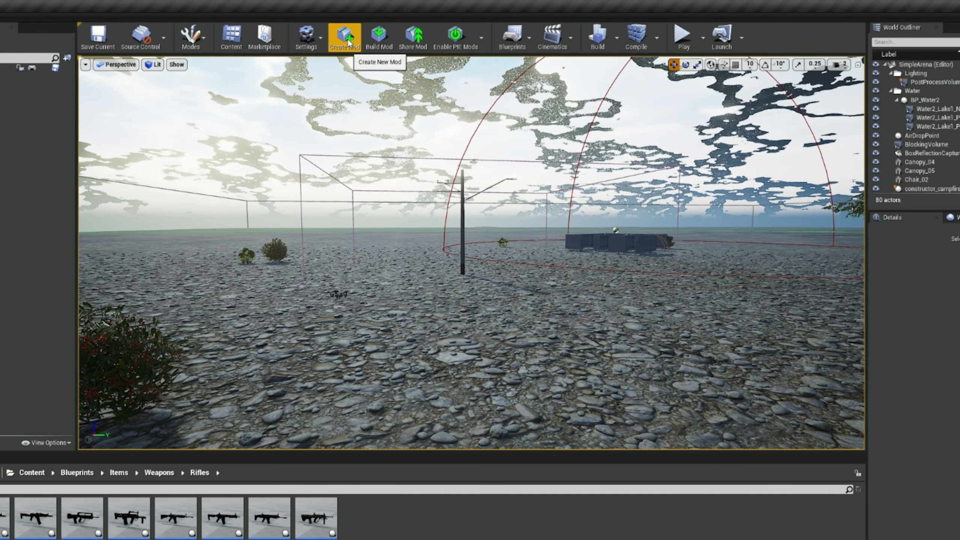
Start creating a new Deadside mod and choose the Create New Map template.
left_click(346, 41)
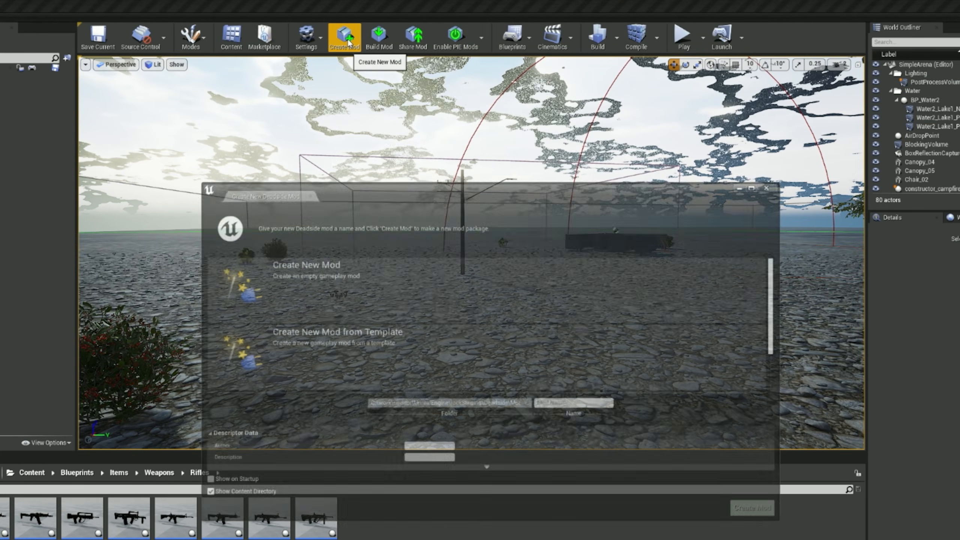
scroll(400, 284, "down", 2)
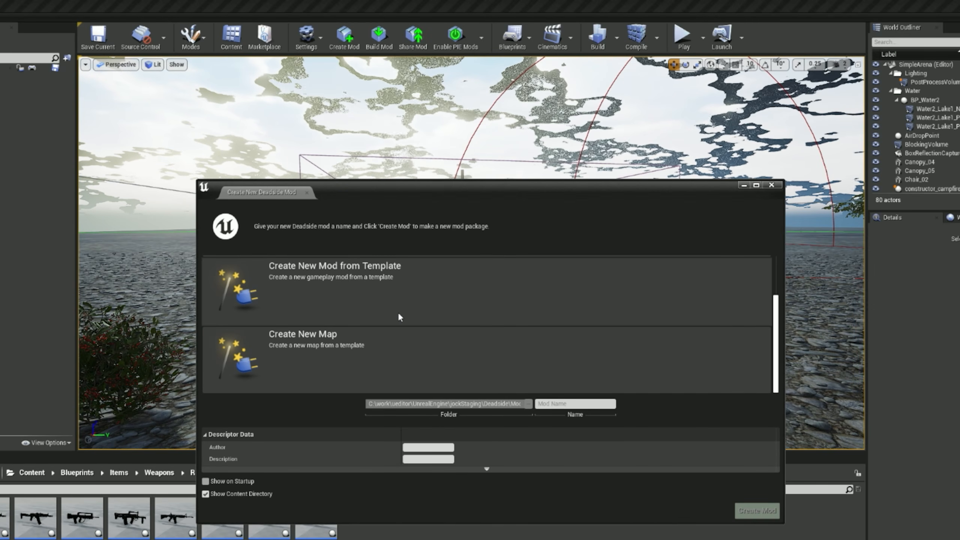
scroll(380, 281, "up", 2)
scroll(380, 282, "down", 2)
left_click(337, 357)
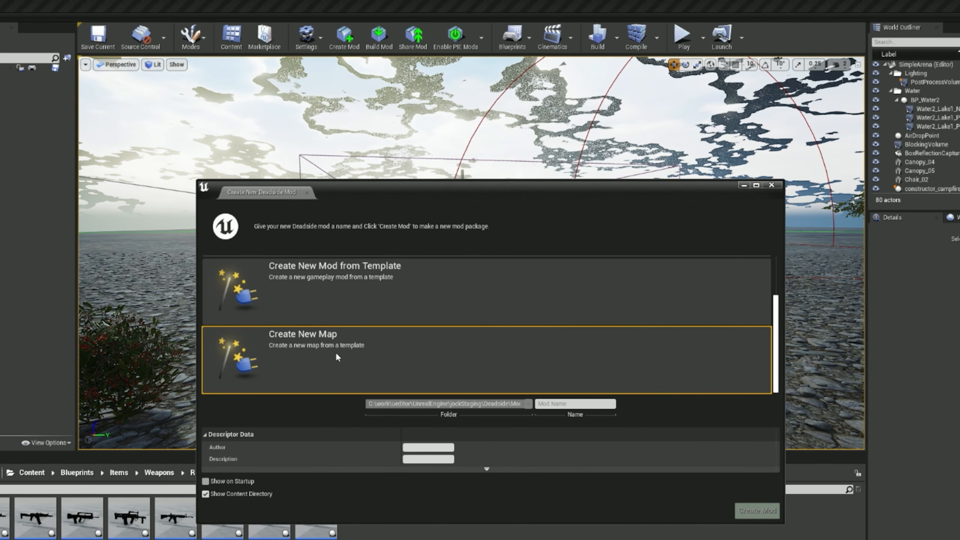
Name the new map mod ModkitGuide, expand the extra descriptor fields and create the mod.
left_click(572, 404)
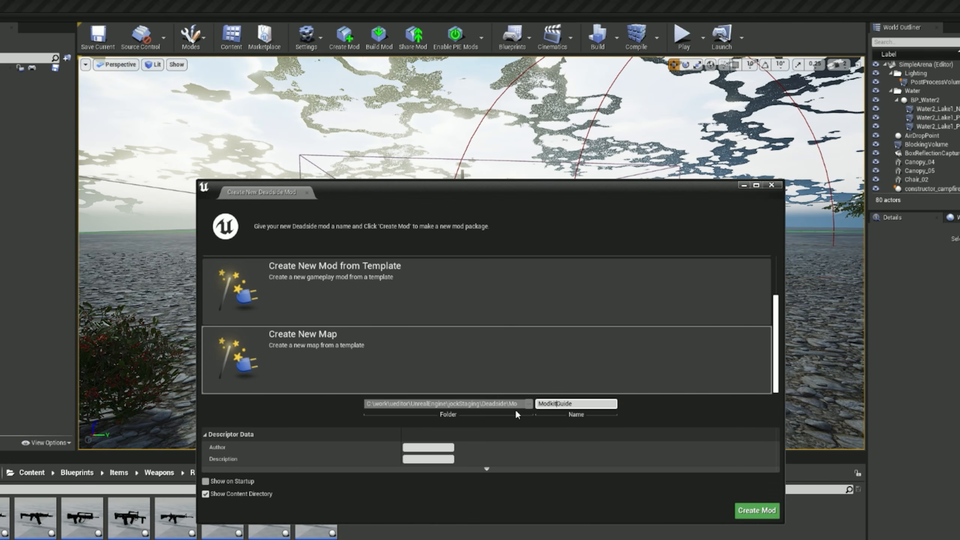
left_click(486, 469)
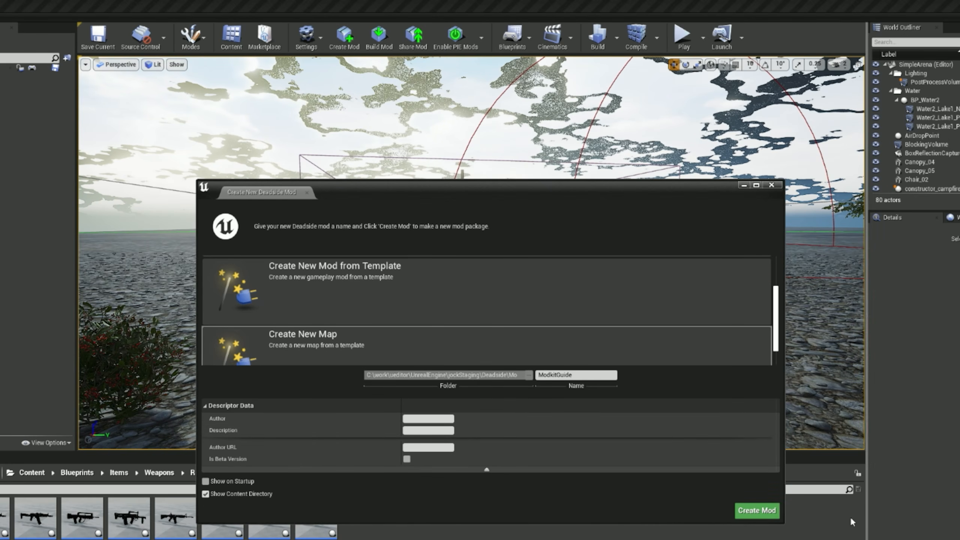
left_click(747, 512)
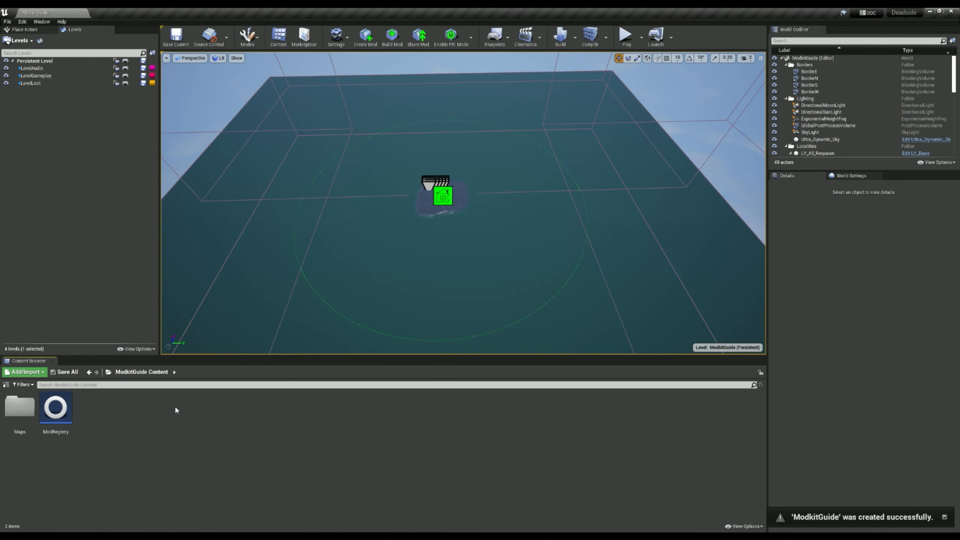
Fly around the ModkitGuide island to view the house and the spawn point markers.
left_click(108, 372)
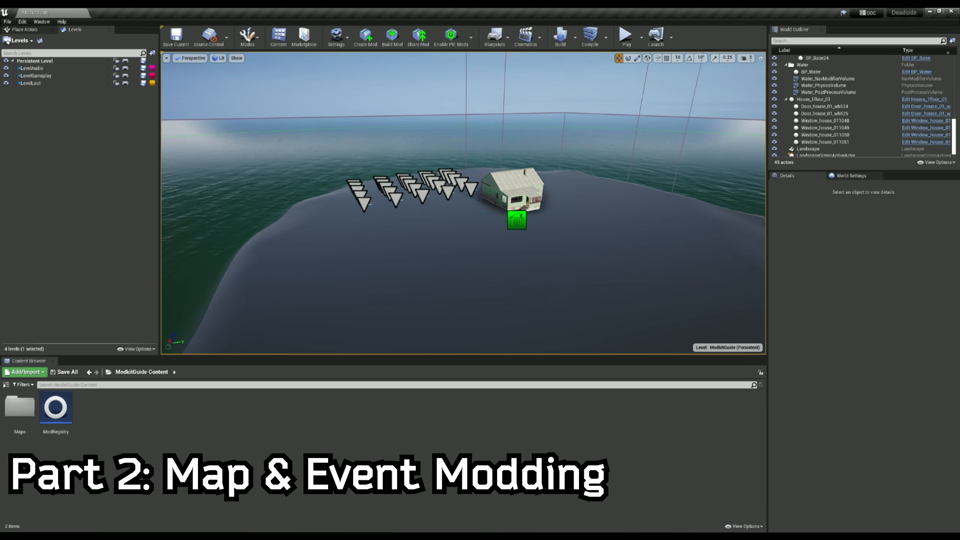
key("w")
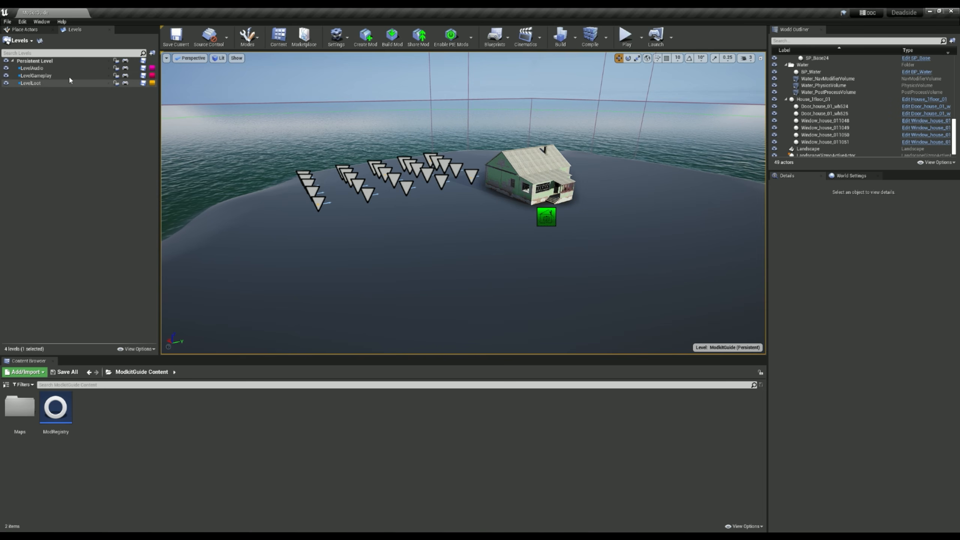
right_click_drag(265, 159, 276, 138)
key("s")
key("w")
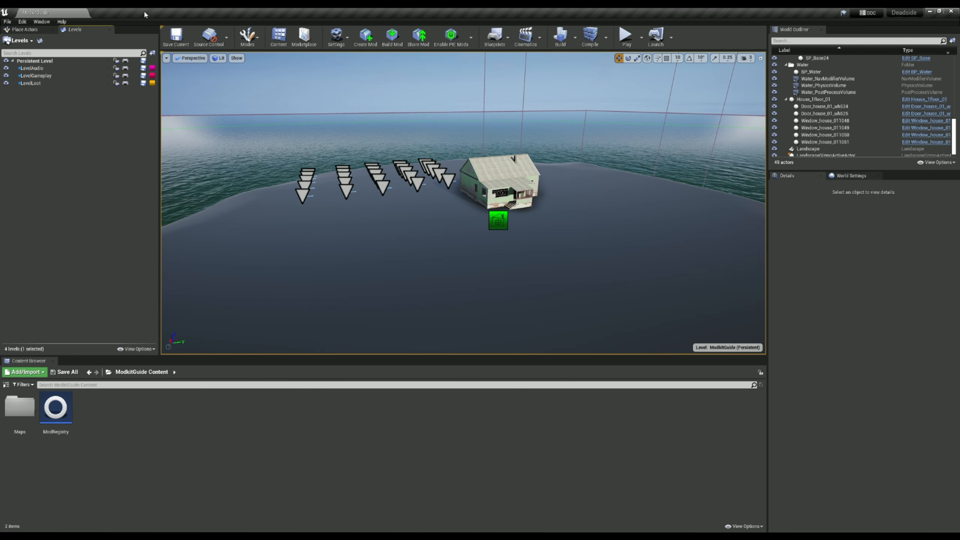
Open the World_0 level from the Content/Maps/world_0 folder.
left_click(4, 22)
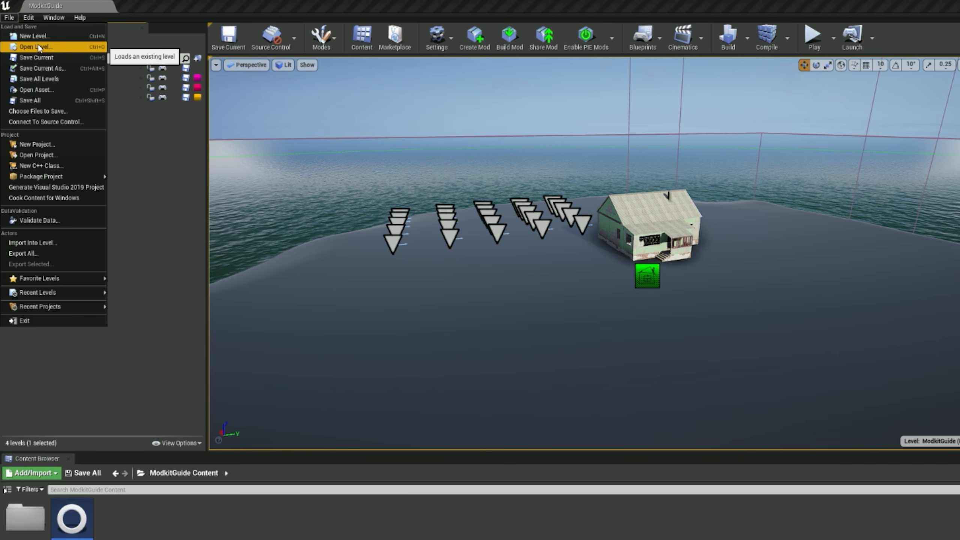
left_click(36, 47)
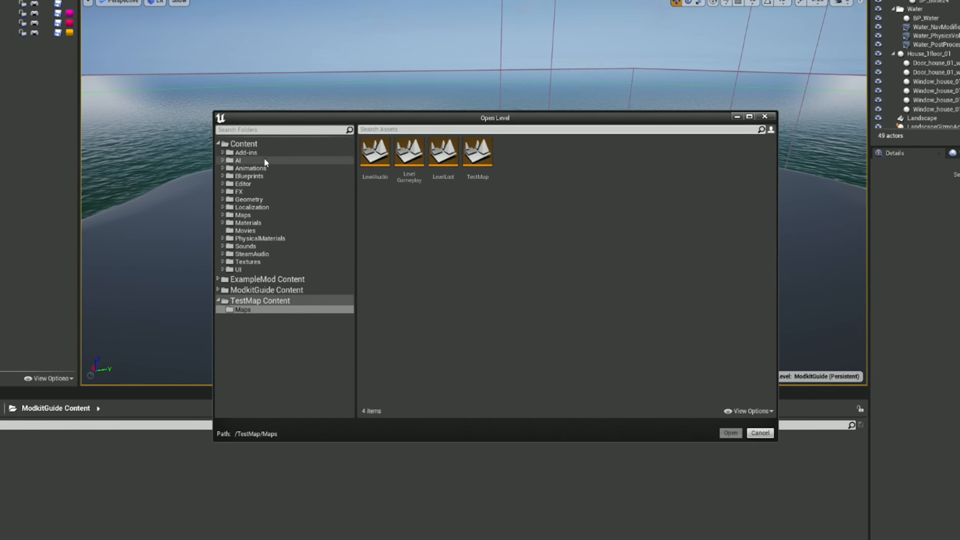
left_click(372, 209)
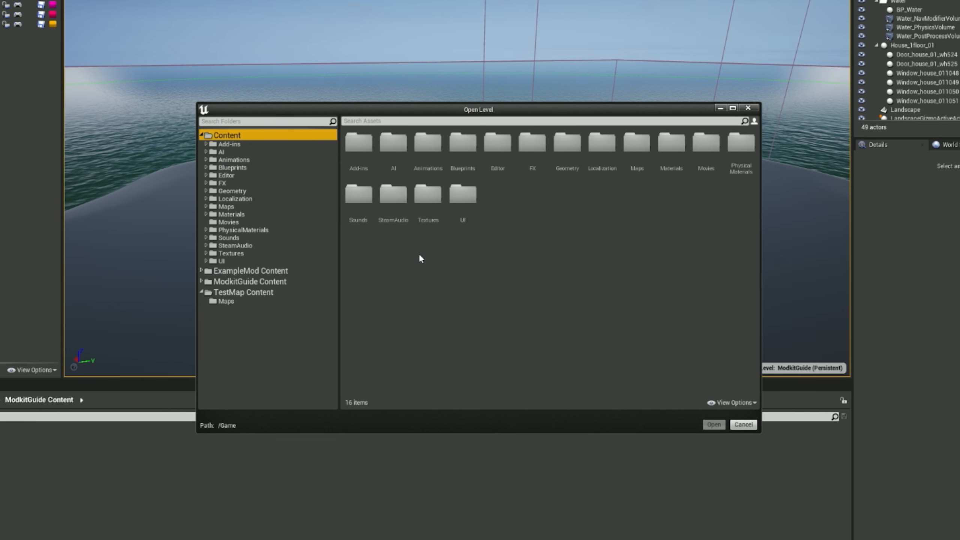
double_click(637, 162)
double_click(461, 141)
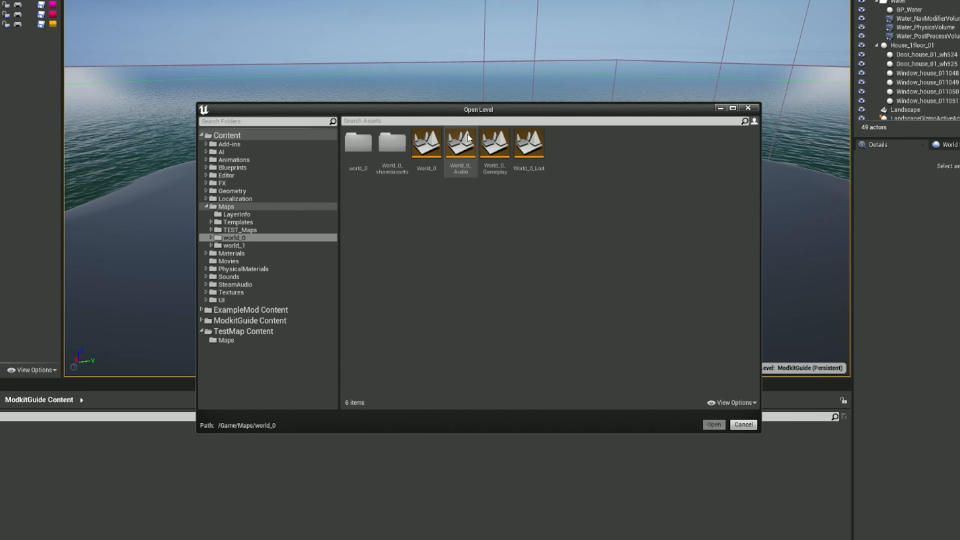
left_click(426, 167)
left_click(714, 424)
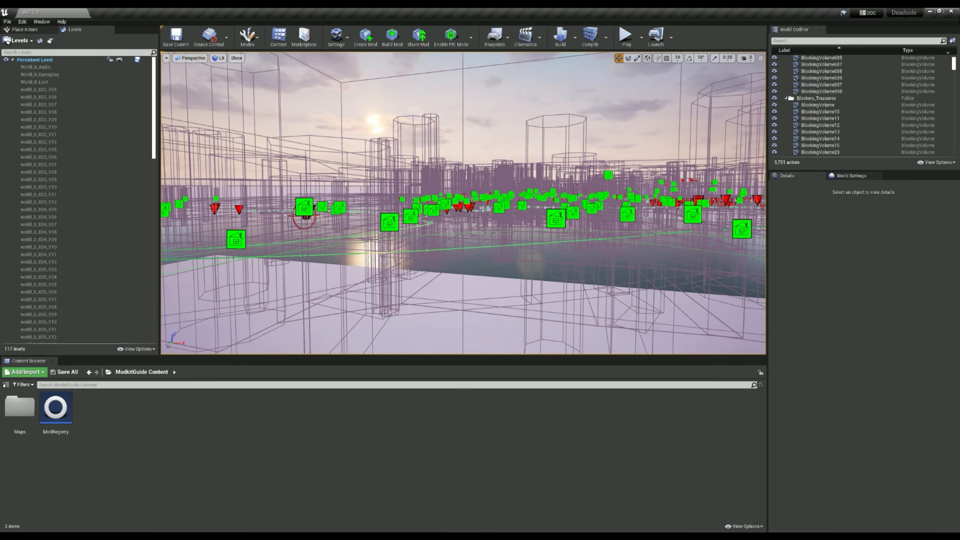
Turn on Game View to hide the volume wireframes and actor icons while flying over the World_0 sea.
right_click_drag(463, 202, 418, 326)
key("g")
key("g")
right_click_drag(508, 260, 482, 267)
key("w")
key("g")
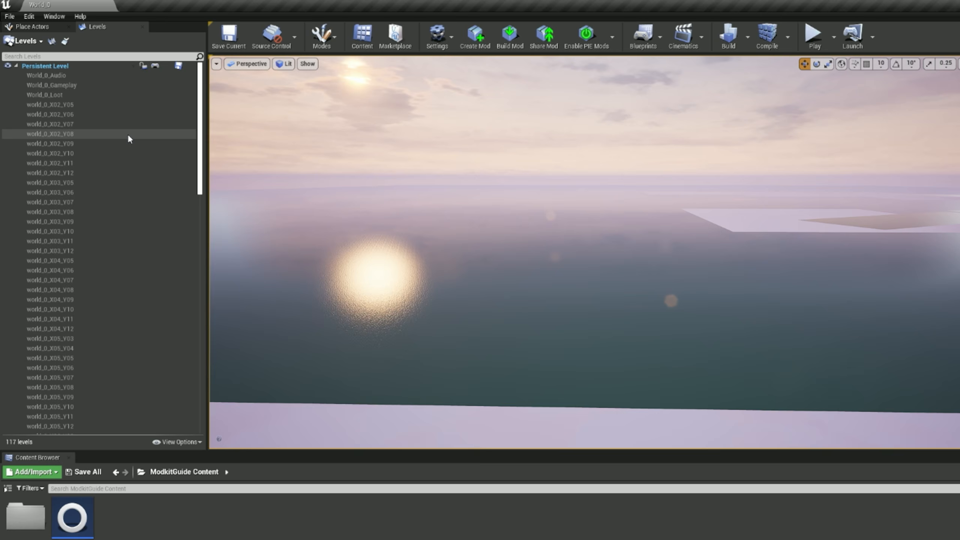
Load the world_0_X07_Y10 tile from the World Composition map and close the map window.
scroll(128, 137, "down", 10)
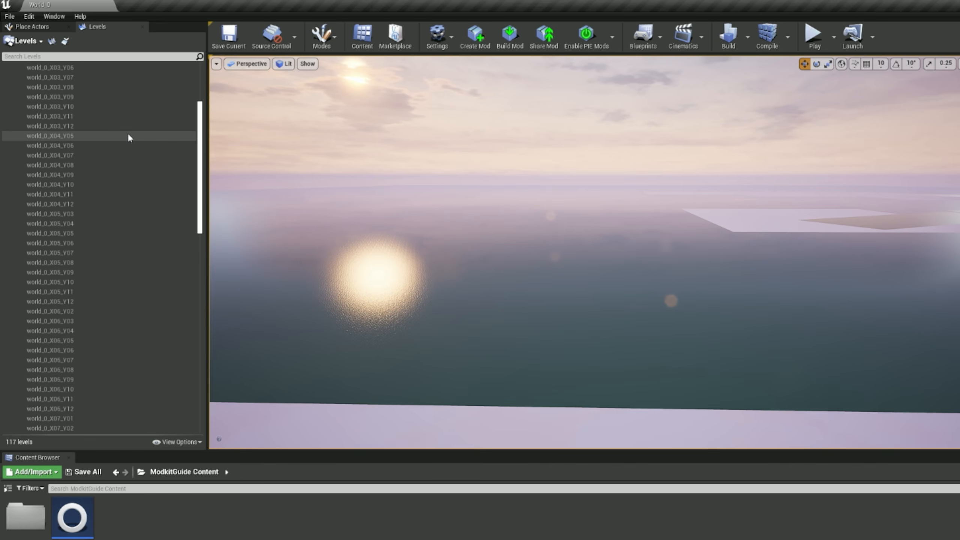
scroll(117, 257, "up", 10)
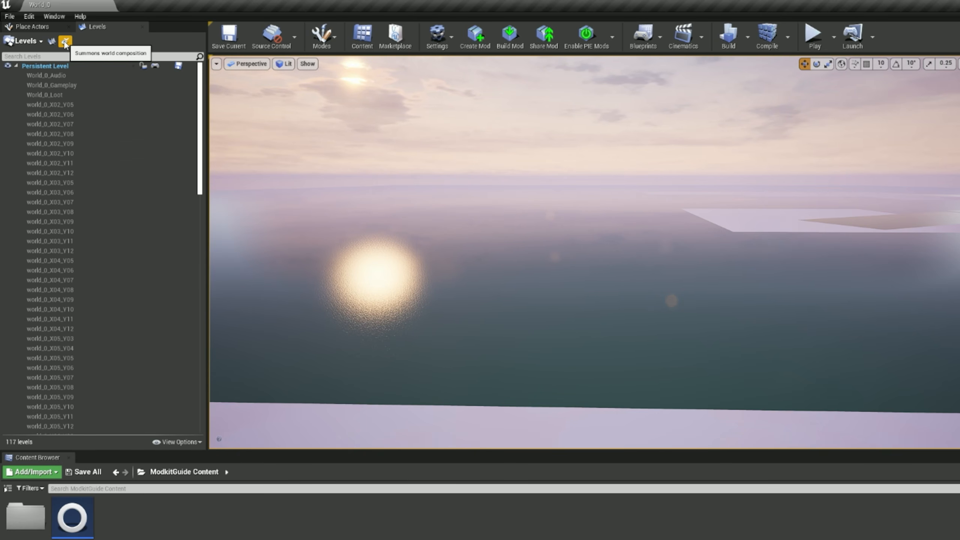
left_click(64, 42)
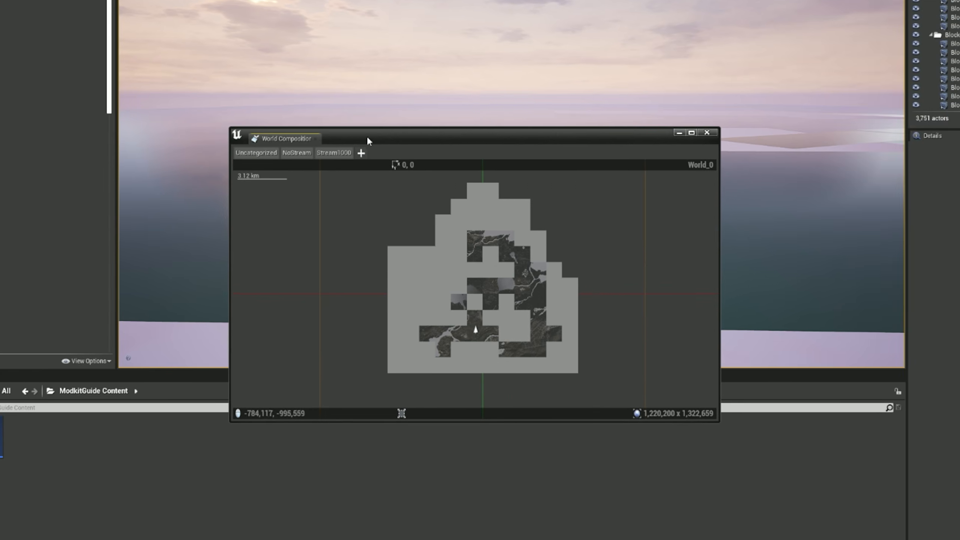
left_click_drag(368, 140, 356, 154)
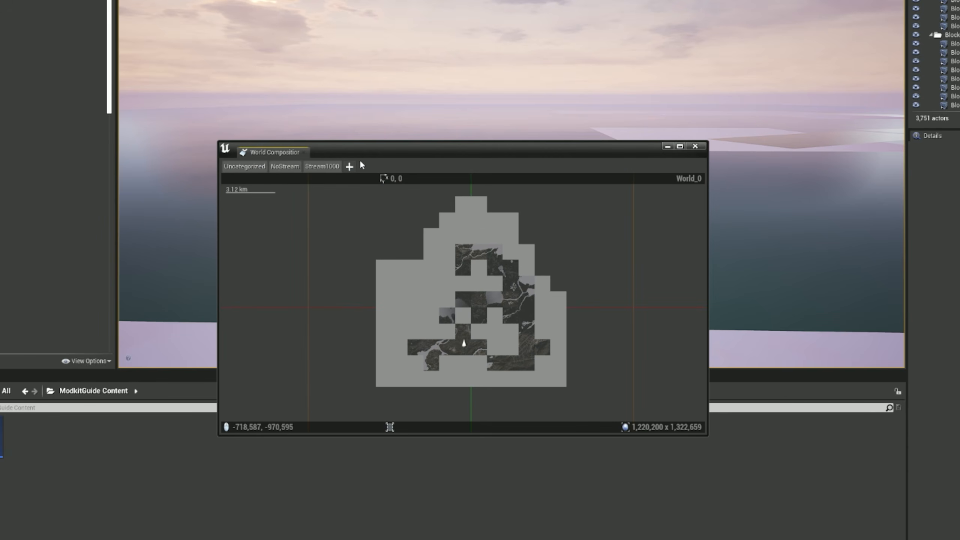
scroll(448, 318, "up", 1)
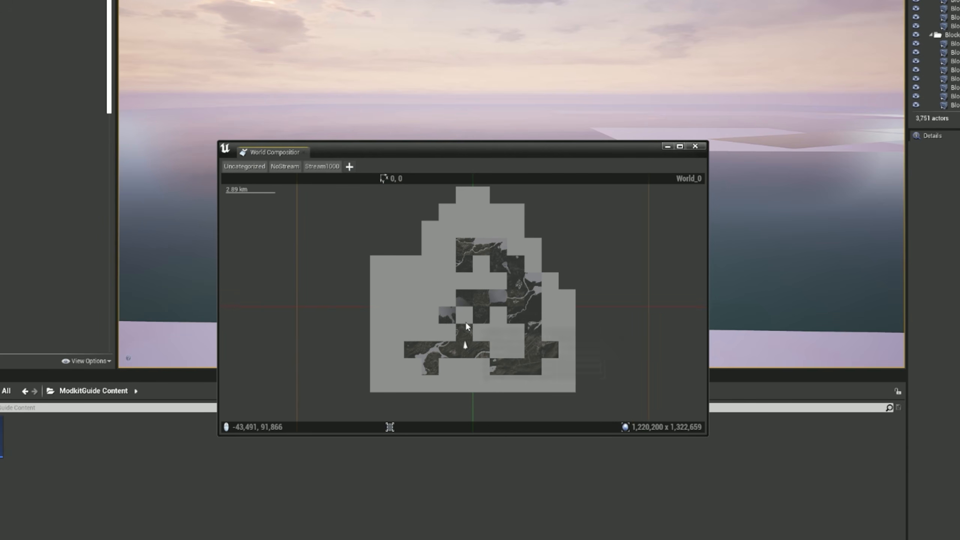
right_click(462, 347)
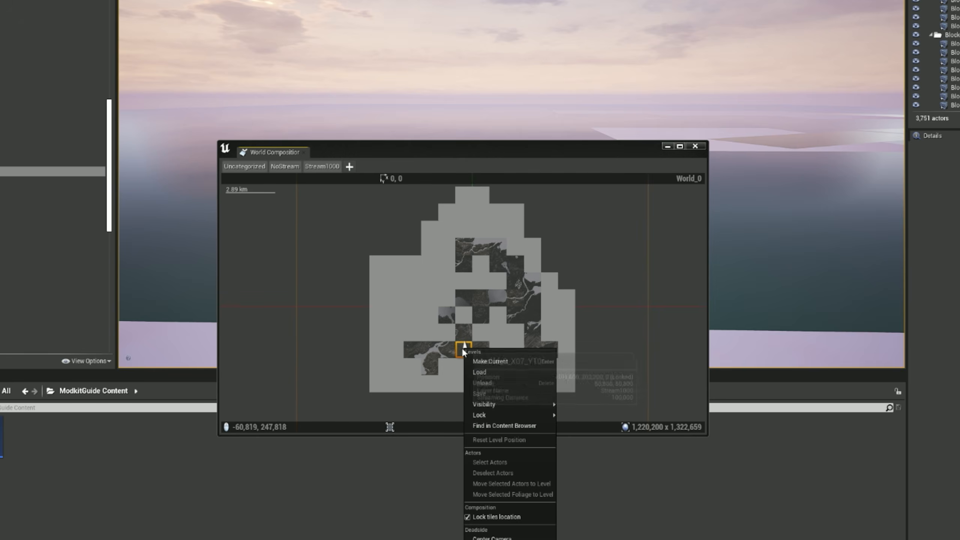
left_click(484, 373)
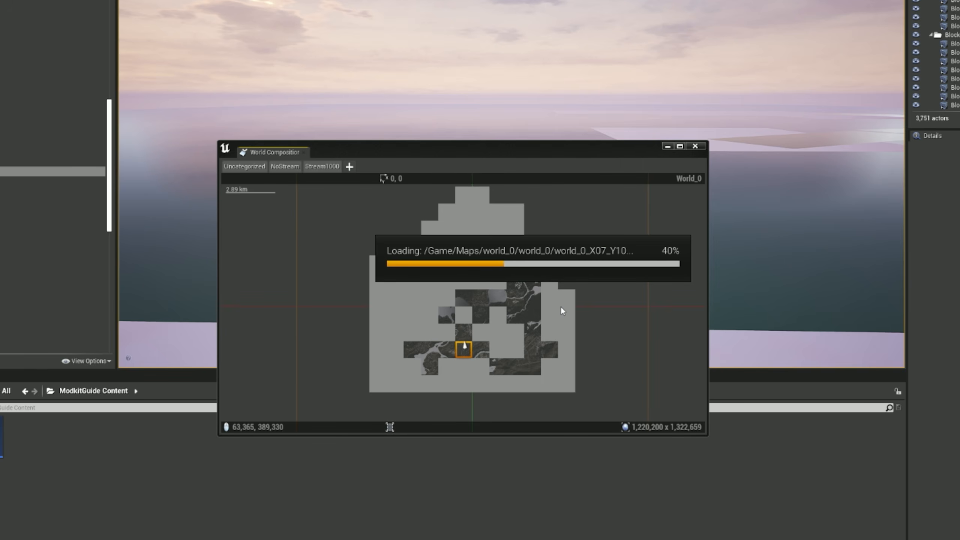
left_click(695, 146)
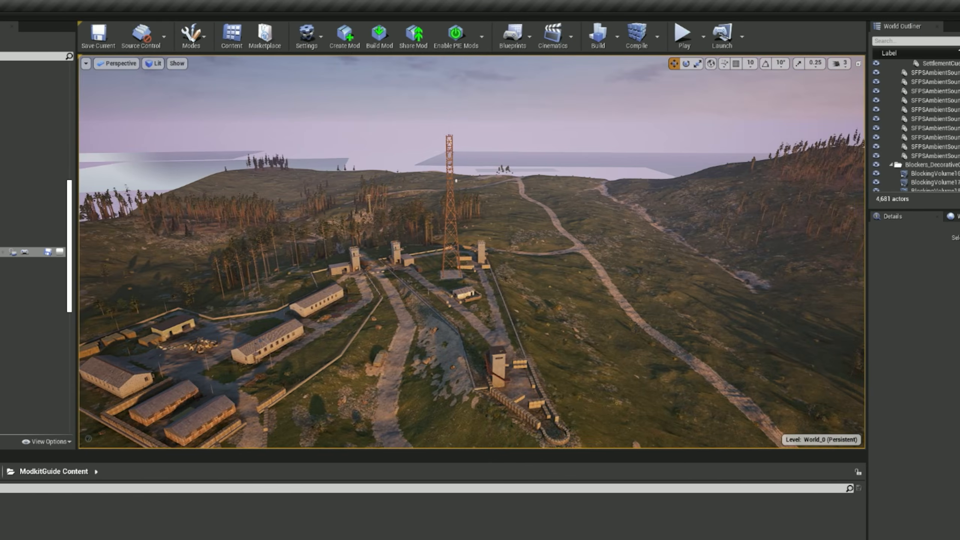
Fly over the loaded tile to examine the military base, its watchtowers, barracks and perimeter walls.
right_click_drag(471, 252, 423, 243)
key("s")
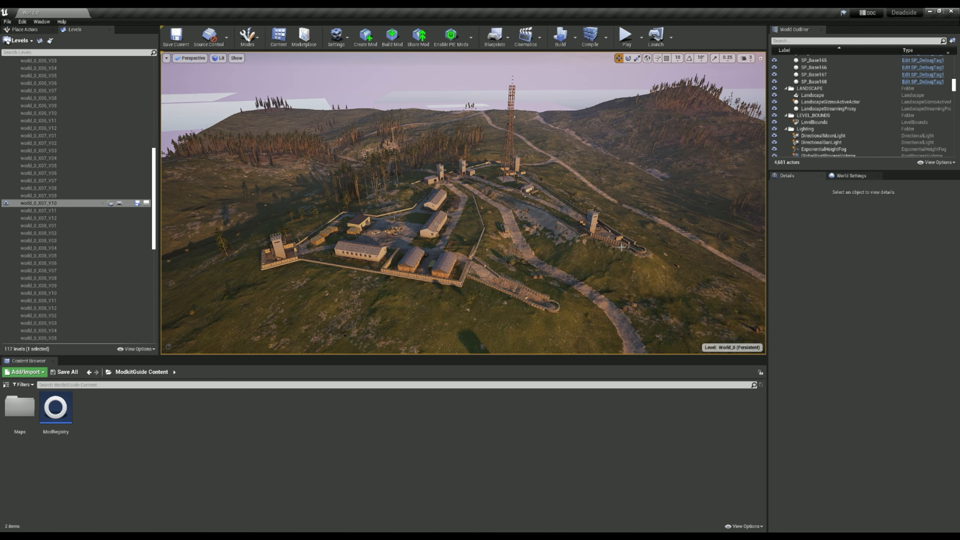
mouse_move(637, 244)
right_mouse_down()
mouse_move(653, 243)
mouse_move(618, 232)
mouse_move(634, 240)
right_mouse_up()
scroll(92, 190, "up", 15)
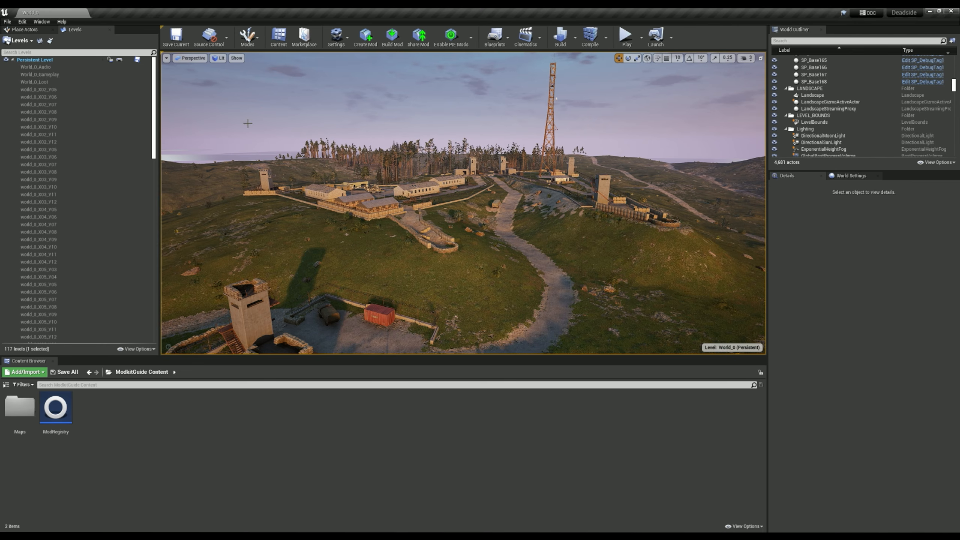
key("w")
mouse_move(246, 122)
right_mouse_down()
mouse_move(230, 124)
mouse_move(207, 155)
mouse_move(131, 122)
mouse_move(139, 109)
mouse_move(325, 97)
mouse_move(250, 109)
right_mouse_up()
key("w")
key("w")
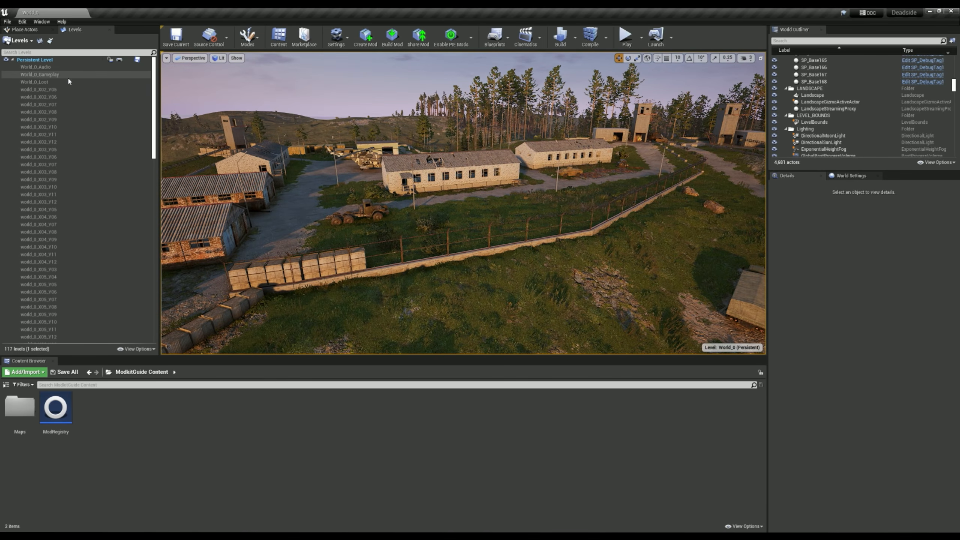
Load the World_0_Audio, World_0_Gameplay and World_0_Loot sublevels together.
left_click_drag(62, 82, 61, 68)
right_click(62, 68)
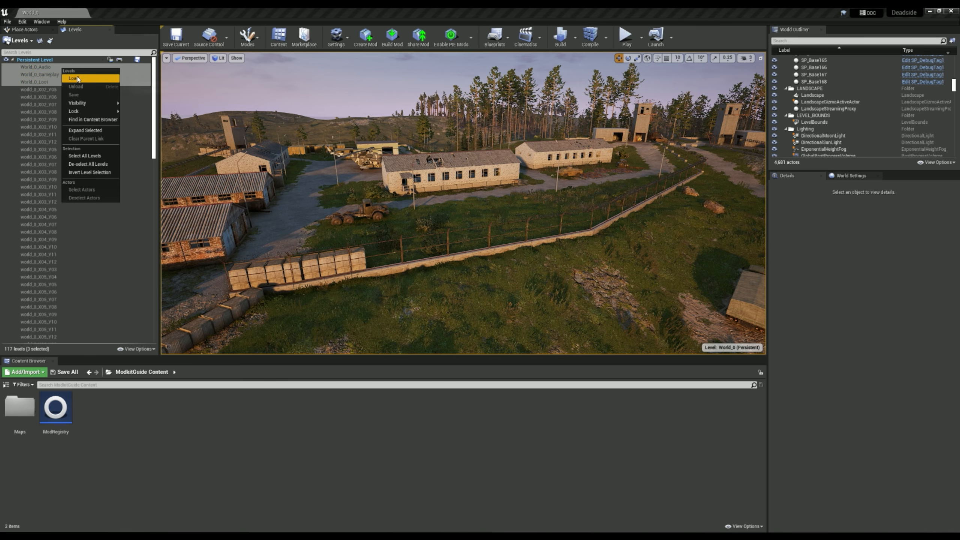
left_click(78, 78)
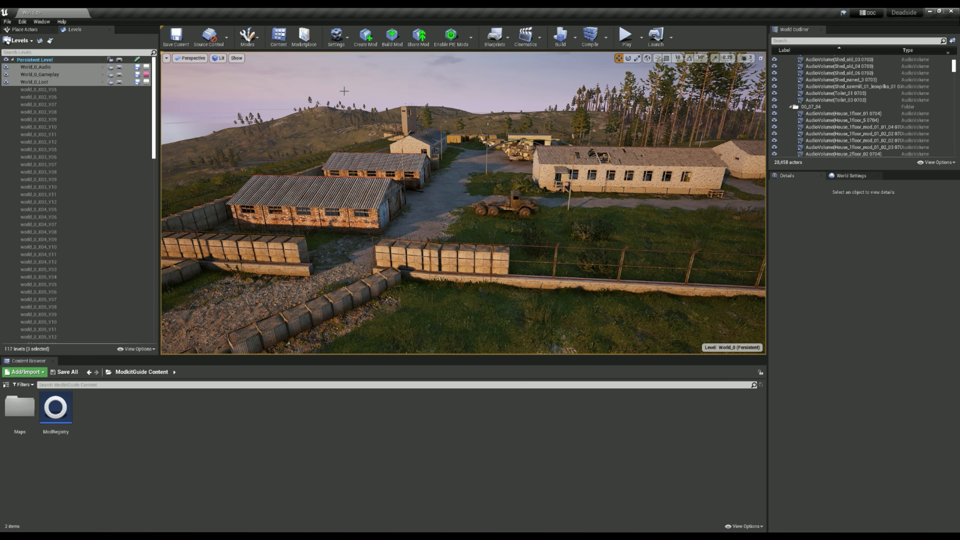
Turn off Game View to show the gameplay markers and volumes, and inspect the M marker inside the walled trench.
right_click_drag(343, 91, 397, 90)
key("g")
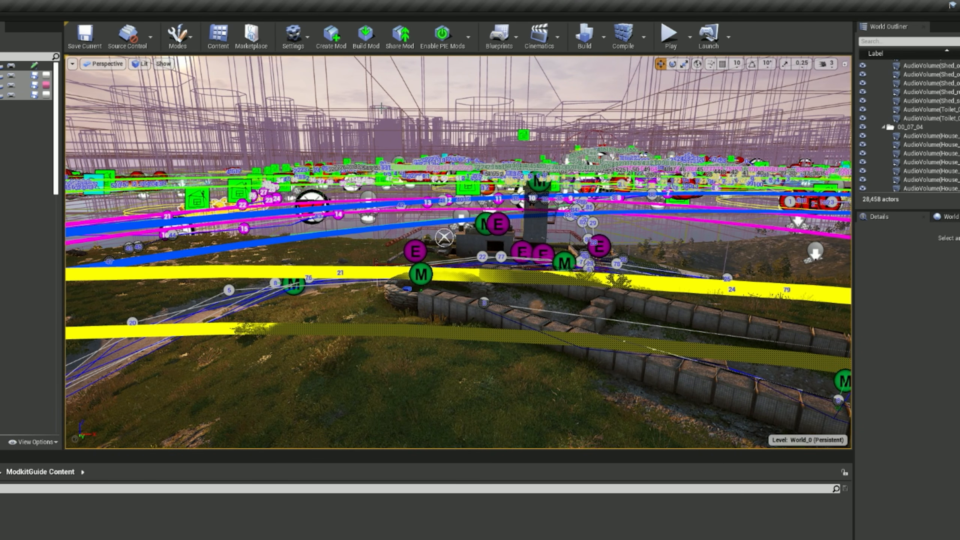
right_click_drag(353, 132, 416, 99)
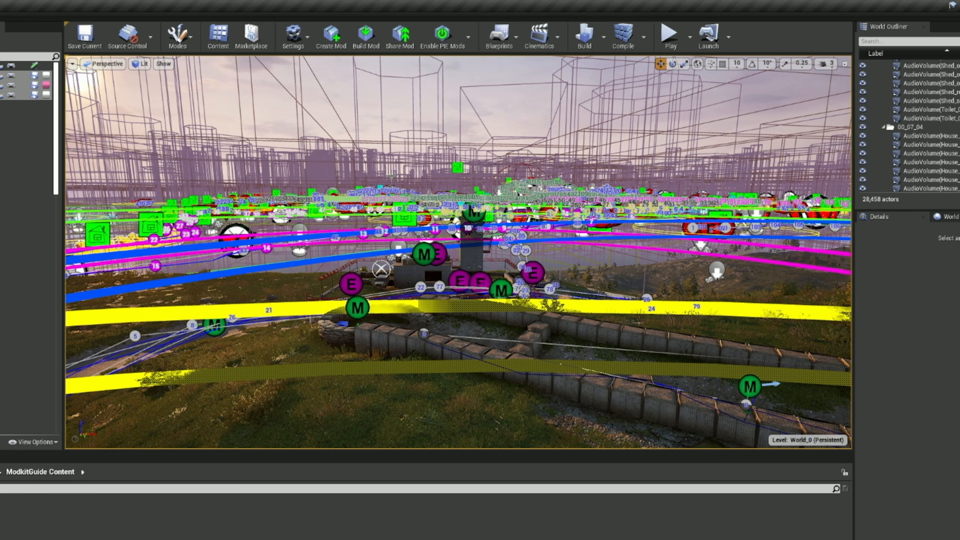
right_click_drag(490, 348, 631, 416)
key("w")
mouse_move(383, 249)
right_mouse_down()
mouse_move(395, 166)
mouse_move(383, 250)
right_mouse_up()
key("w")
key("s")
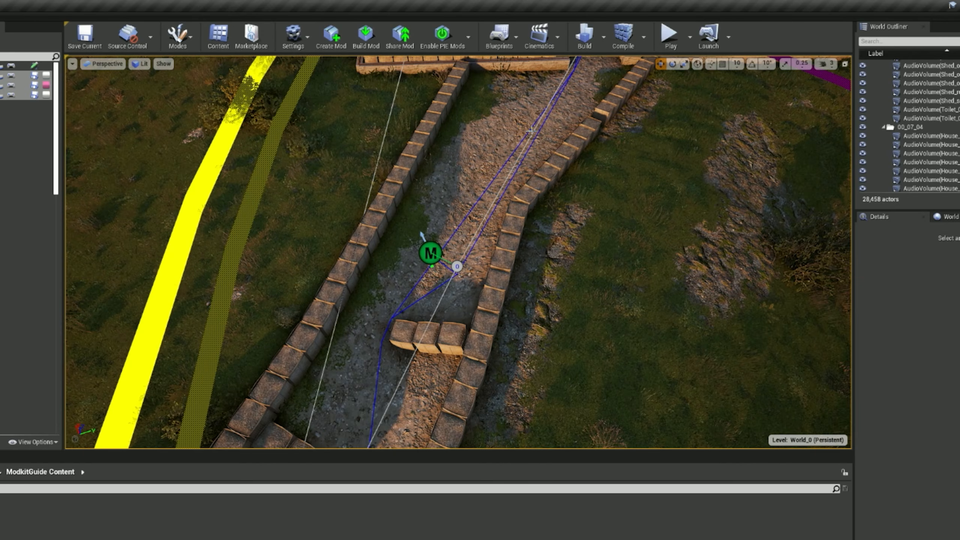
Fly through the barracks yard to examine the markers, paths and cyan cubes around the armoured vehicle and debris piles.
right_click_drag(530, 130, 558, 70)
key("w")
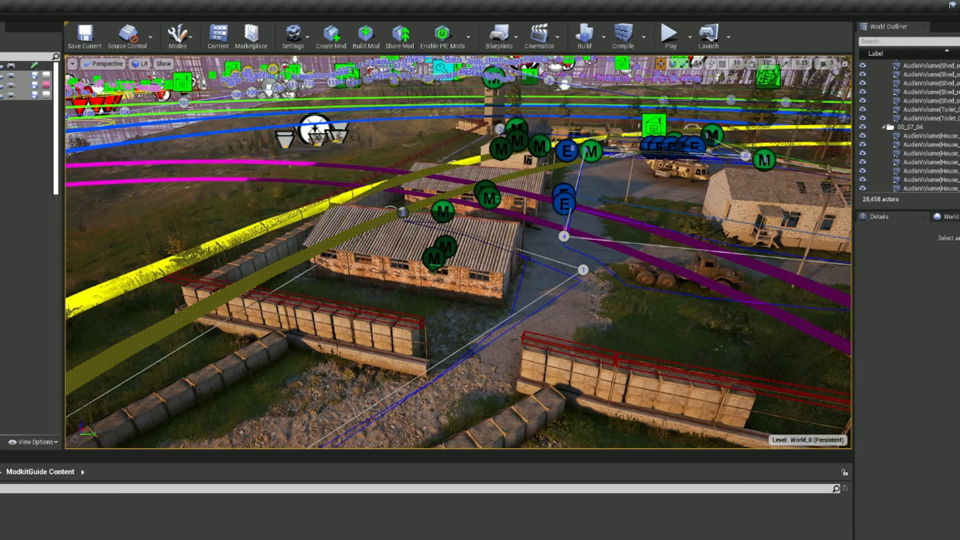
key("w")
right_click_drag(678, 221, 680, 283)
key("w")
key("e")
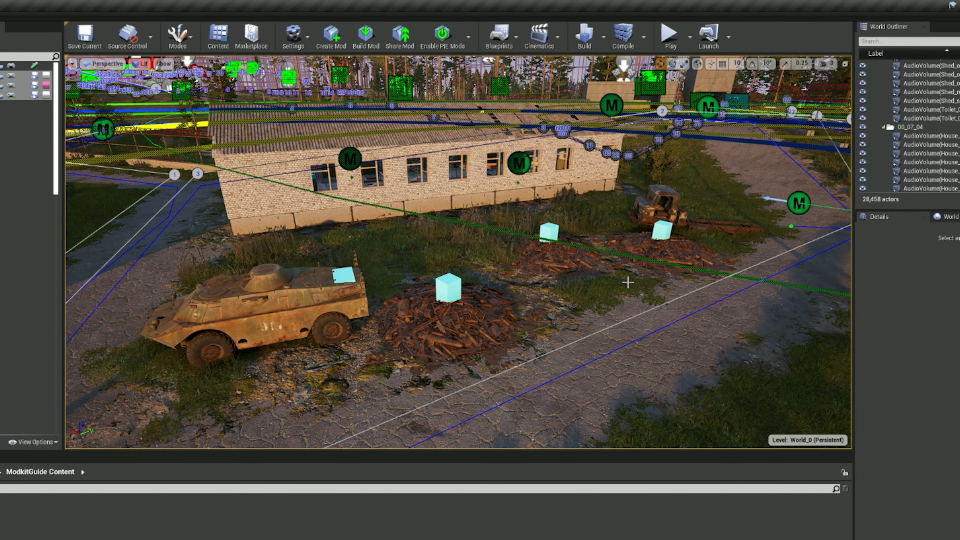
key("w")
right_click_drag(627, 282, 464, 285)
key("a")
key("d")
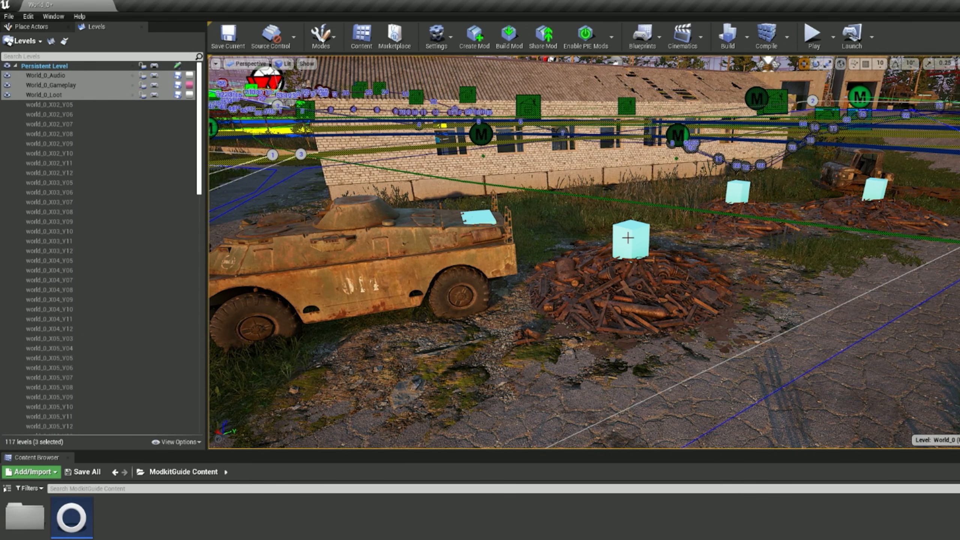
left_click(627, 237)
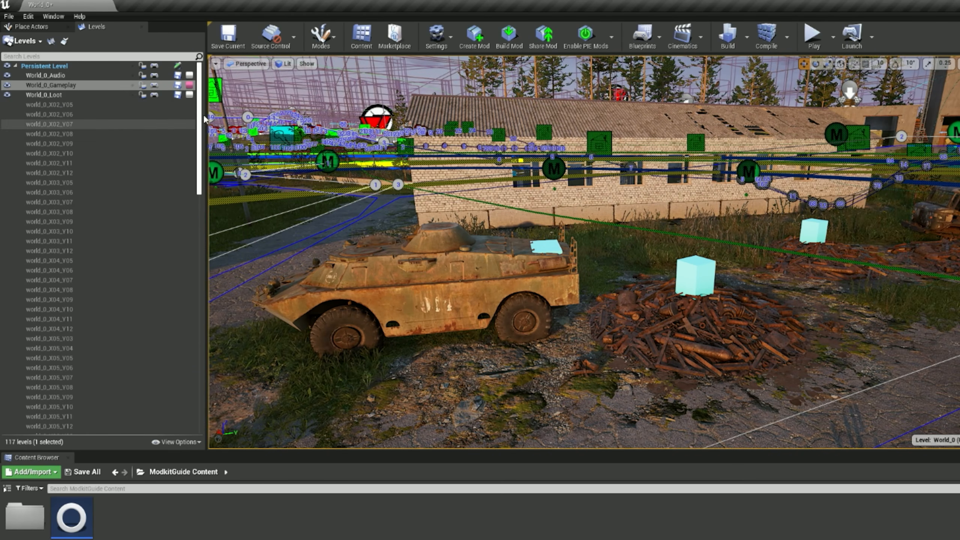
Make World_0_Gameplay the current level and look through the viewport's list of selectable levels.
right_click(87, 89)
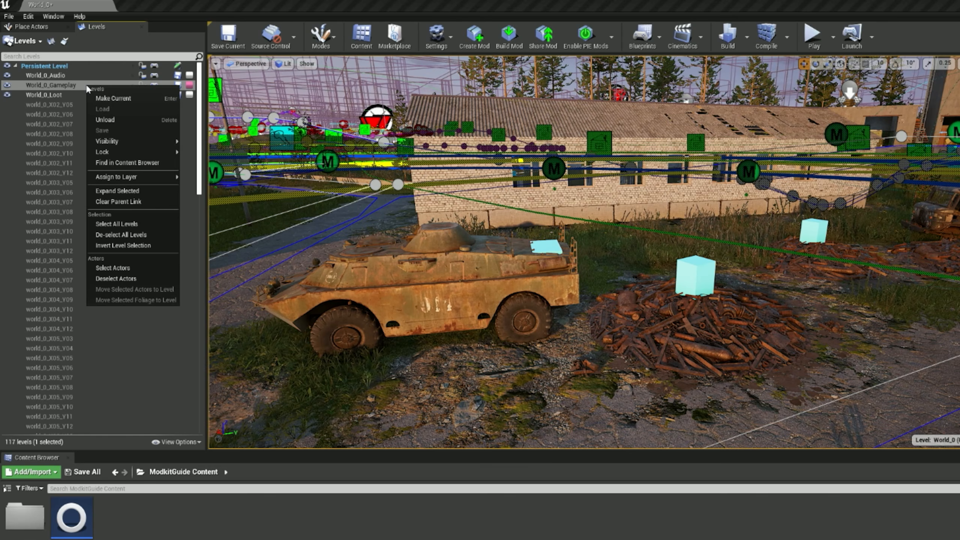
left_click(107, 98)
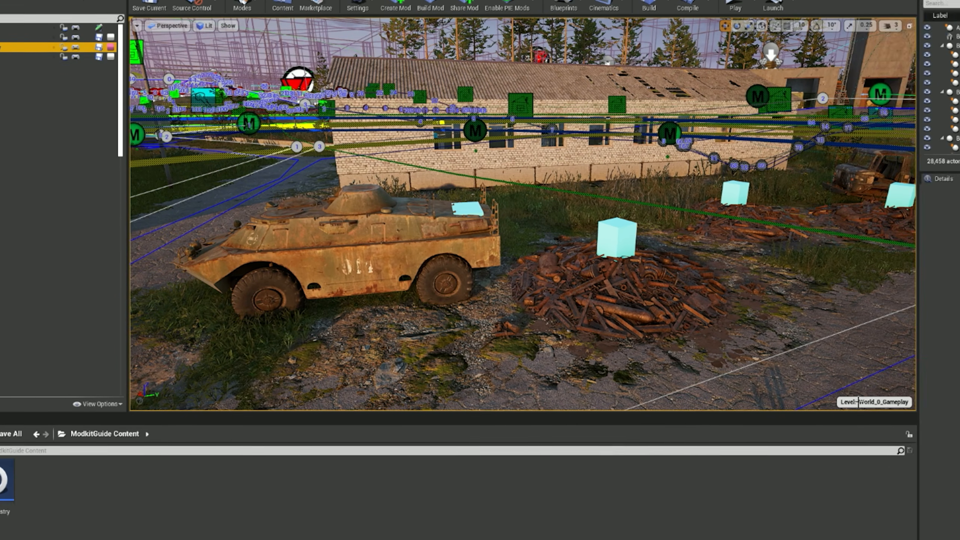
left_click(941, 441)
scroll(720, 287, "down", 6)
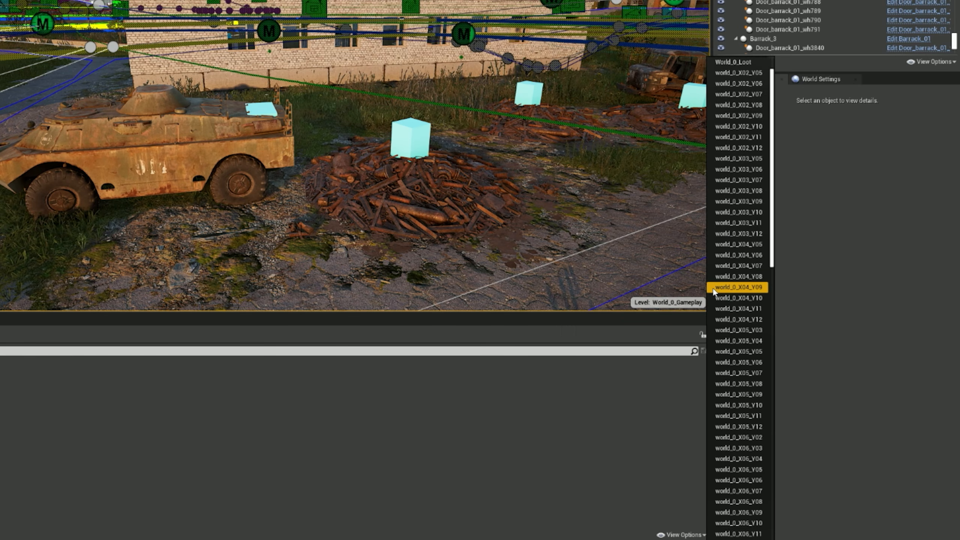
scroll(721, 283, "up", 6)
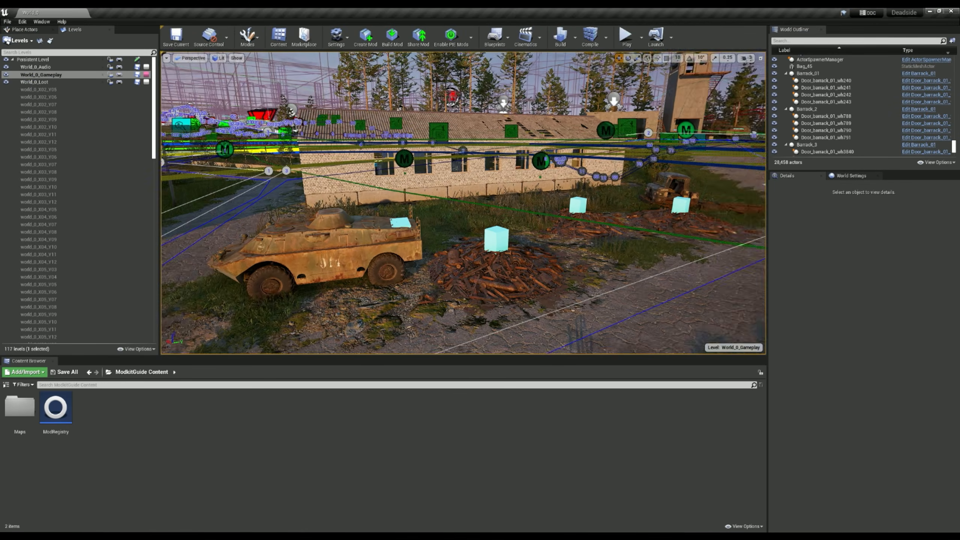
Turn on Game View to hide the gameplay markers while flying back over the trench and barracks.
right_click_drag(463, 203, 260, 227)
key("s")
key("a")
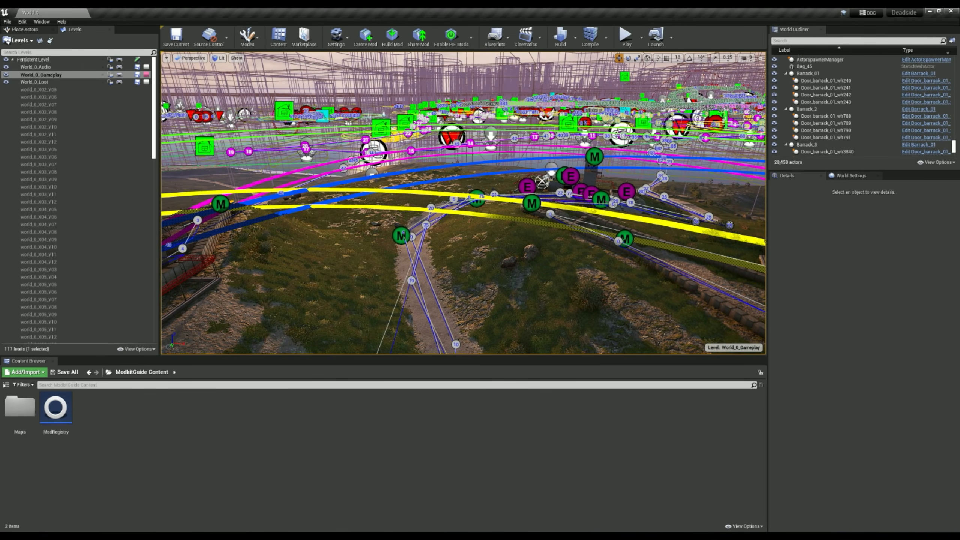
key("g")
key("w")
right_click_drag(688, 237, 752, 241)
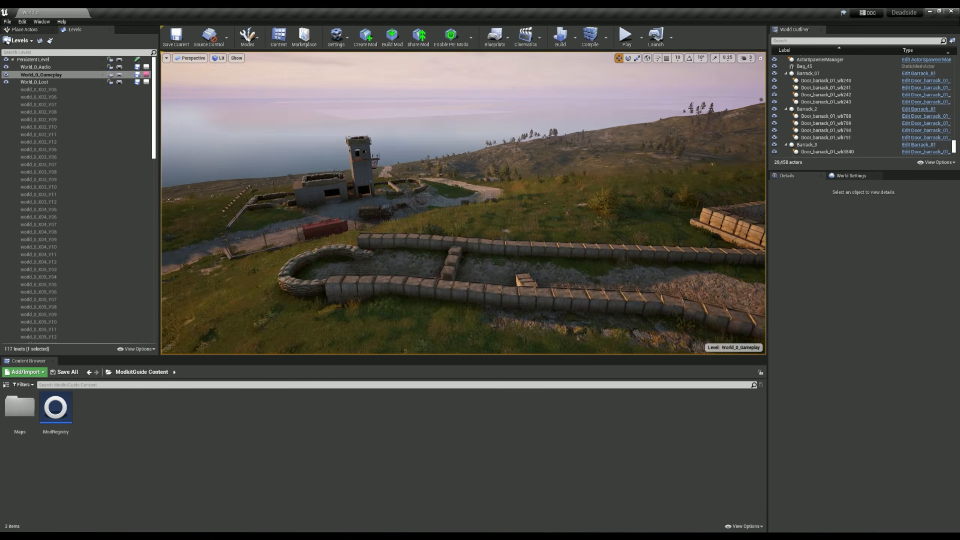
key("w")
right_click_drag(463, 202, 604, 223)
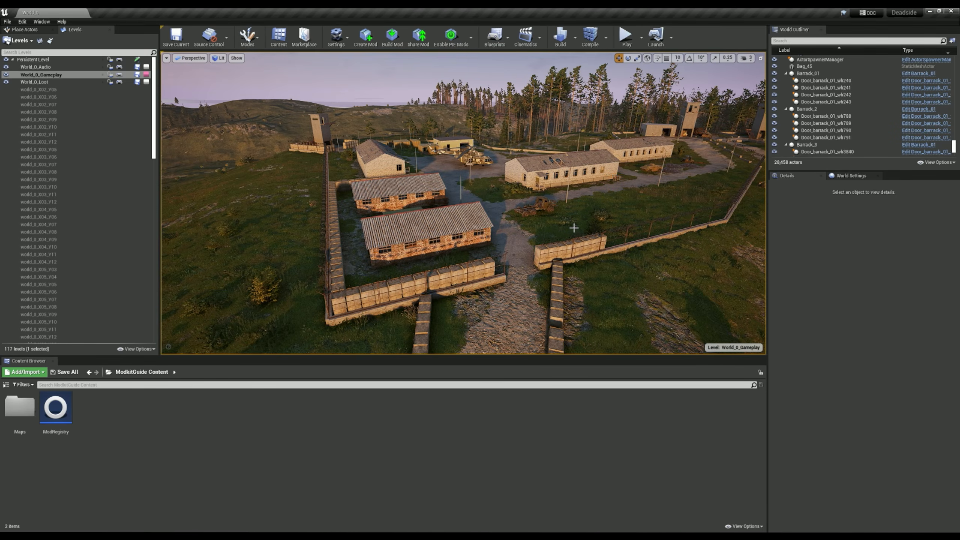
right_click_drag(568, 218, 590, 219)
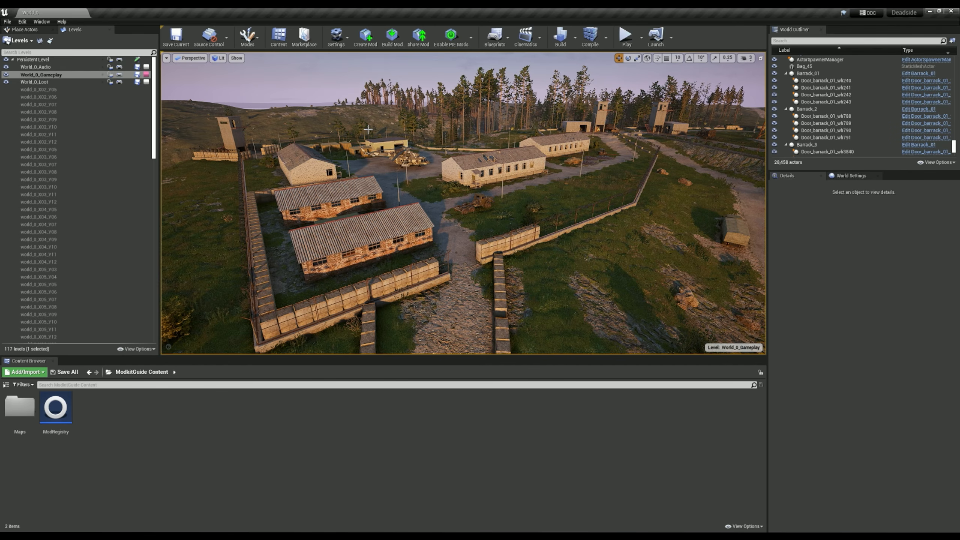
Reopen the ModkitGuide map and view the whole island from above.
left_click(7, 21)
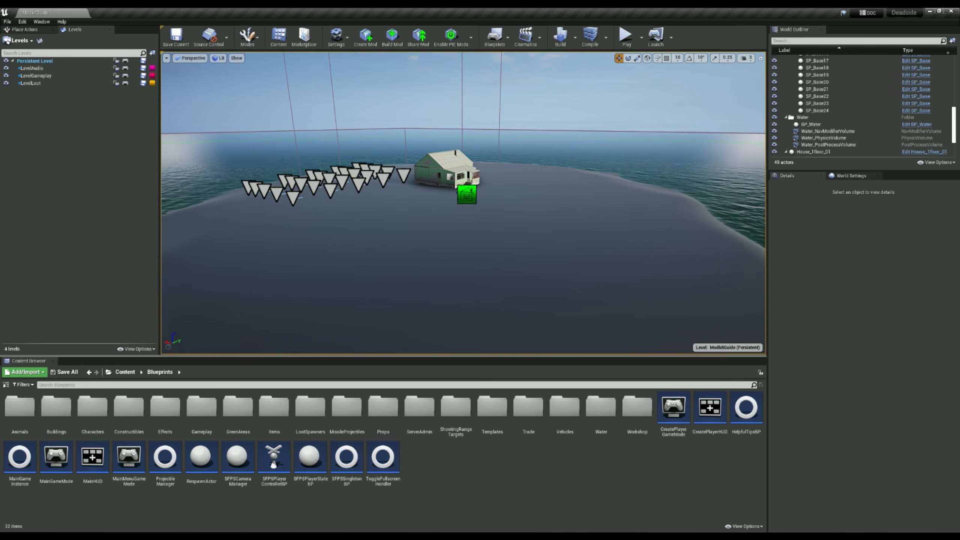
right_click_drag(463, 203, 405, 229)
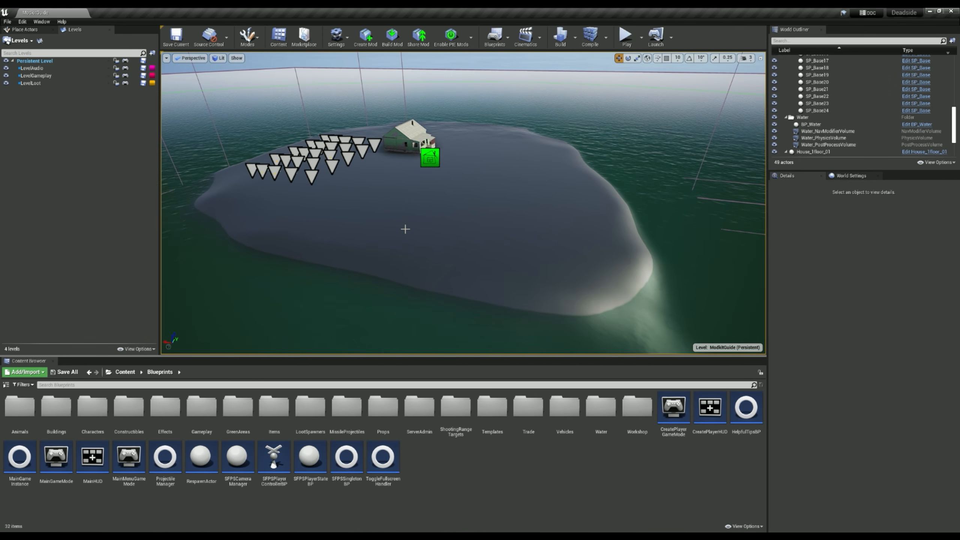
Sculpt a raised hill near the edge of the island in Landscape mode, then return to Select mode.
left_click(248, 36)
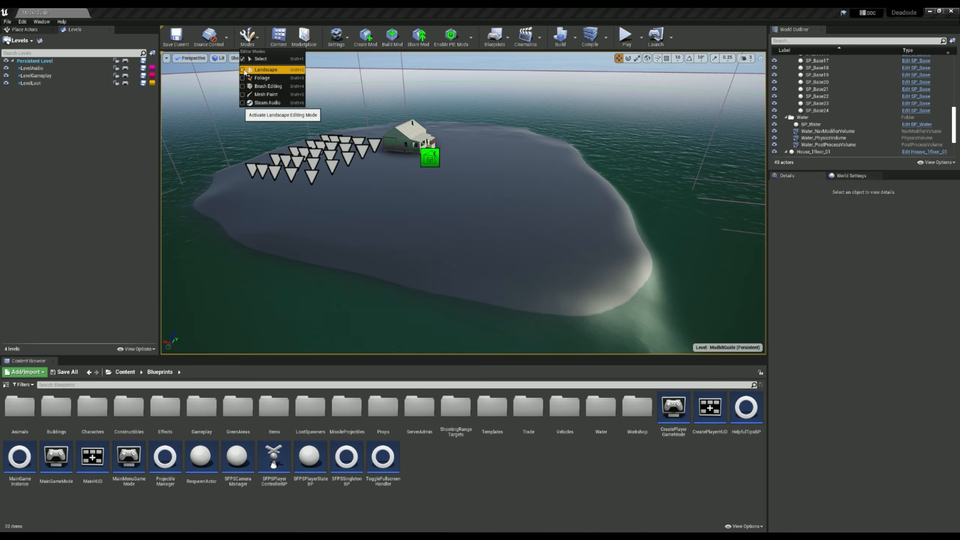
left_click(246, 70)
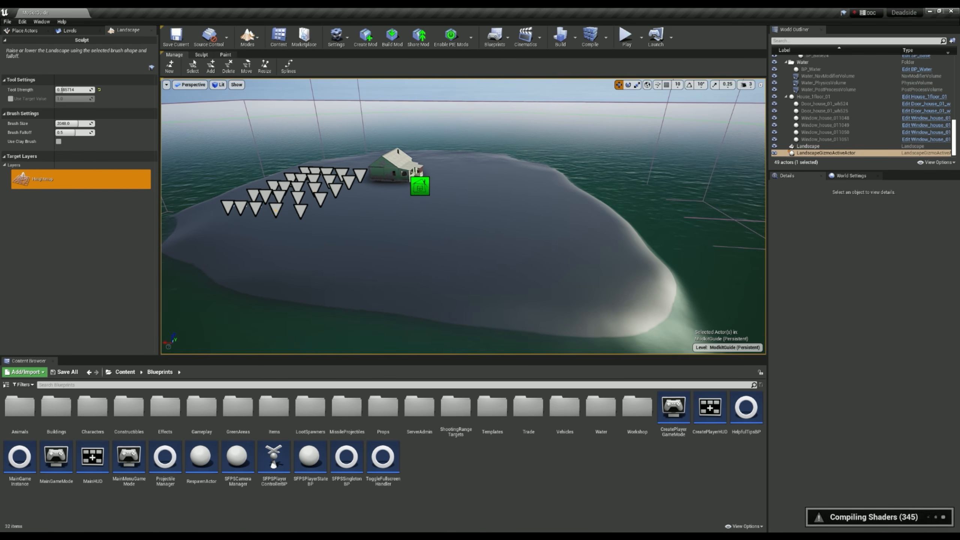
right_click_drag(313, 232, 313, 264)
mouse_move(313, 231)
left_mouse_down()
mouse_move(492, 274)
mouse_move(253, 255)
mouse_move(444, 269)
left_mouse_up()
key("w")
mouse_move(443, 270)
right_mouse_down()
mouse_move(336, 238)
mouse_move(382, 280)
mouse_move(382, 234)
right_mouse_up()
key("s")
left_click(250, 38)
left_click(257, 59)
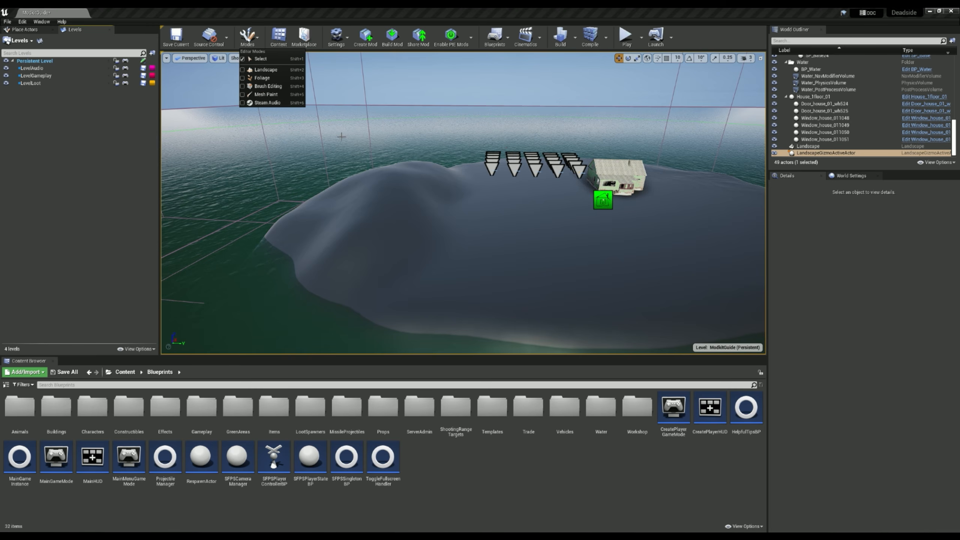
Show the volume classes available for placing as actors in the ModkitGuide map.
right_click_drag(341, 137, 327, 123)
key("d")
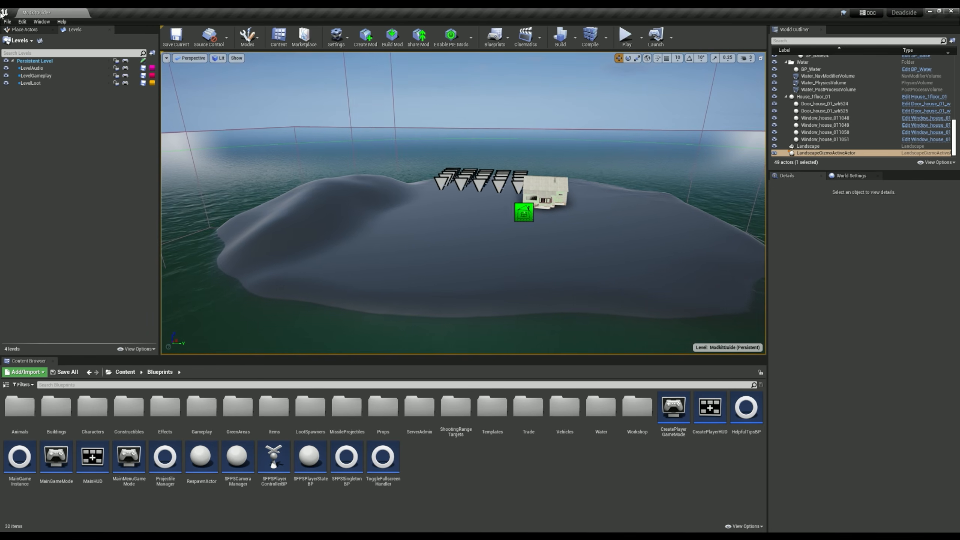
left_click(16, 31)
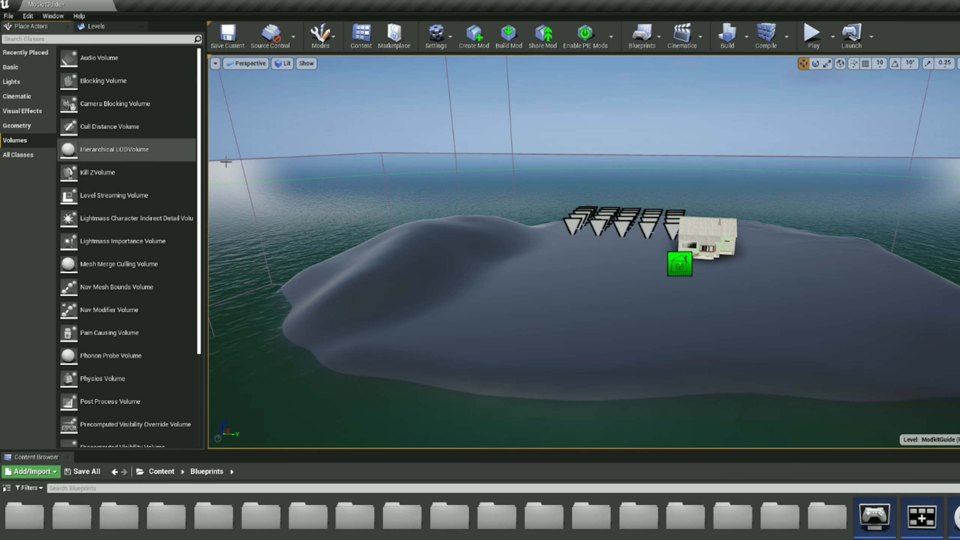
Place a Blocking Volume on the slope of the raised hill near the island's edge.
scroll(170, 178, "down", 5)
scroll(172, 189, "up", 5)
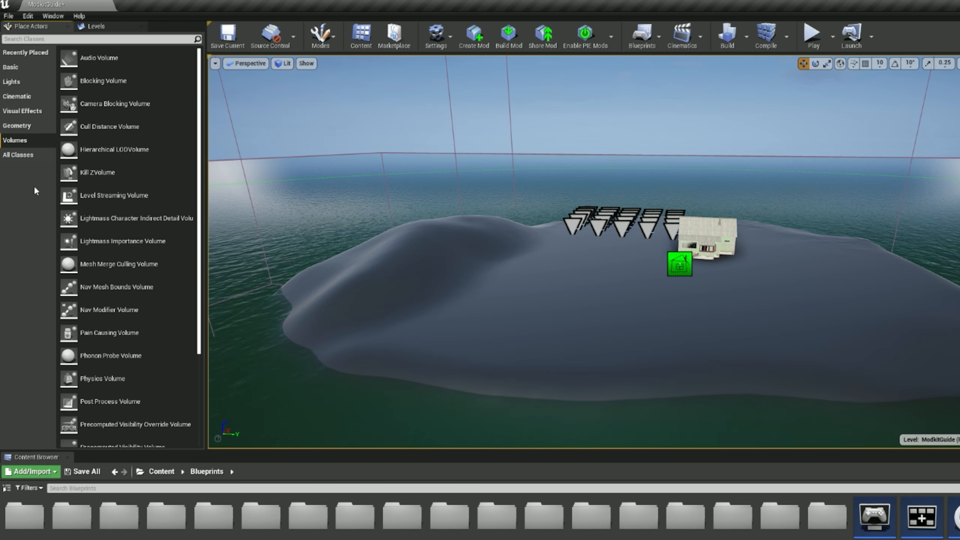
scroll(100, 205, "down", 4)
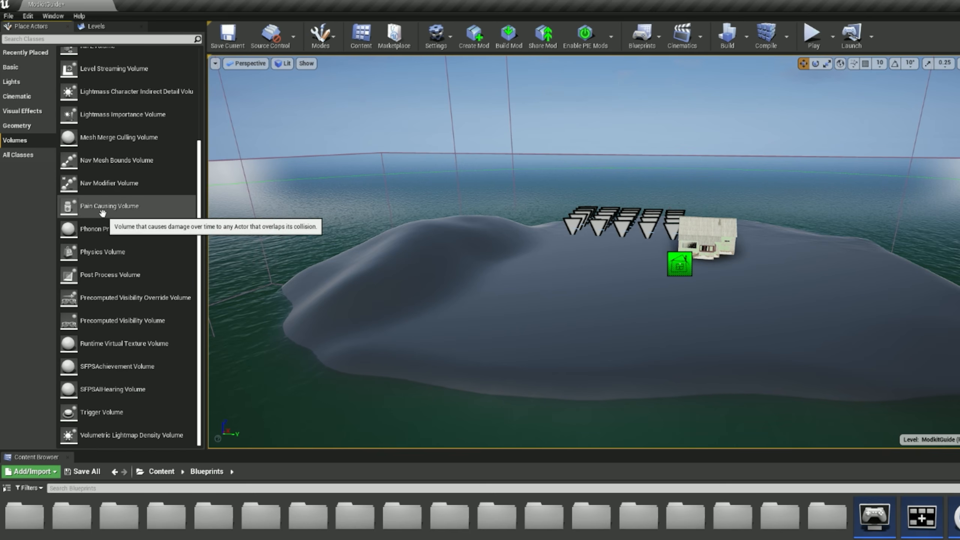
scroll(102, 214, "up", 4)
left_click_drag(76, 80, 459, 290)
key("f")
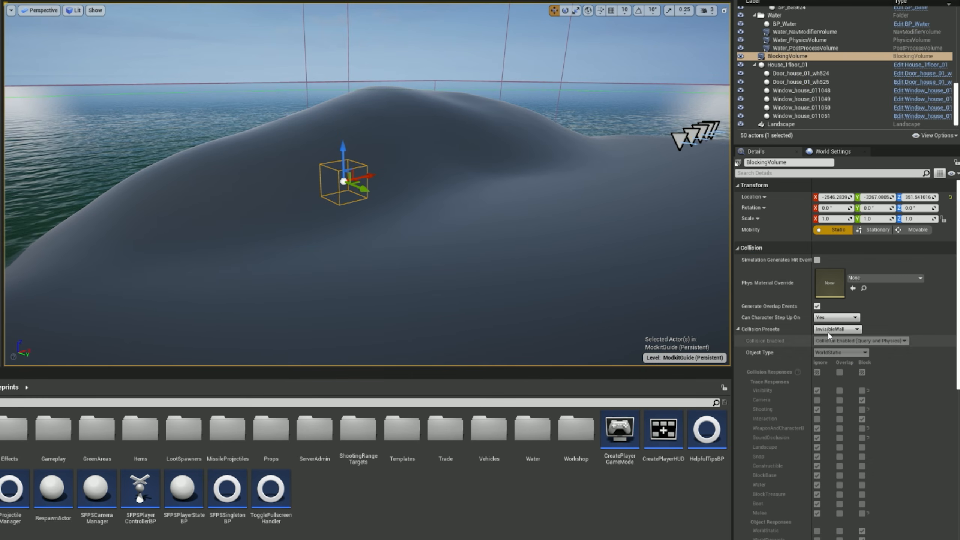
Enlarge the blocking volume's box brush to about 8874 in X, 1270 in Y and 4672 in Z.
right_click_drag(448, 259, 501, 274)
key("s")
right_click_drag(372, 188, 373, 187)
scroll(771, 339, "down", 10)
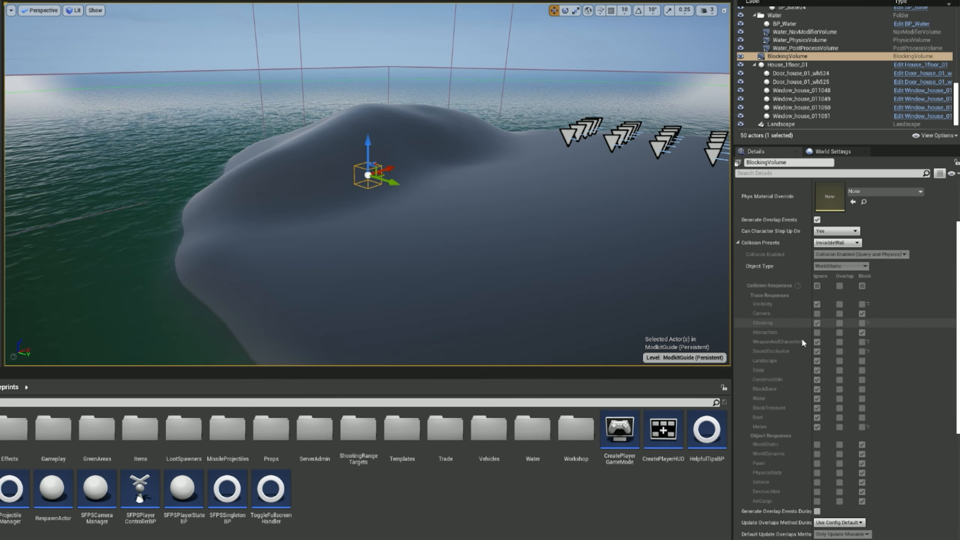
scroll(771, 339, "down", 4)
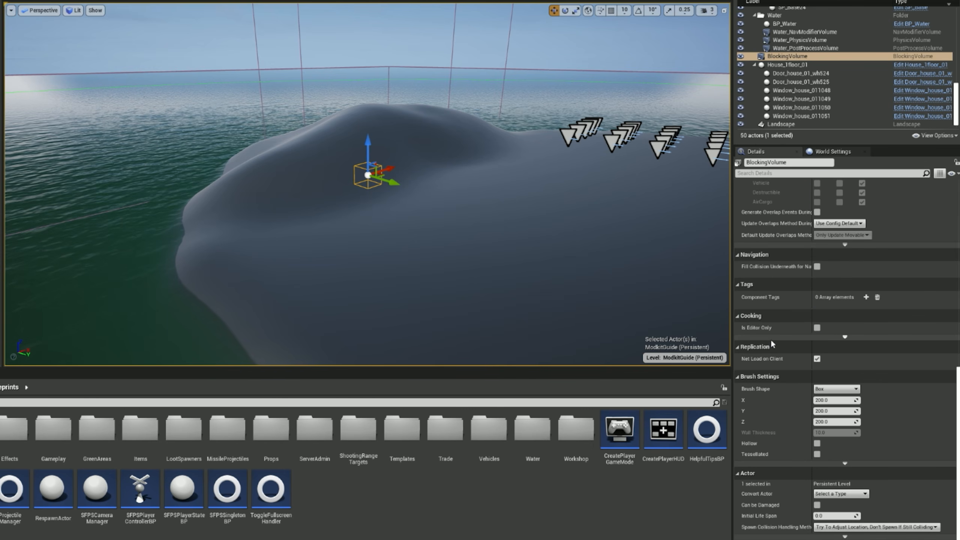
left_click_drag(824, 400, 915, 400)
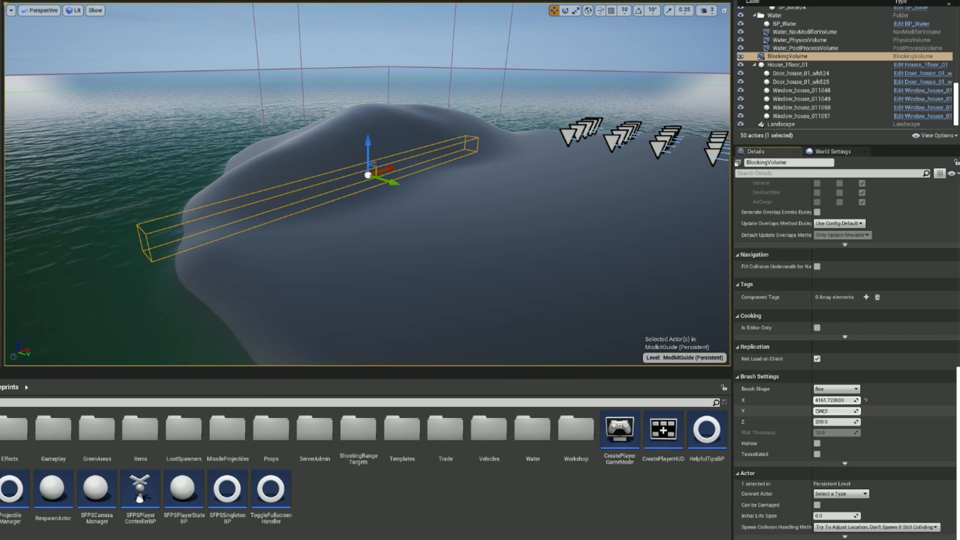
left_click_drag(828, 411, 850, 411)
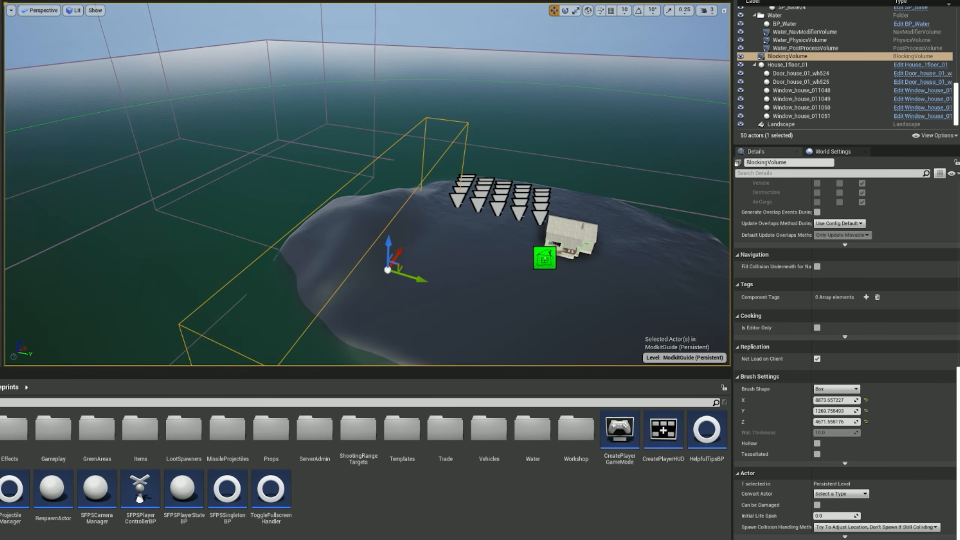
Shift the blocking volume horizontally towards the island's edge, to about X -2173 and Y -3913.
right_click_drag(551, 297, 551, 339)
left_click_drag(390, 223, 376, 215)
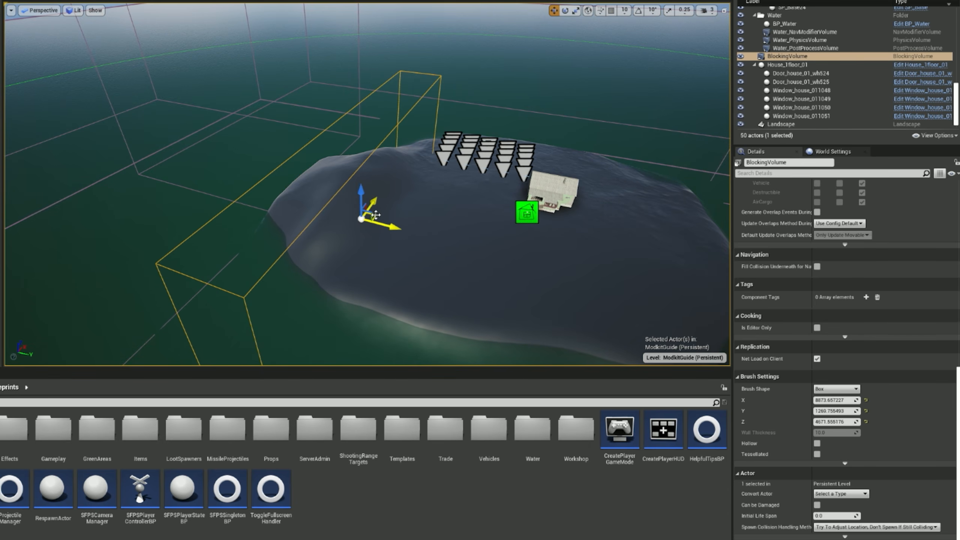
right_click_drag(394, 190, 453, 189)
mouse_move(394, 198)
right_mouse_down()
mouse_move(355, 198)
mouse_move(378, 195)
right_mouse_up()
left_click_drag(434, 194, 427, 183)
mouse_move(428, 183)
right_mouse_down()
mouse_move(417, 138)
mouse_move(452, 148)
mouse_move(433, 166)
mouse_move(387, 143)
right_mouse_up()
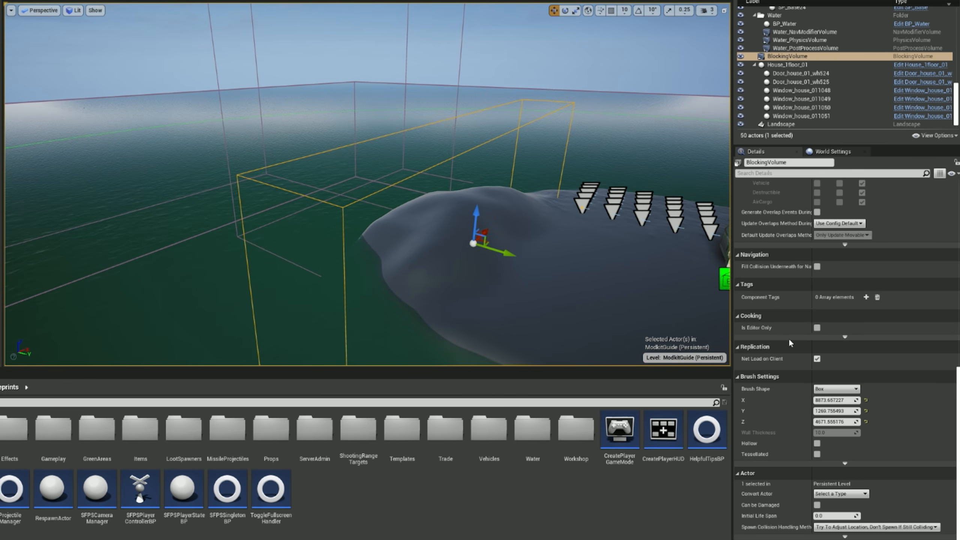
Set the blocking volume's collision preset to BlockBase.
scroll(756, 377, "up", 8)
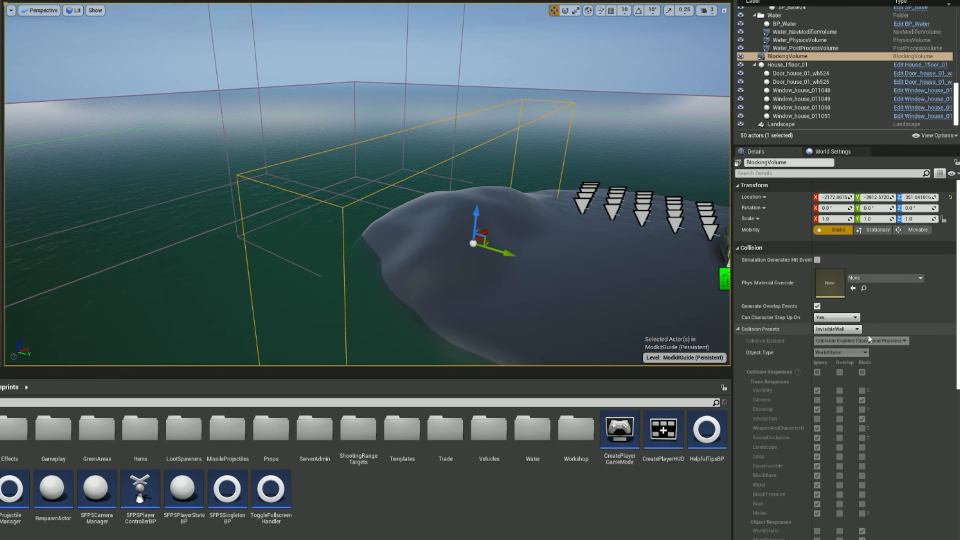
left_click(836, 330)
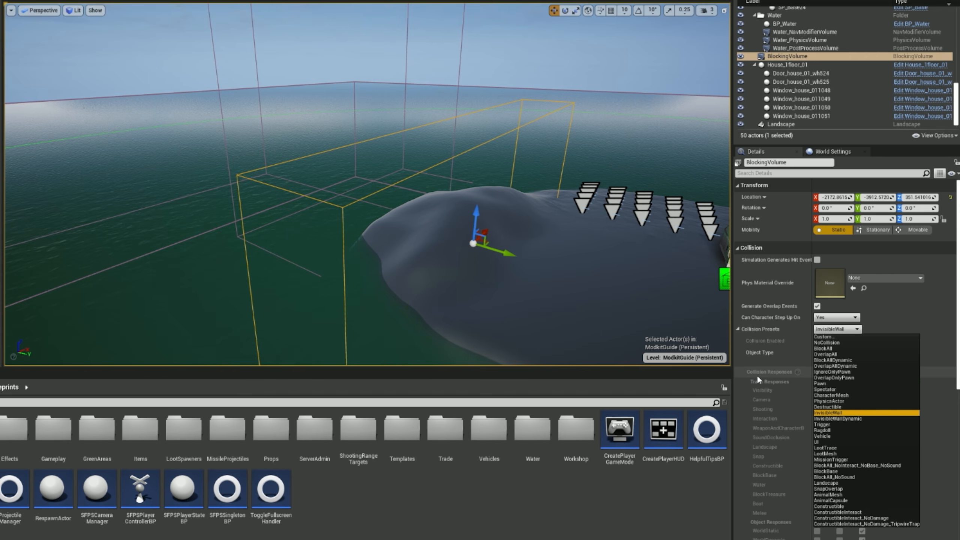
left_click(835, 471)
Delete the blocking volume from the island map.
right_click_drag(512, 192, 578, 240)
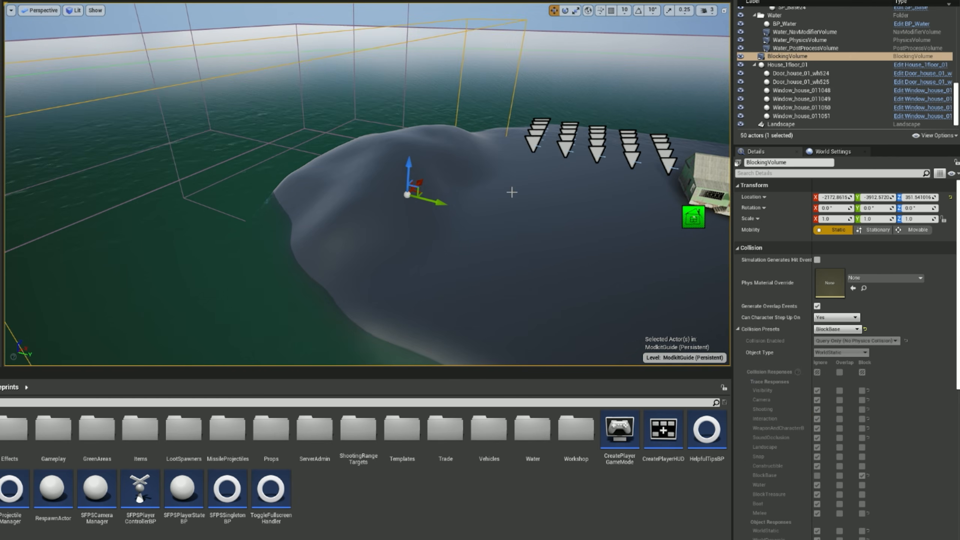
right_click_drag(350, 232, 537, 227)
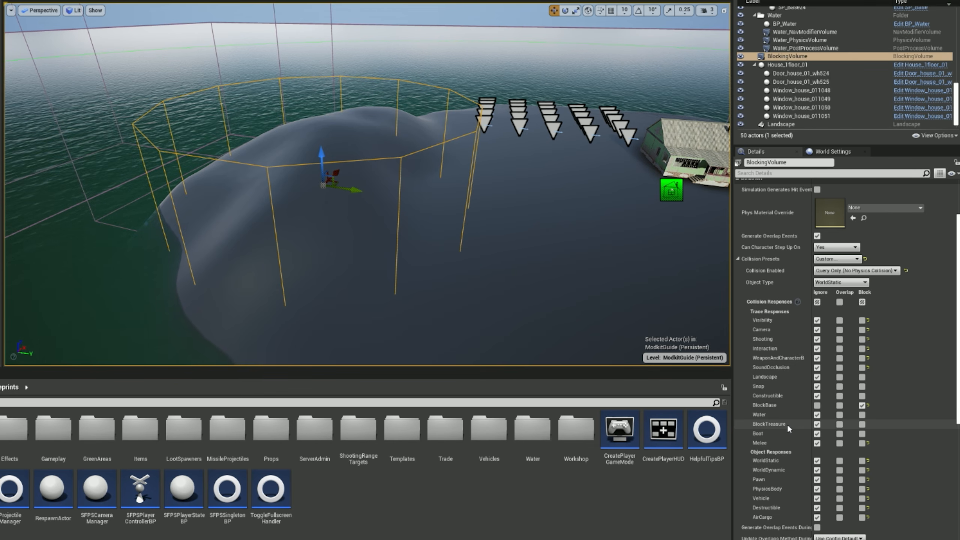
key("Delete")
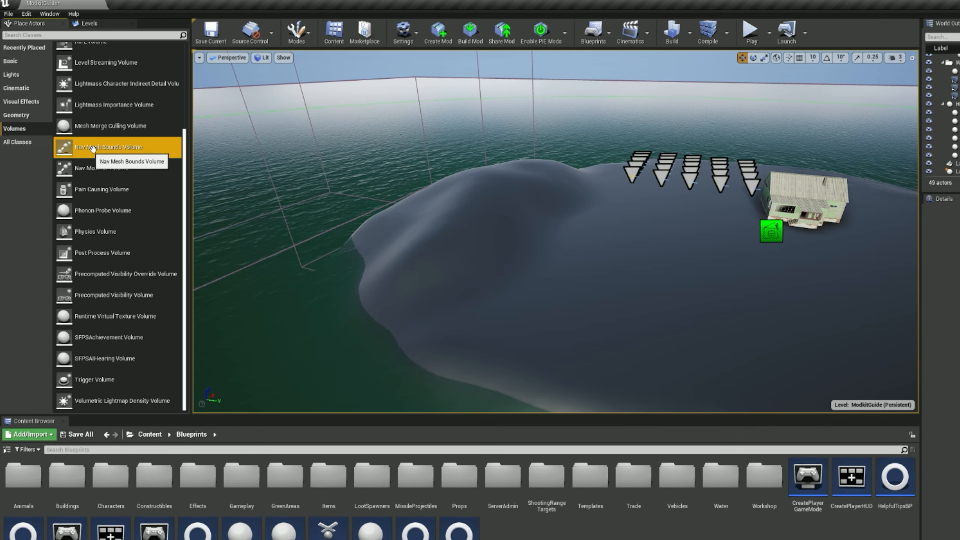
Place a Nav Mesh Bounds Volume on the hillside near the island's edge.
left_click_drag(93, 147, 412, 232)
left_click_drag(465, 261, 465, 260)
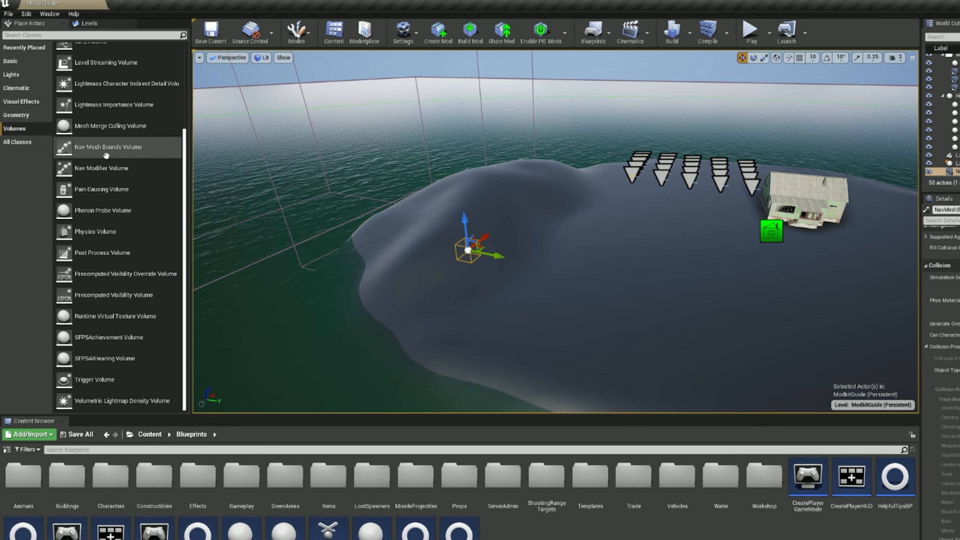
key("f")
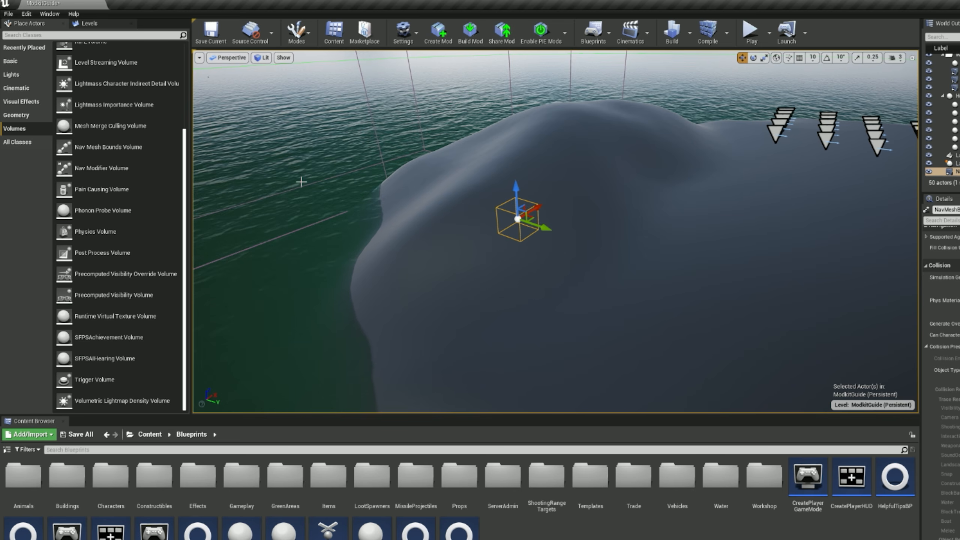
right_click_drag(477, 251, 483, 243)
key("w")
key("s")
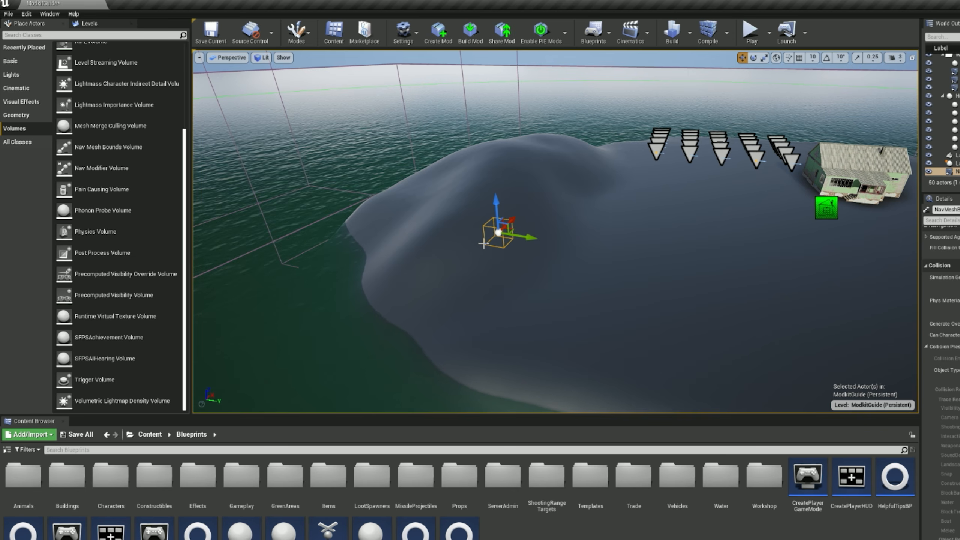
Enlarge the nav mesh bounds volume's box brush so that it encloses the island.
right_click_drag(452, 248, 490, 242)
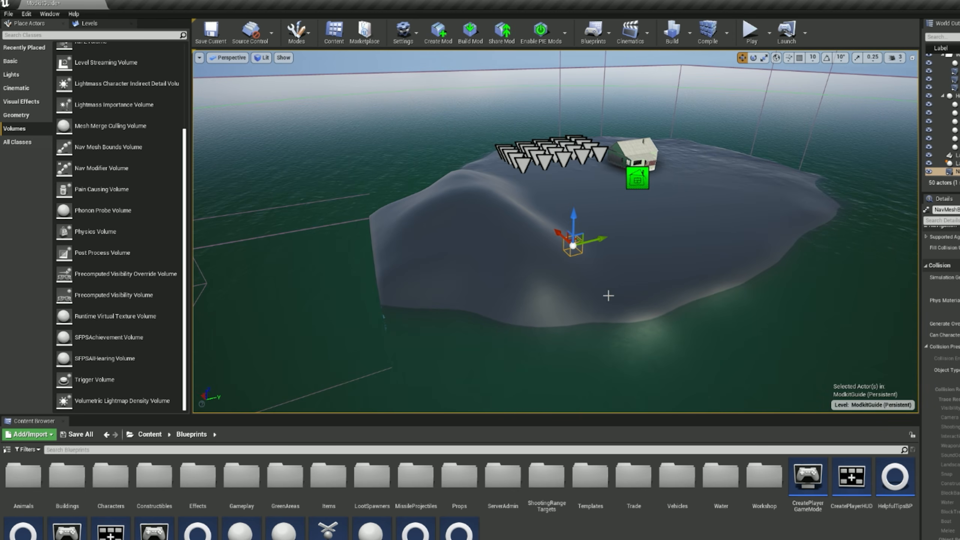
mouse_move(674, 177)
right_mouse_down()
mouse_move(650, 182)
mouse_move(680, 183)
mouse_move(602, 208)
right_mouse_up()
scroll(805, 366, "down", 7)
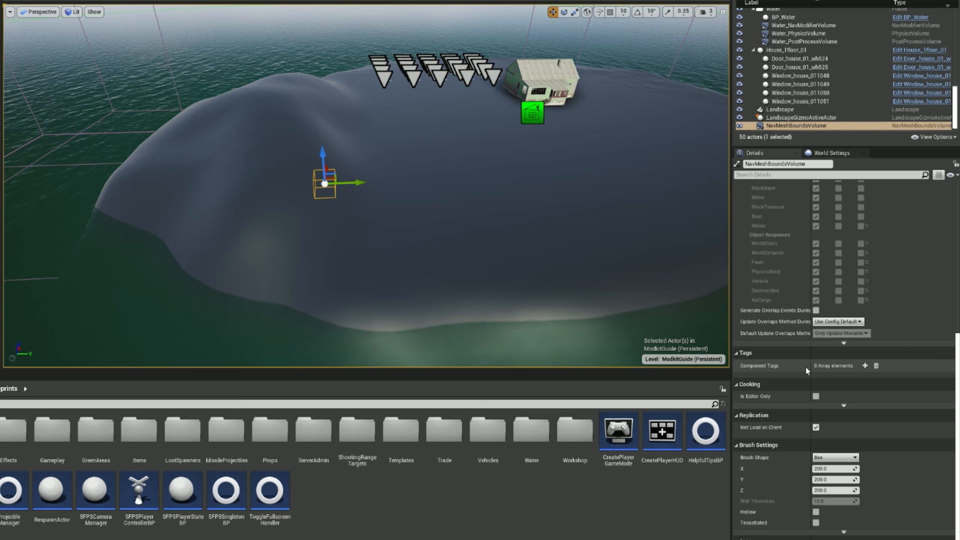
mouse_move(825, 468)
left_mouse_down()
mouse_move(888, 468)
mouse_move(838, 479)
mouse_move(869, 479)
left_mouse_up()
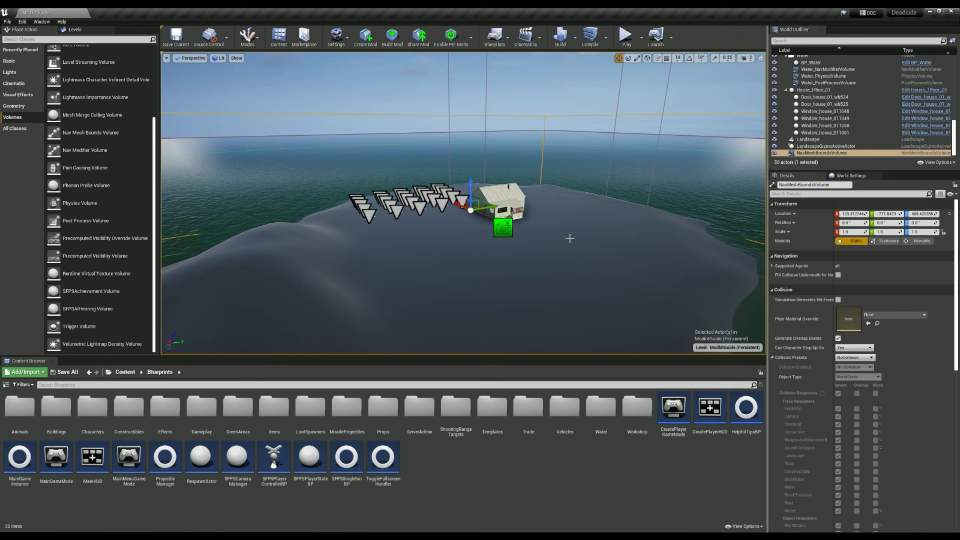
Deselect the nav mesh bounds volume and build the level.
key("Escape")
right_click_drag(571, 219, 569, 230)
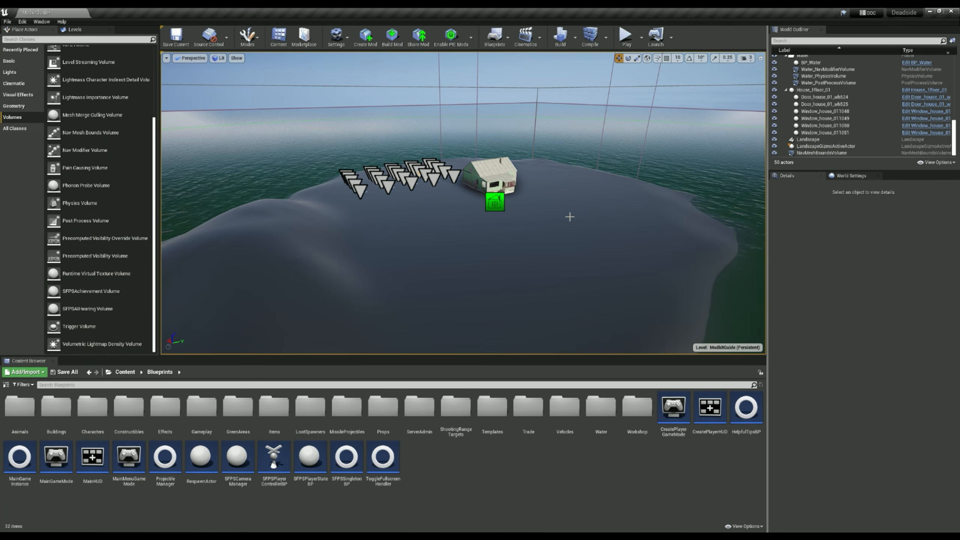
left_click(560, 36)
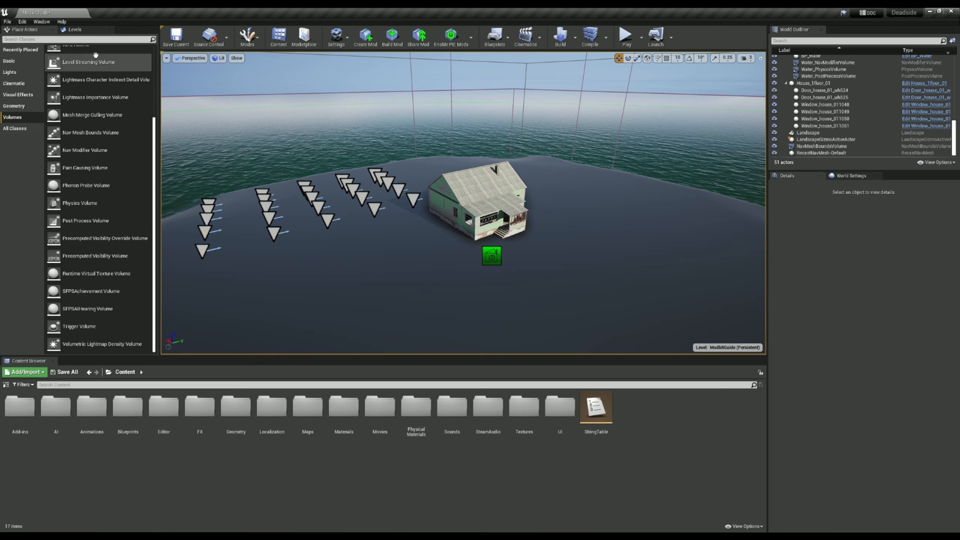
Show the map's sublevels and make LevelGameplay the current level.
left_click(75, 29)
left_click(52, 76)
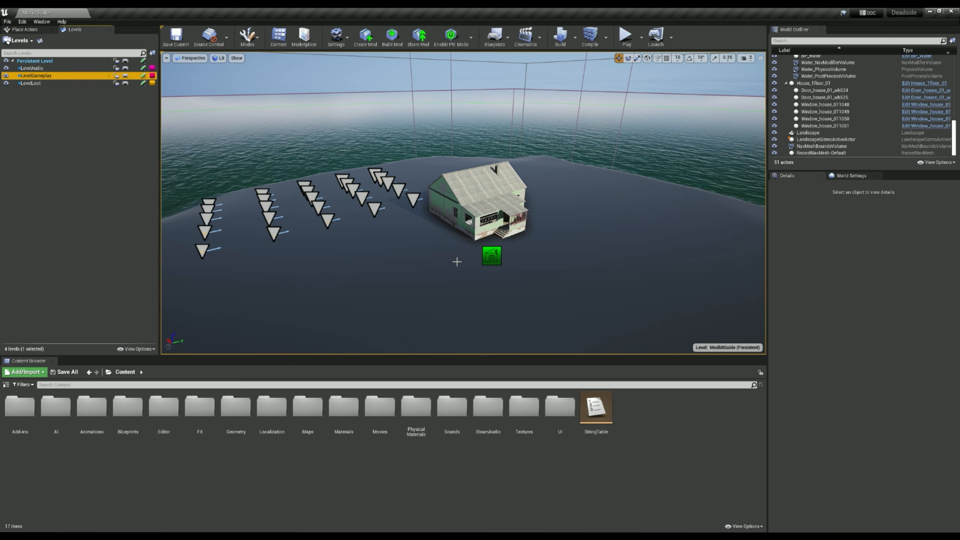
left_click(732, 348)
left_click(712, 330)
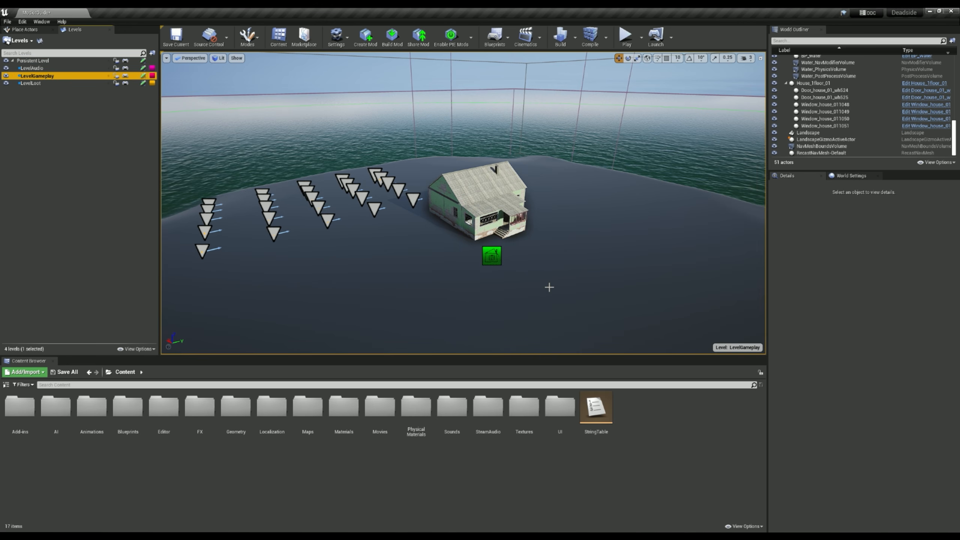
mouse_move(539, 270)
right_mouse_down()
mouse_move(589, 270)
mouse_move(544, 291)
mouse_move(548, 272)
mouse_move(590, 268)
mouse_move(540, 271)
right_mouse_up()
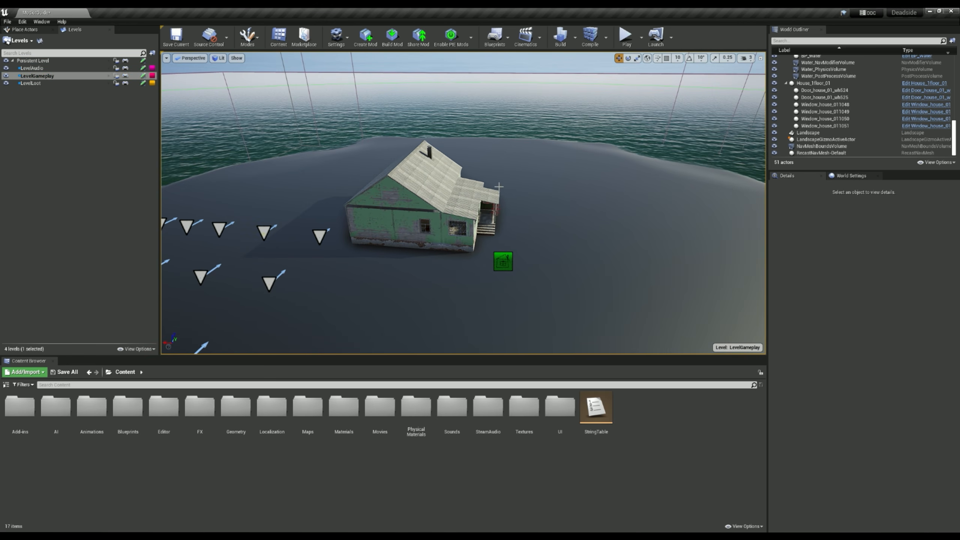
mouse_move(548, 226)
right_mouse_down()
mouse_move(499, 234)
mouse_move(547, 226)
right_mouse_up()
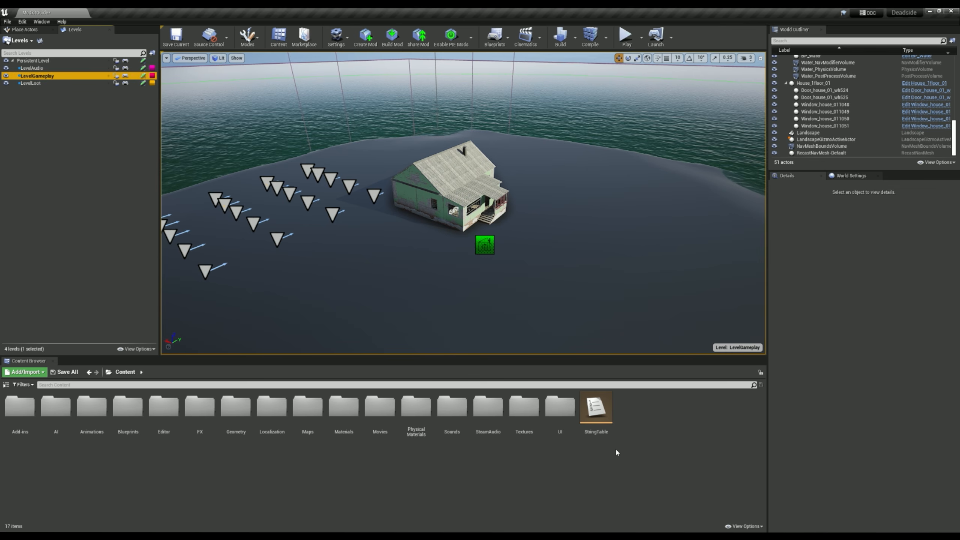
Open the Gameplay folder inside the Blueprints content.
left_click(122, 418)
double_click(122, 419)
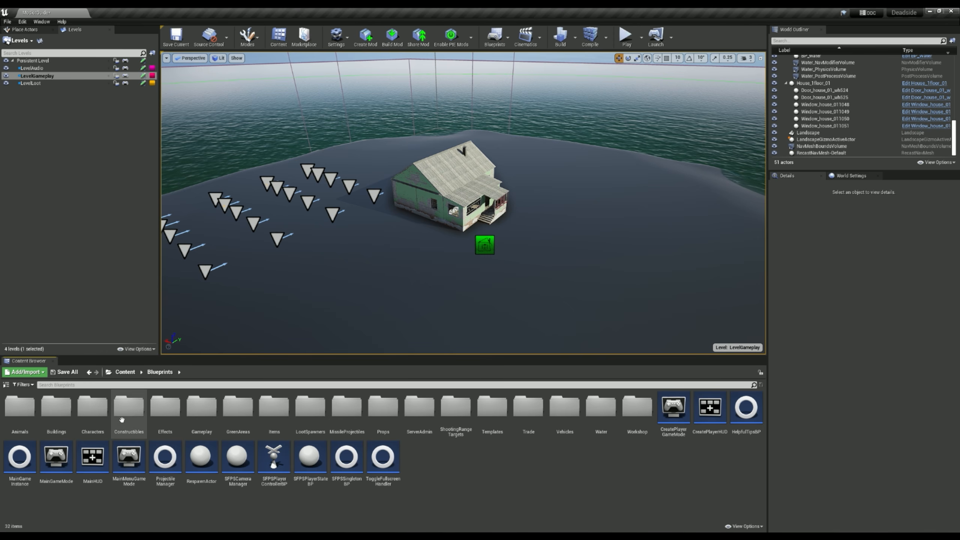
double_click(202, 408)
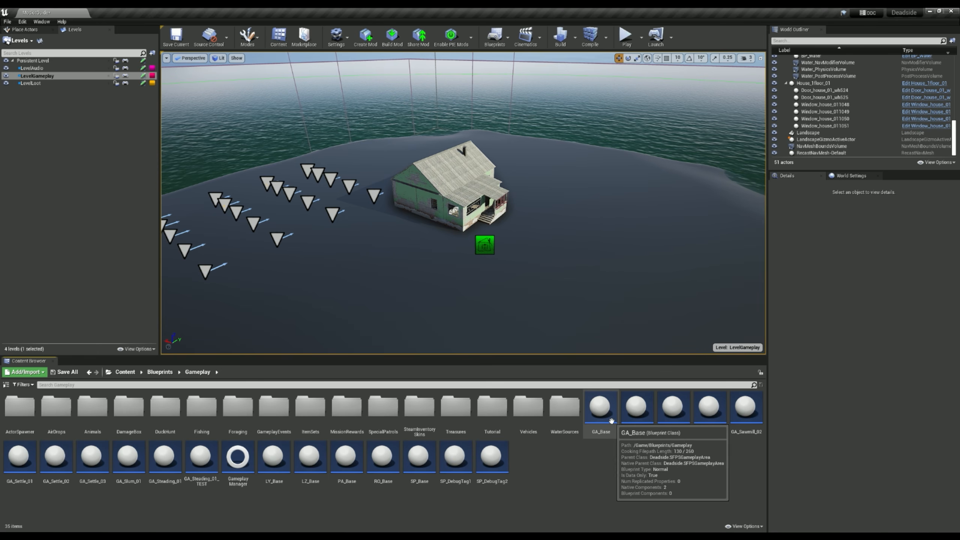
Place a GA_Base gameplay area actor in LevelGameplay beside the house.
right_click_drag(484, 306, 589, 325)
key("w")
key("a")
key("s")
key("a")
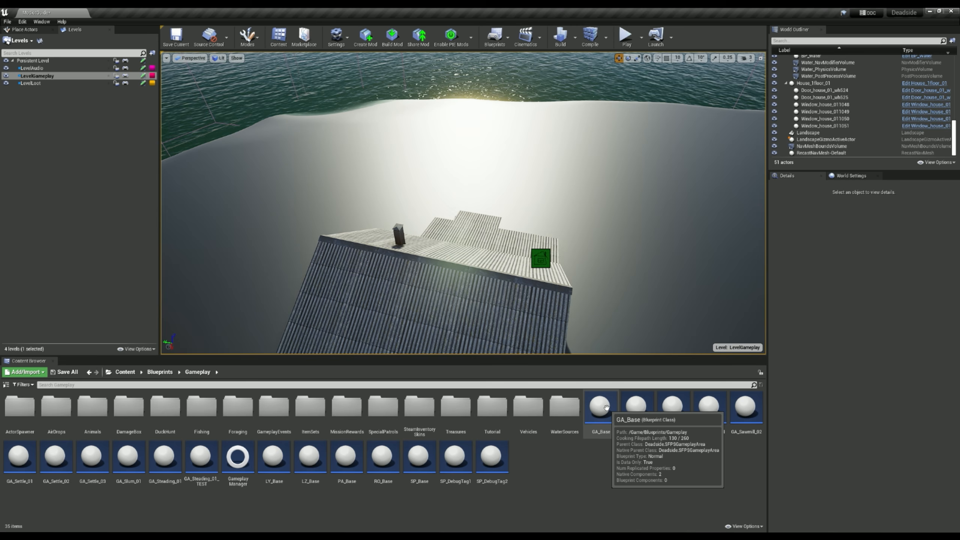
left_click_drag(606, 406, 426, 194)
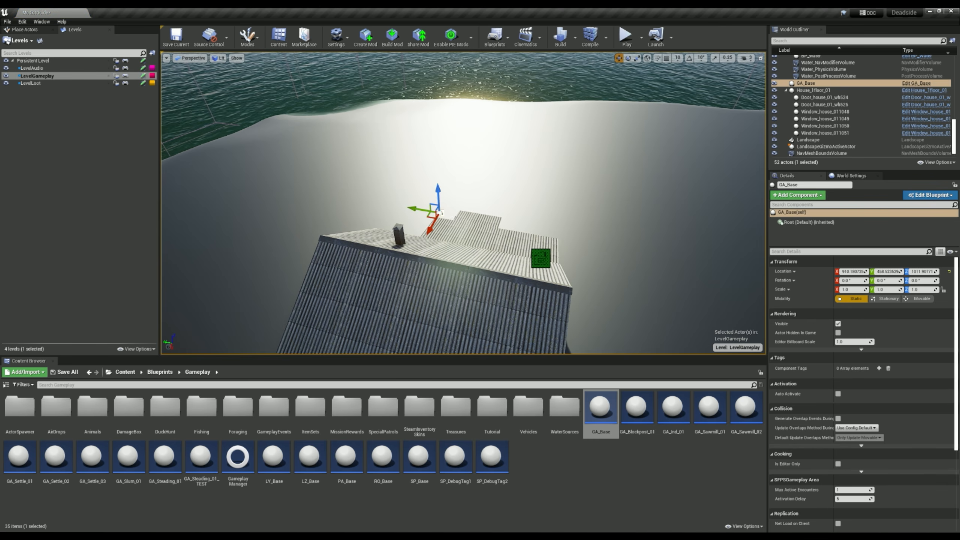
key("d")
right_click_drag(426, 194, 472, 253)
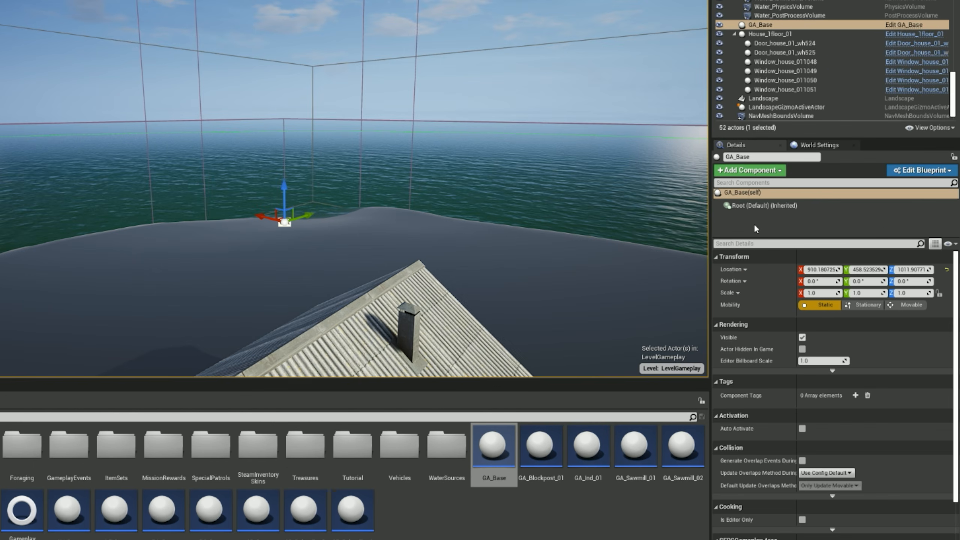
Add an SFPSACEncounter component to the GA_Base actor and view its radius rings around the island.
left_click(750, 171)
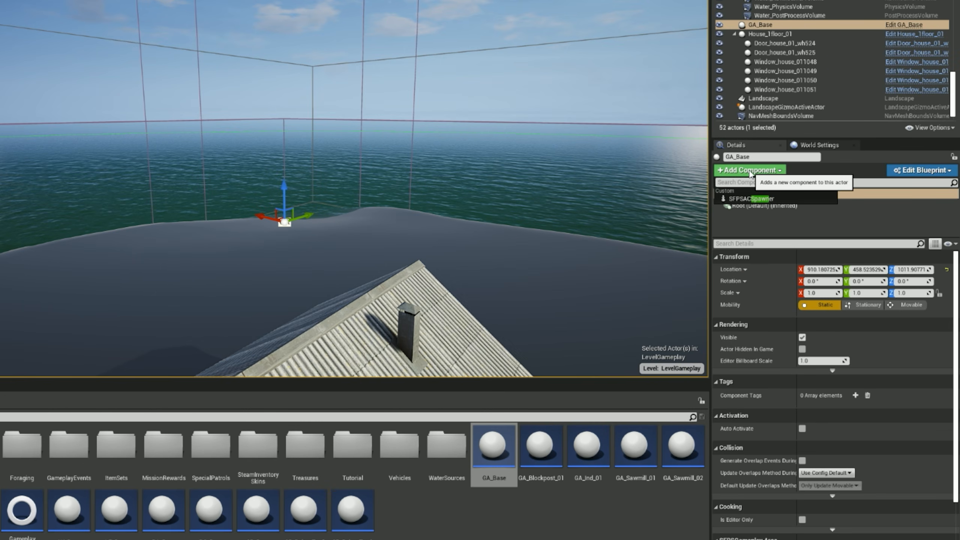
type("enc")
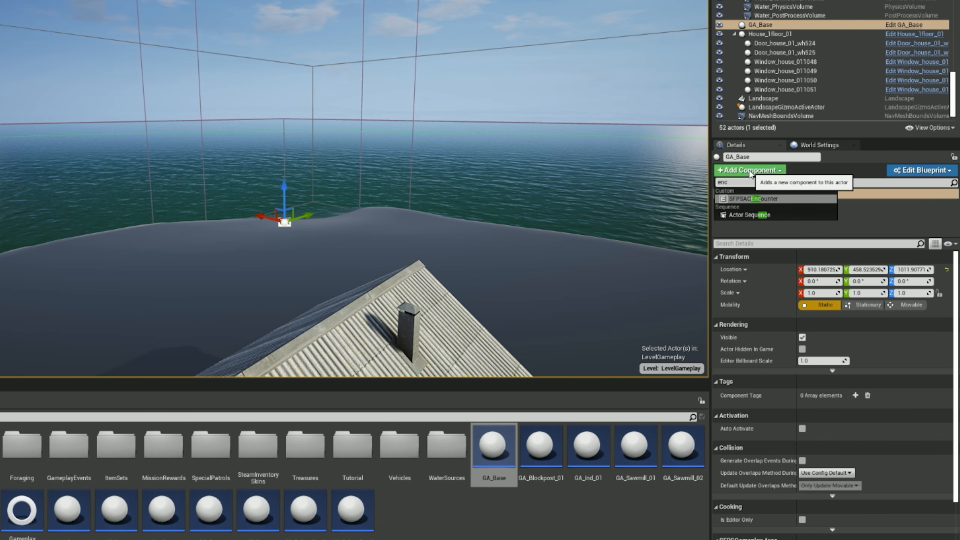
left_click(756, 200)
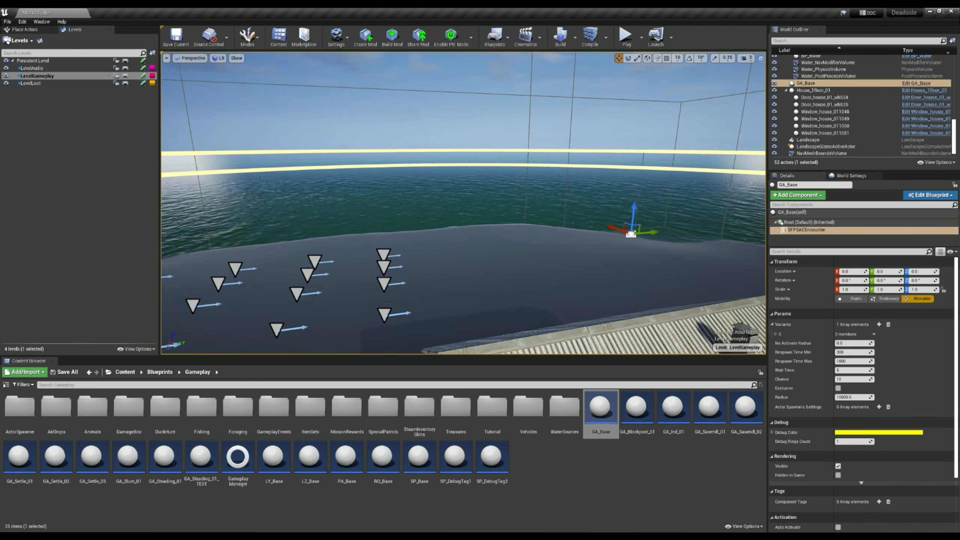
right_click_drag(463, 203, 548, 219)
key("s")
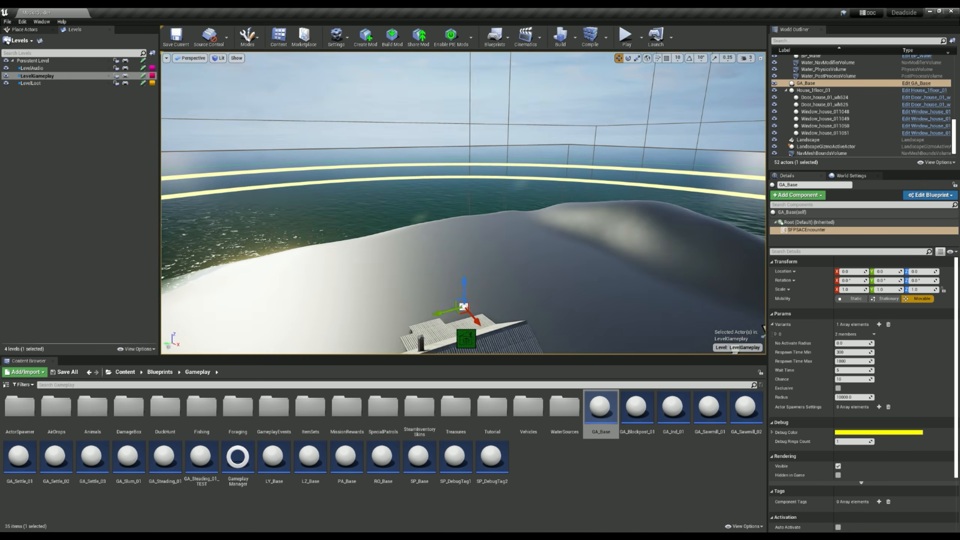
Reduce the SFPSACEncounter's Radius to about 5686 and expand its first variant's optional count settings.
key("d")
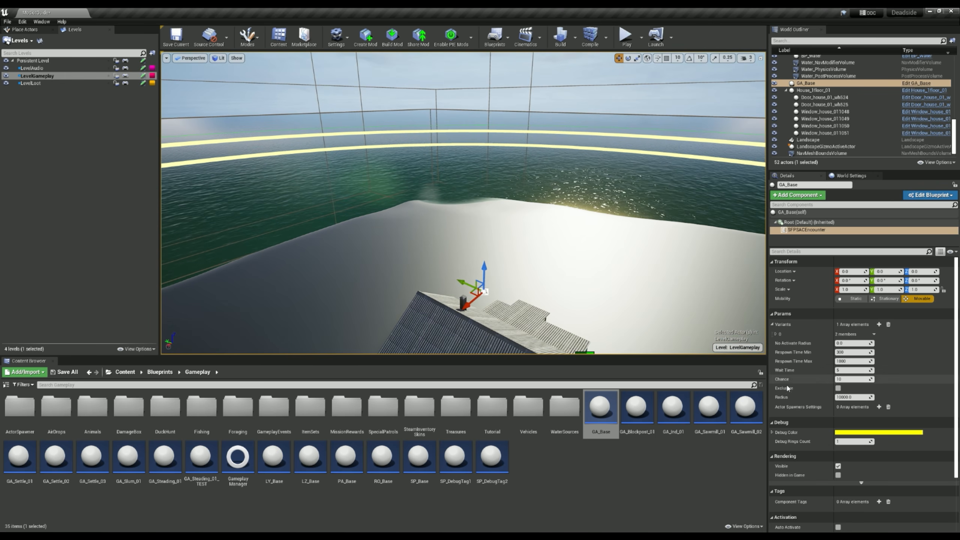
mouse_move(852, 397)
left_mouse_down()
mouse_move(813, 397)
mouse_move(842, 397)
left_mouse_up()
right_click_drag(653, 319, 566, 318)
key("d")
key("d")
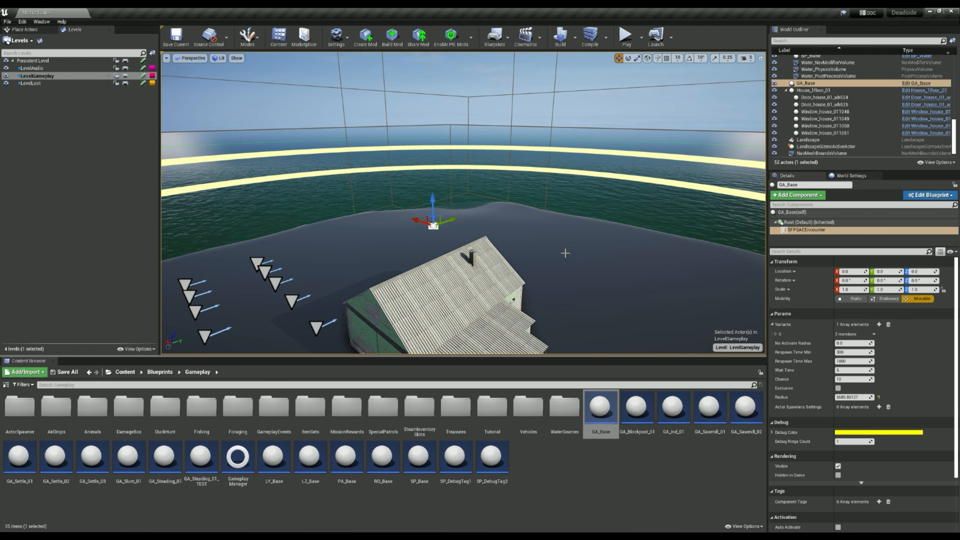
right_click_drag(565, 253, 578, 256)
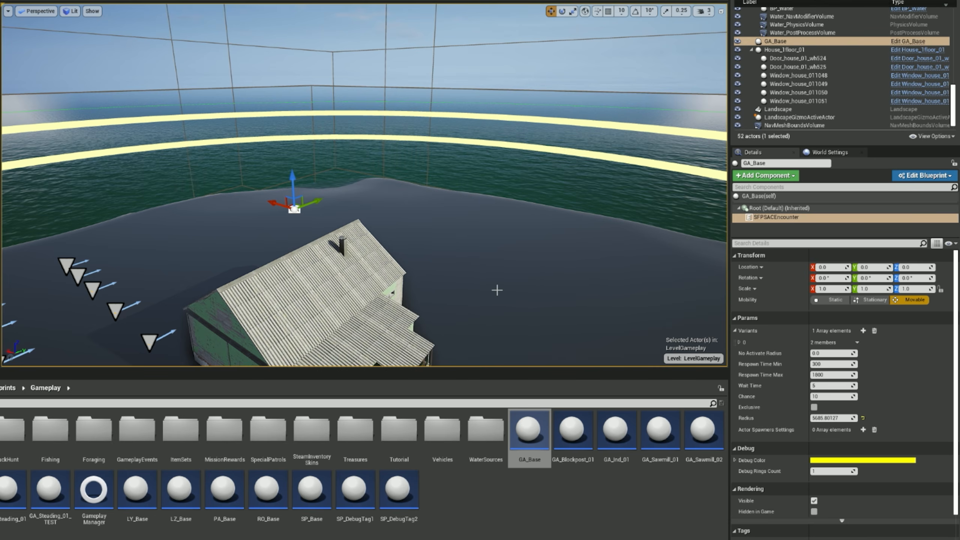
left_click(739, 342)
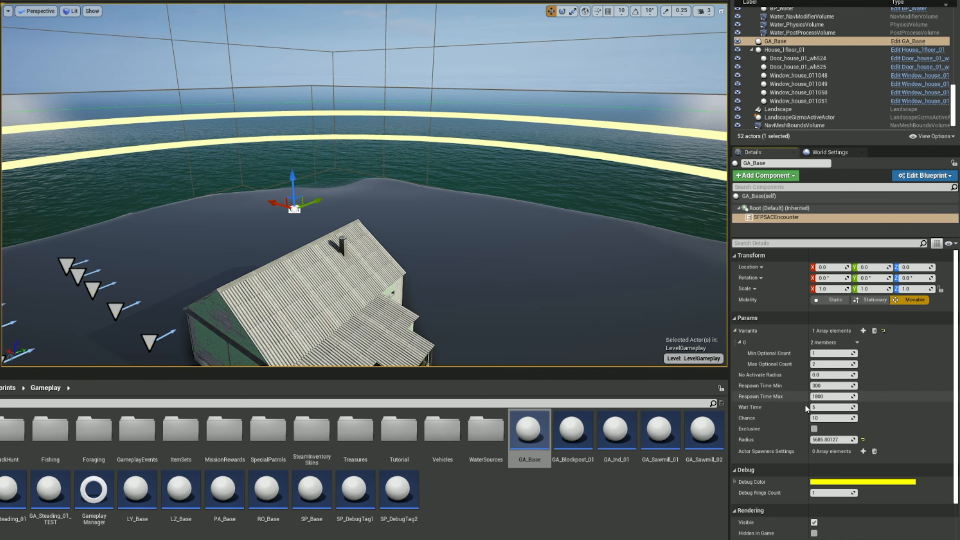
right_click_drag(387, 288, 418, 306)
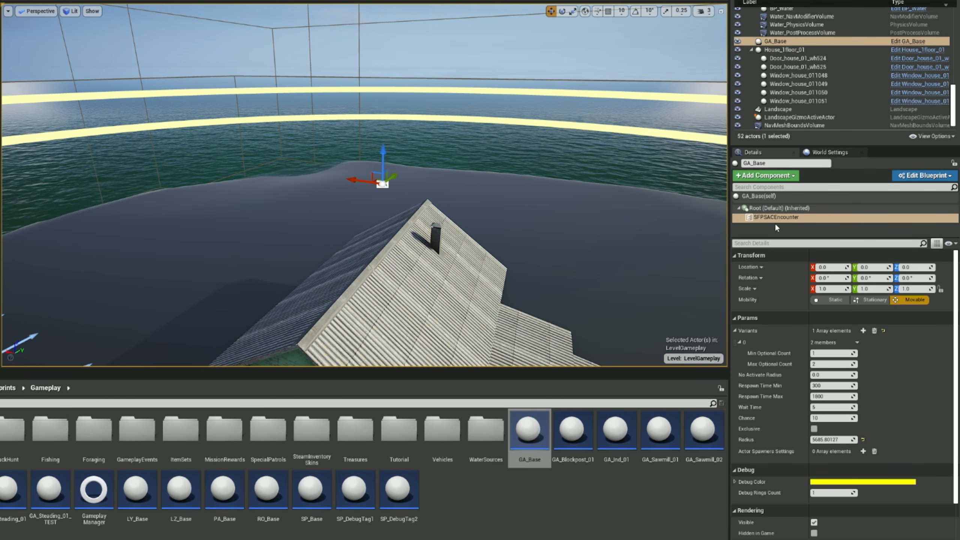
Add an SFPSACSpawner component under the SFPSACEncounter of the GA_Base actor, keeping its default name.
left_click(752, 222)
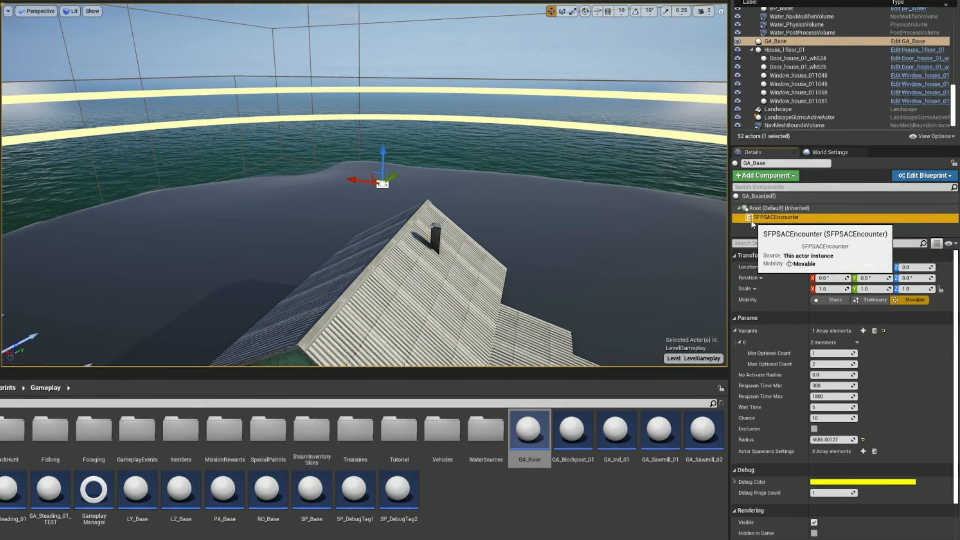
left_click(760, 175)
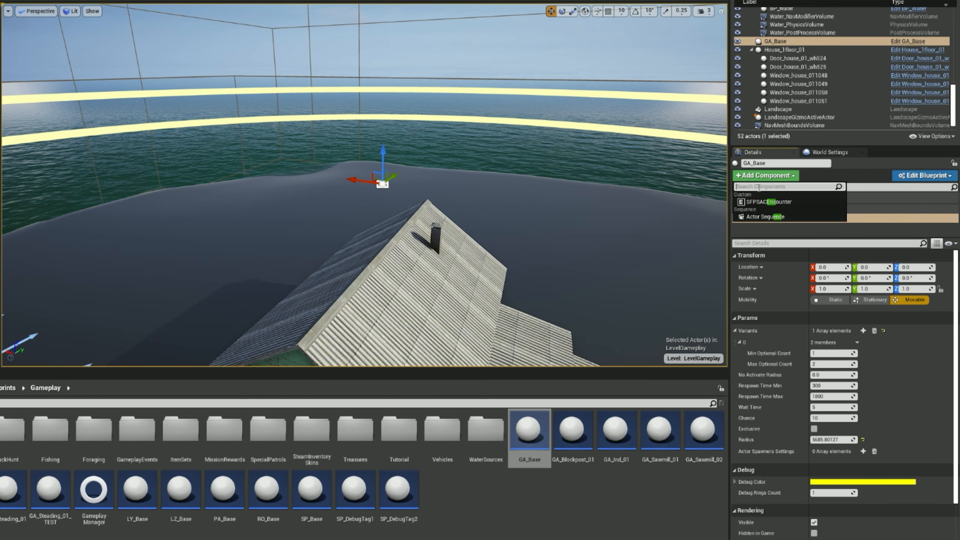
type("spawn")
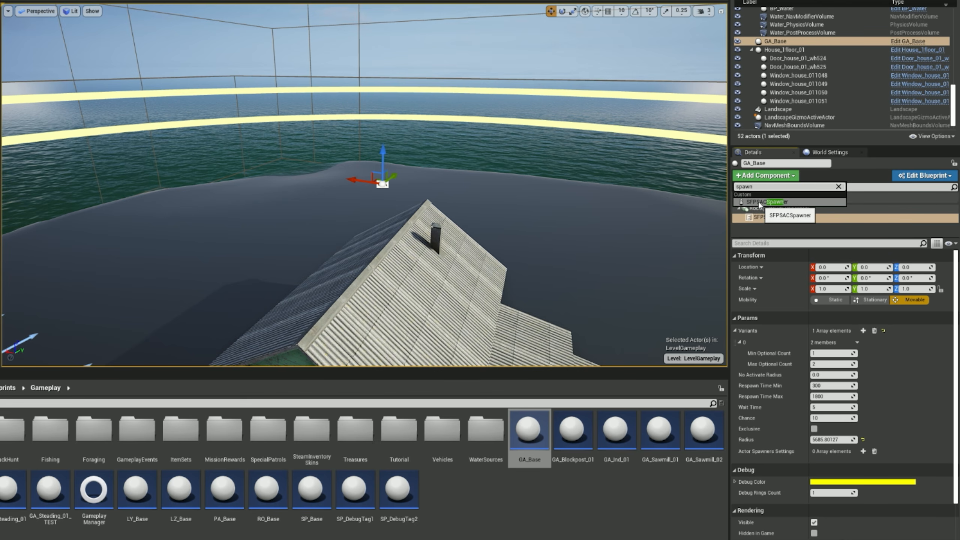
left_click(763, 202)
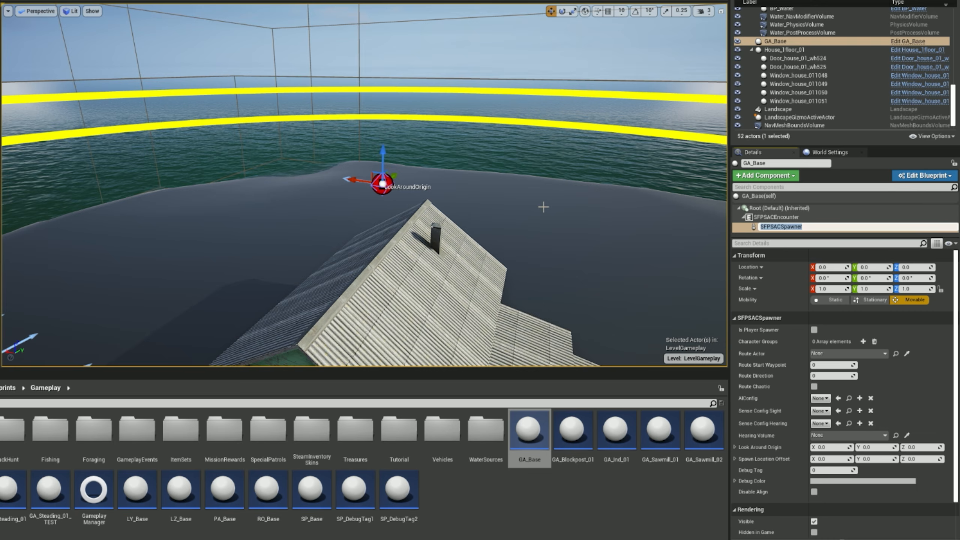
key("Return")
Move the spawner off the roof to the ground near the house corner, at about X -706, Y 558, Z -772.
right_click_drag(554, 204, 665, 251)
key("w")
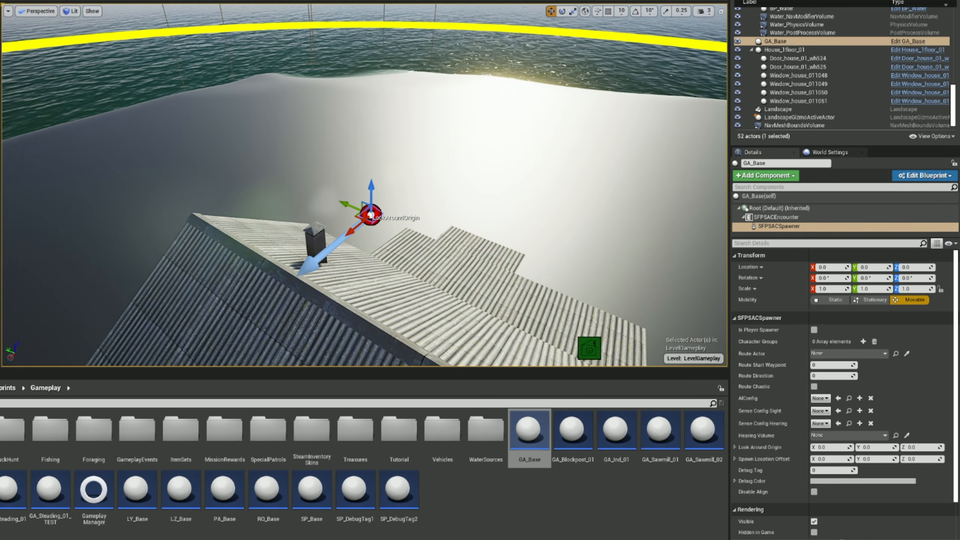
key("s")
right_click_drag(527, 241, 509, 287)
key("w")
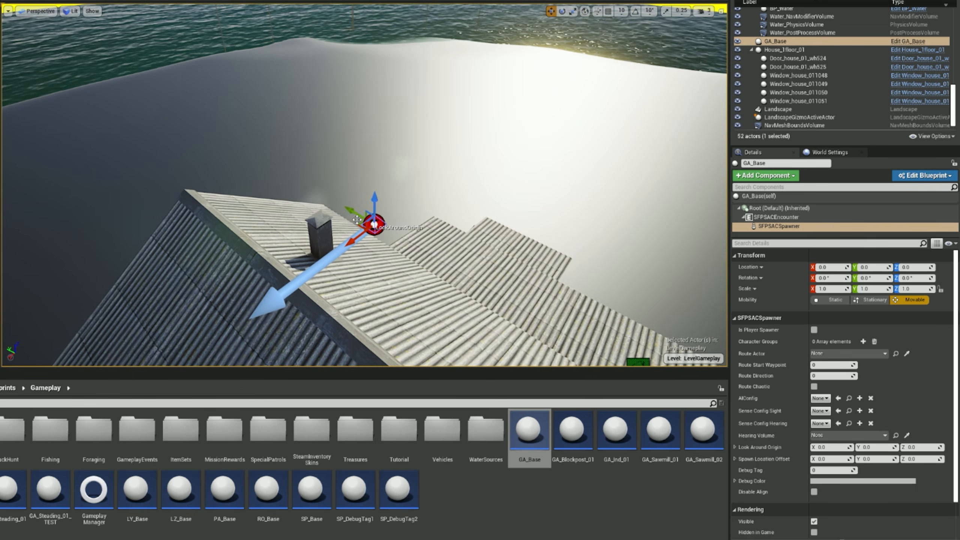
left_click_drag(366, 226, 378, 26)
key("d")
right_click_drag(615, 189, 423, 202)
key("d")
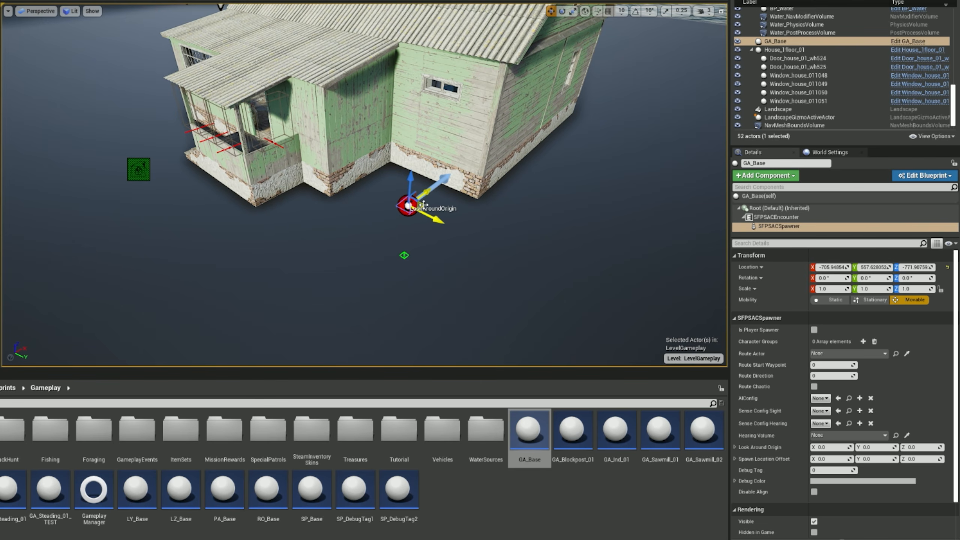
Shift the spawner to about X -889, Y 444 and rotate it about 183.7° around Z so it faces away from the house.
left_click_drag(423, 205, 235, 264)
key("e")
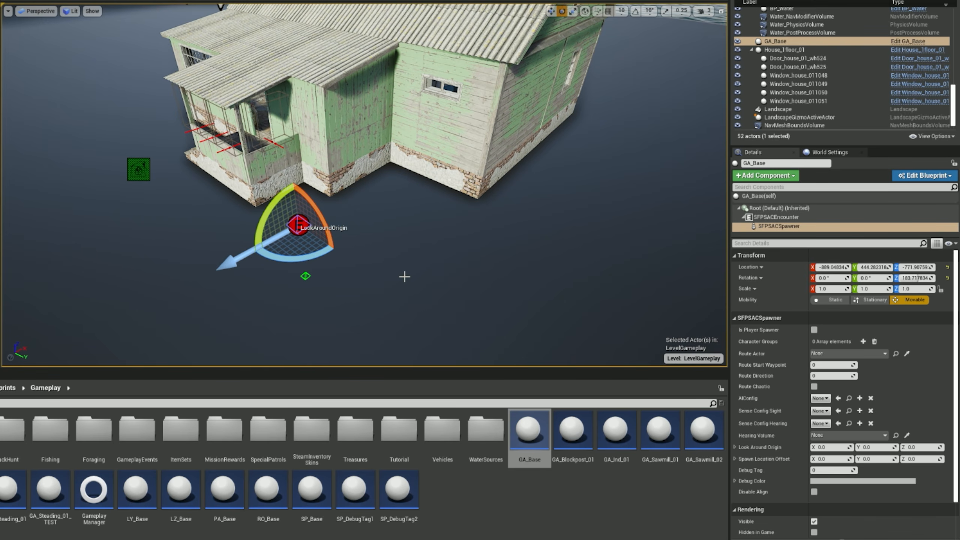
right_click_drag(407, 276, 325, 276)
key("w")
key("s")
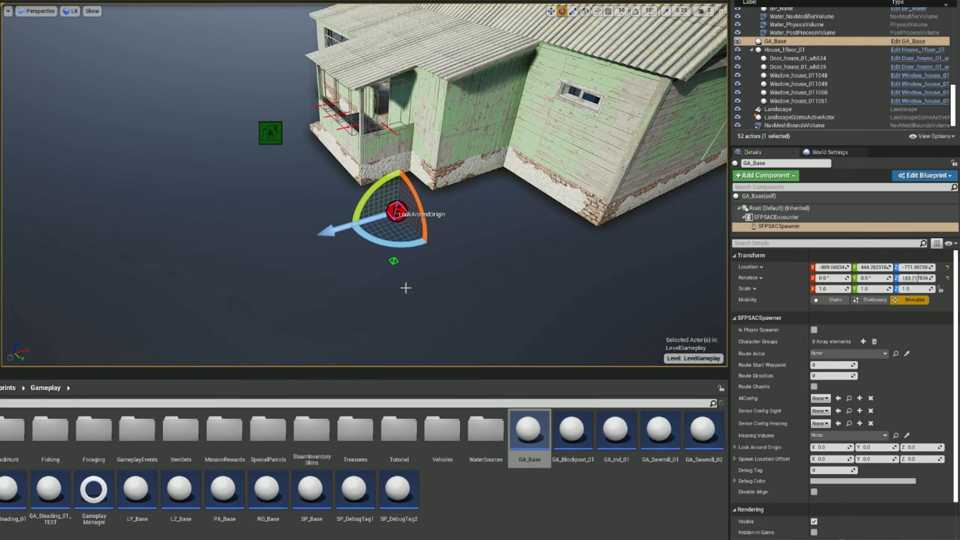
key("w")
right_click_drag(405, 288, 435, 242)
key("s")
key("w")
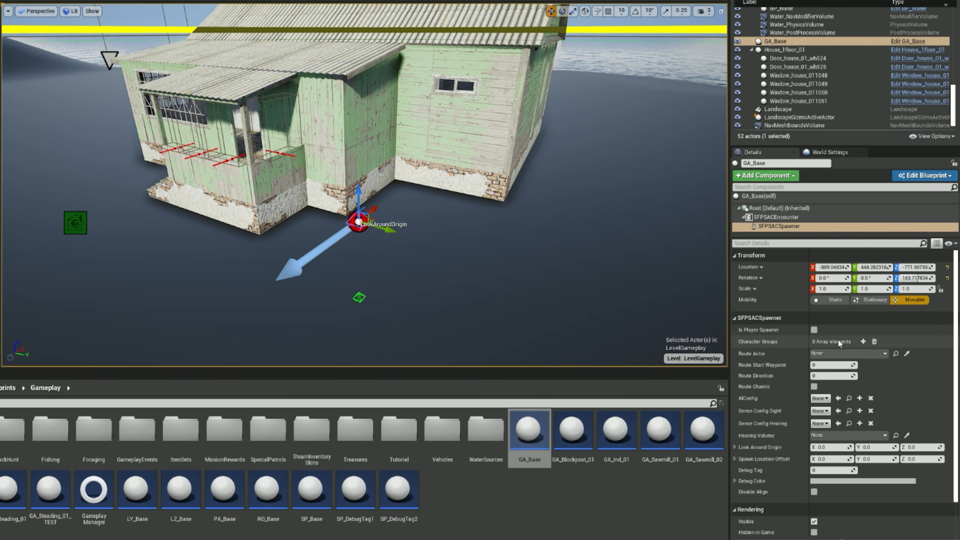
Add one character group to the spawner with the CS_Bandits_Adv character set, leaving Optional disabled.
left_click(863, 341)
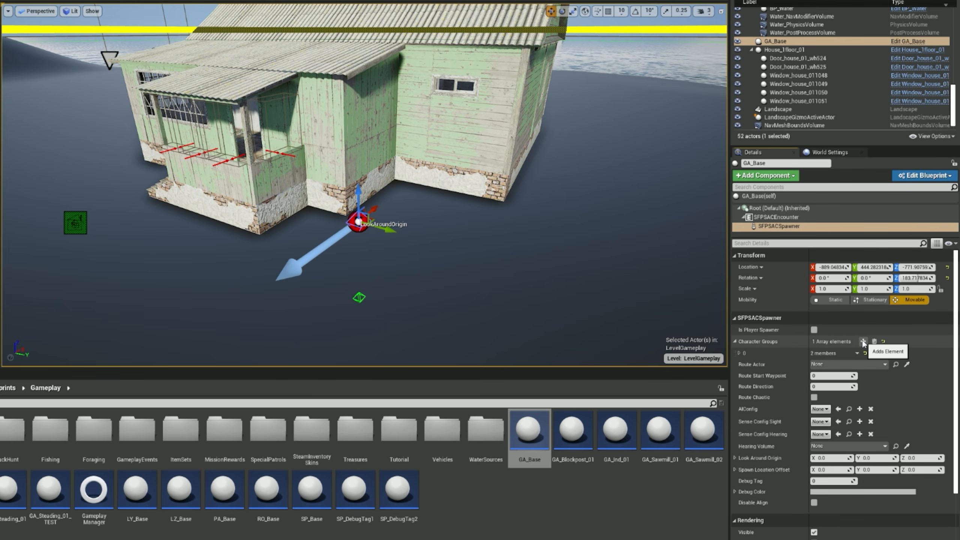
left_click(739, 354)
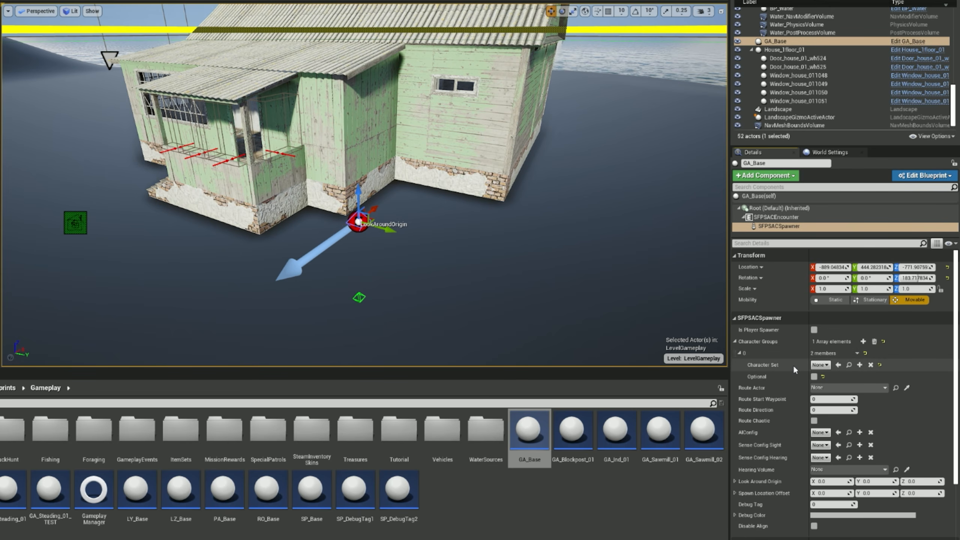
left_click(816, 365)
scroll(876, 210, "down", 5)
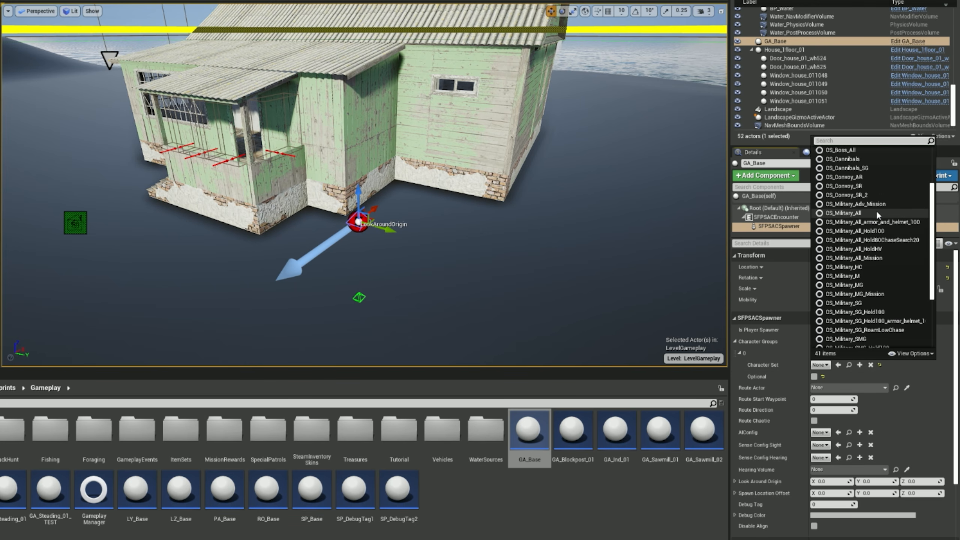
scroll(859, 274, "up", 5)
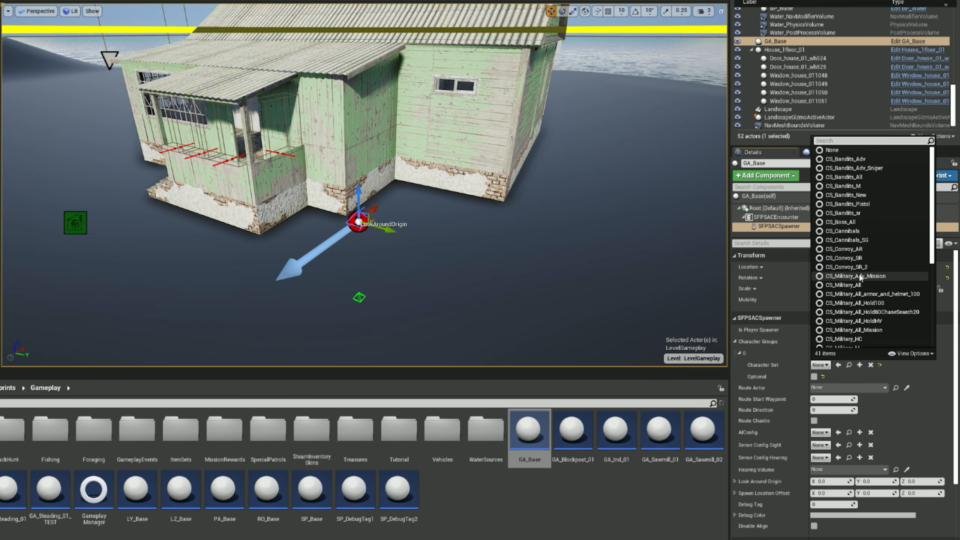
left_click(843, 159)
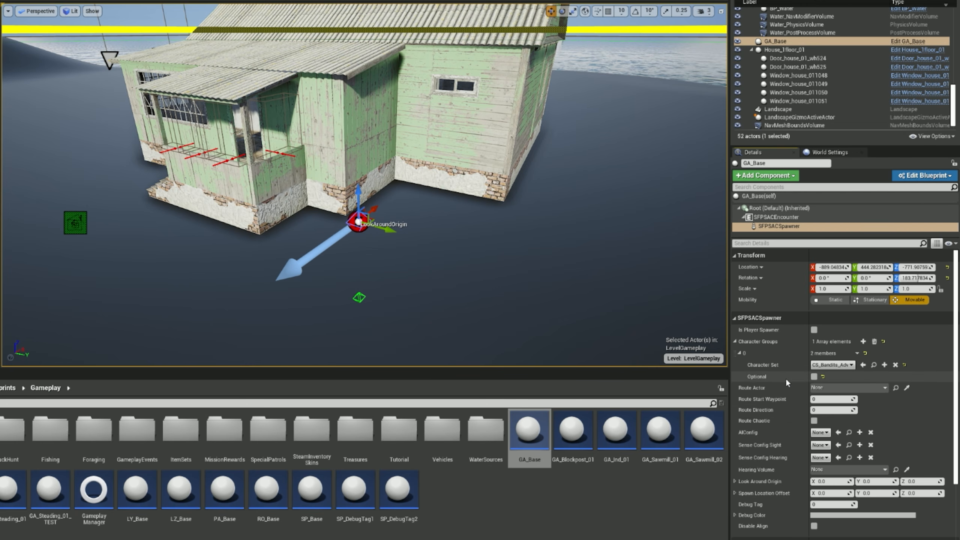
left_click(813, 376)
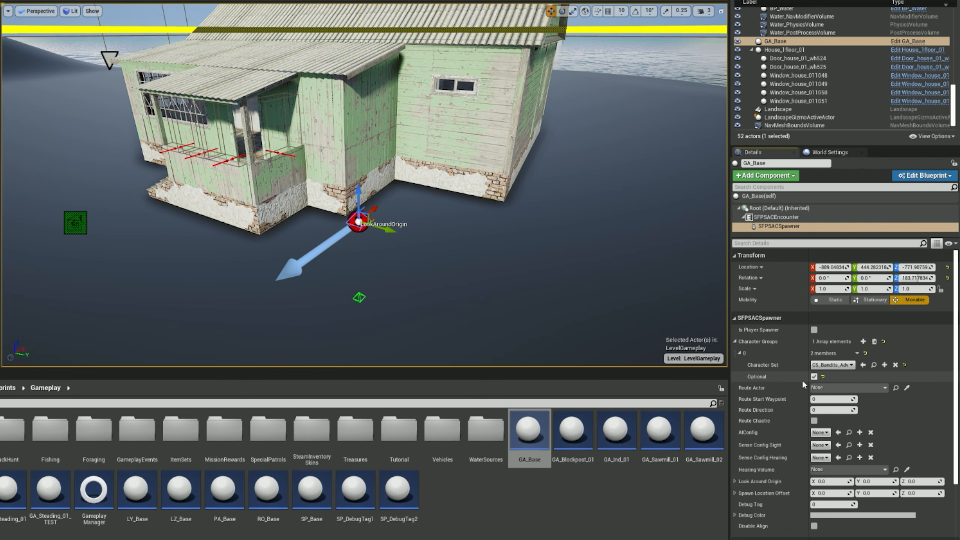
left_click(813, 376)
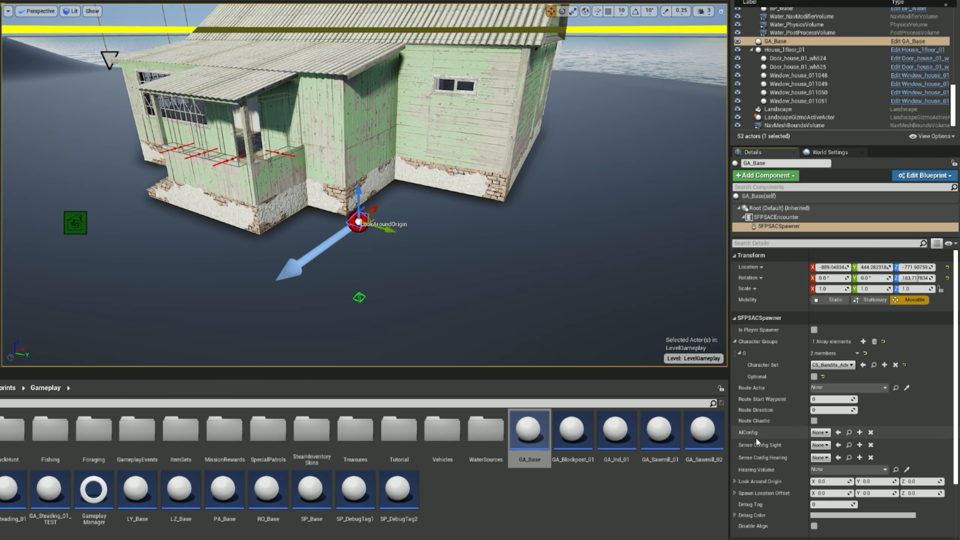
Set the spawner's AIConfig to AICFG_Bandit_Adv.
left_click(822, 434)
scroll(827, 369, "down", 4)
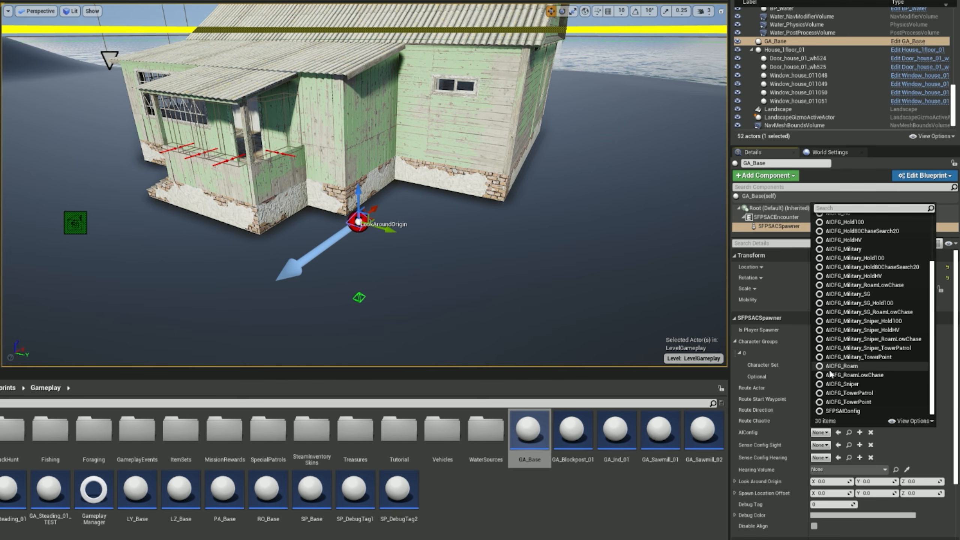
scroll(846, 401, "up", 4)
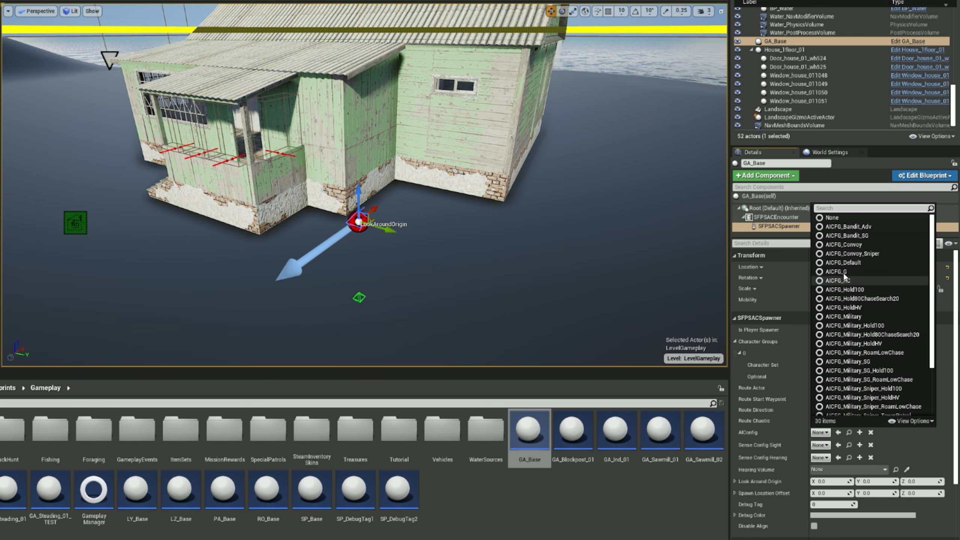
left_click(841, 226)
left_click(841, 226)
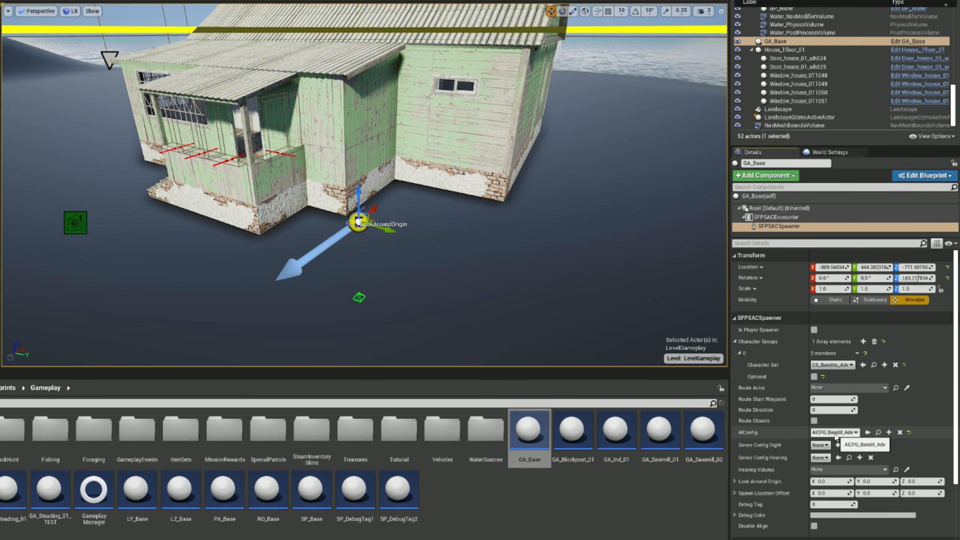
Try SENSCFG_S_Convoy_Sniper as the spawner's Sense Config Sight, and reset the property to its default.
left_click(818, 445)
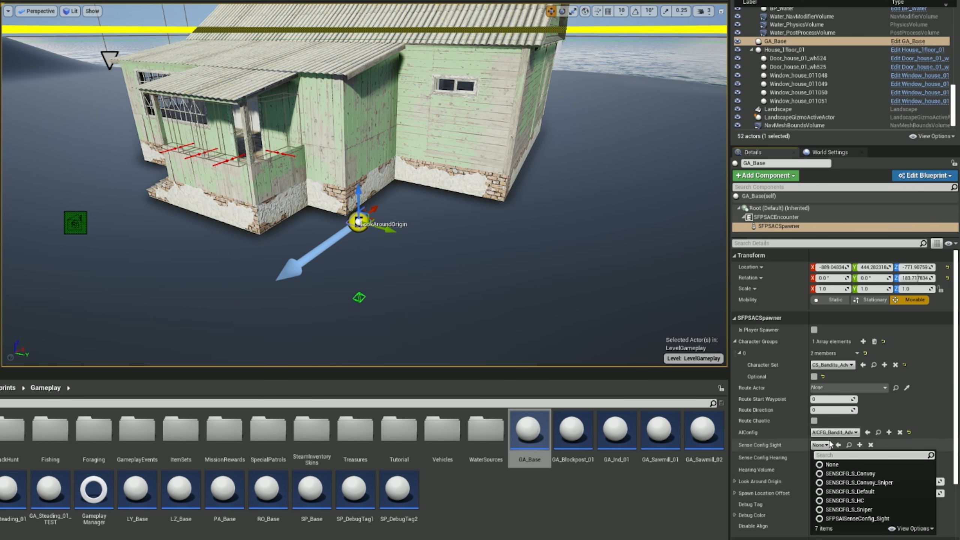
left_click(839, 483)
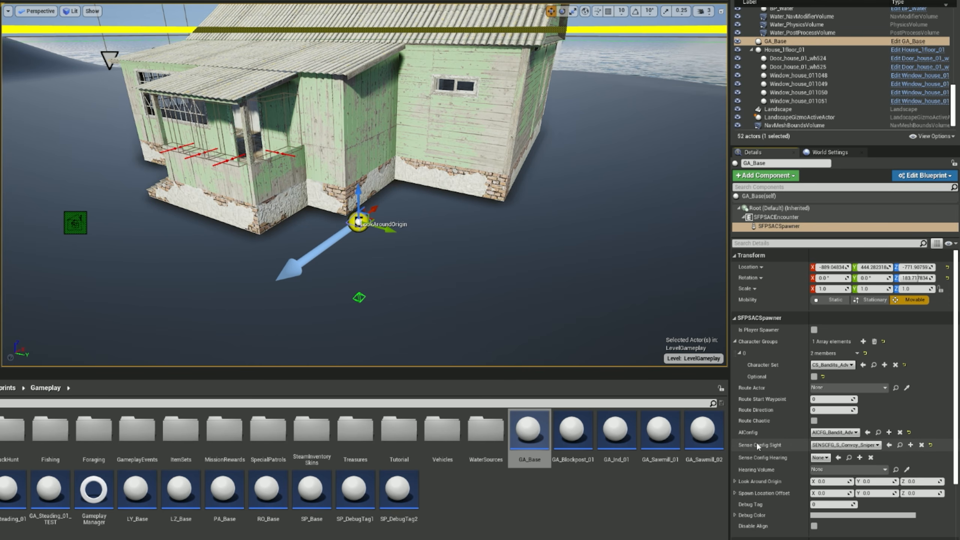
left_click(921, 445)
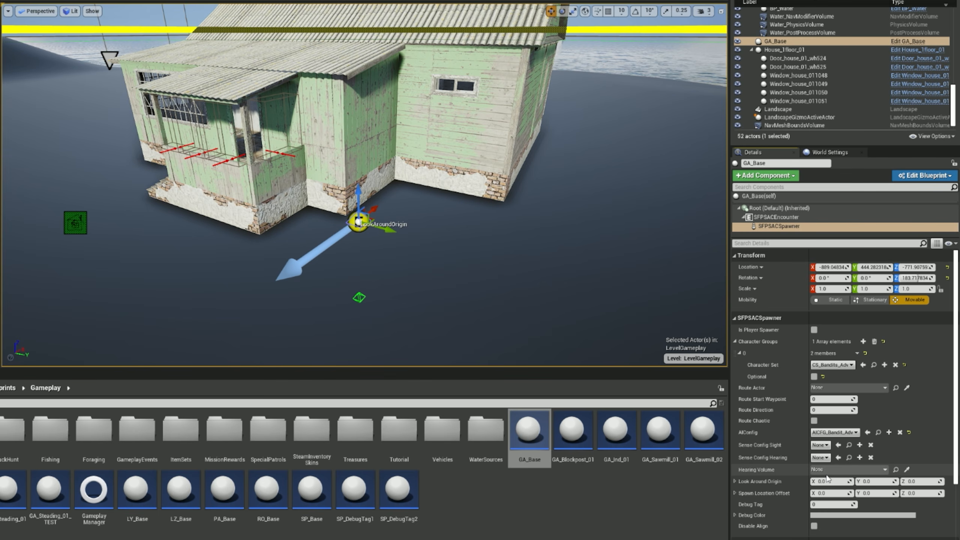
Open the Deadside > Server > AI folder in the C++ Classes and locate the SFPSAIHearingVolume class.
right_click_drag(441, 348, 378, 270)
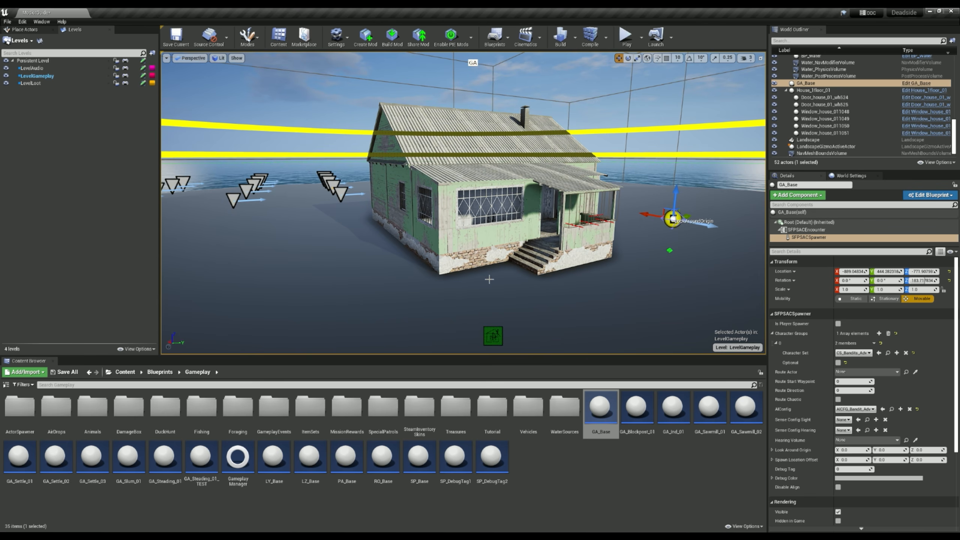
right_click_drag(489, 279, 387, 276)
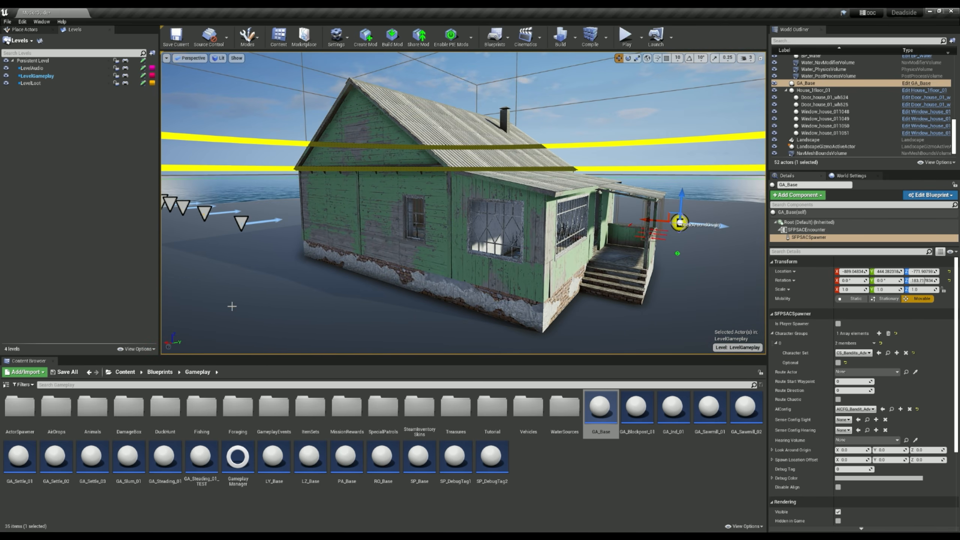
left_click(103, 371)
scroll(158, 276, "down", 5)
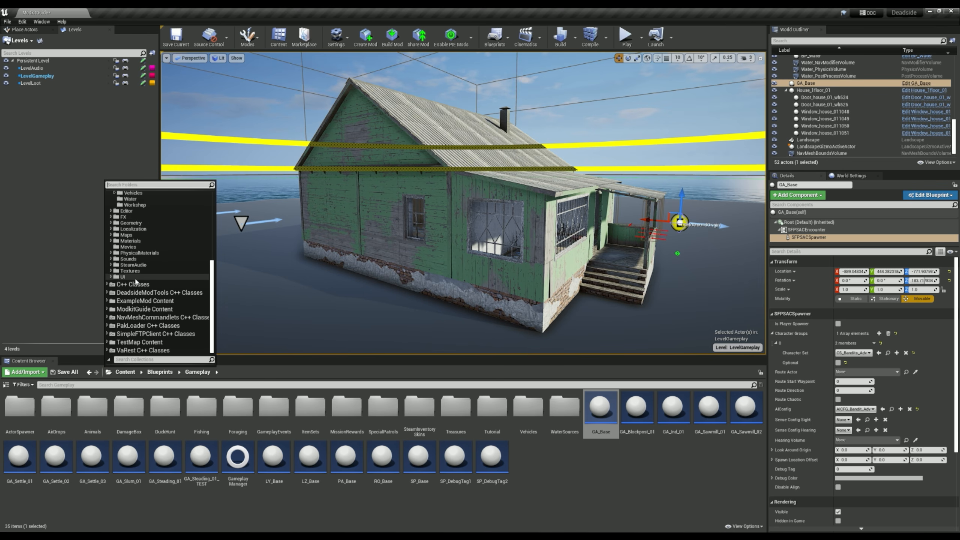
left_click(136, 283)
double_click(15, 420)
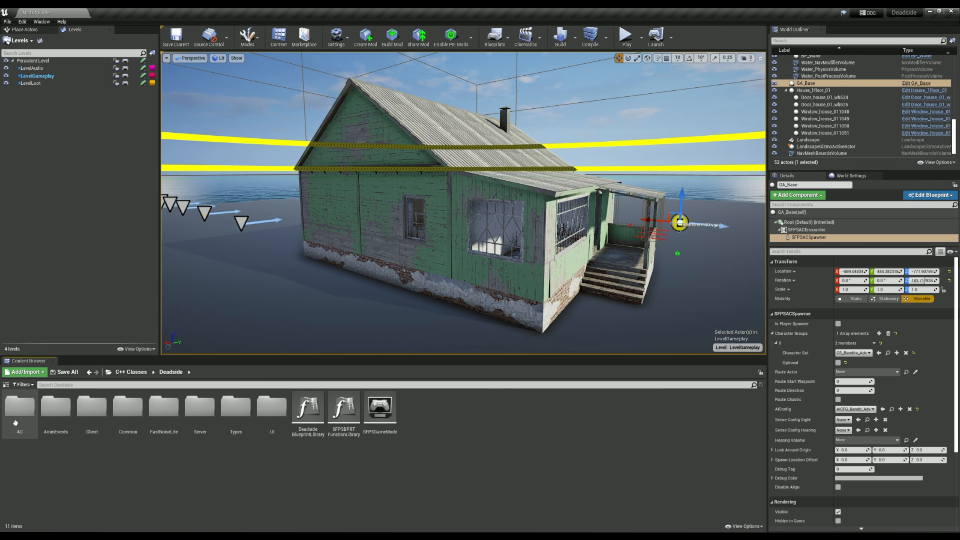
double_click(199, 407)
double_click(20, 406)
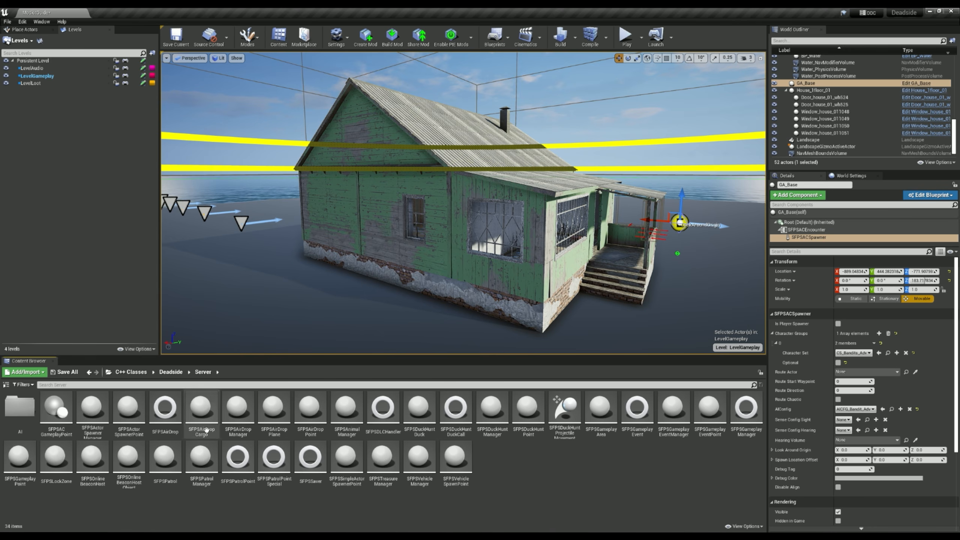
scroll(491, 487, "down", 1)
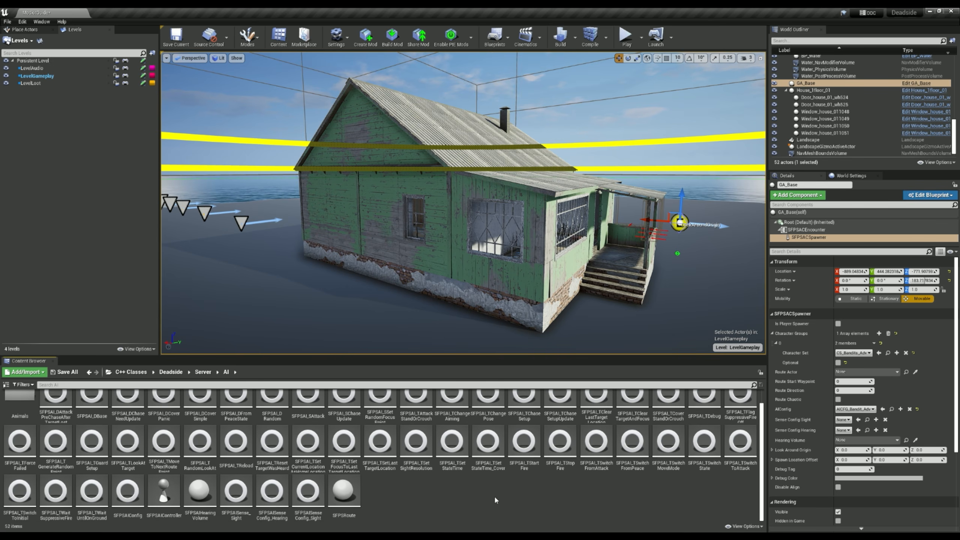
mouse_move(194, 488)
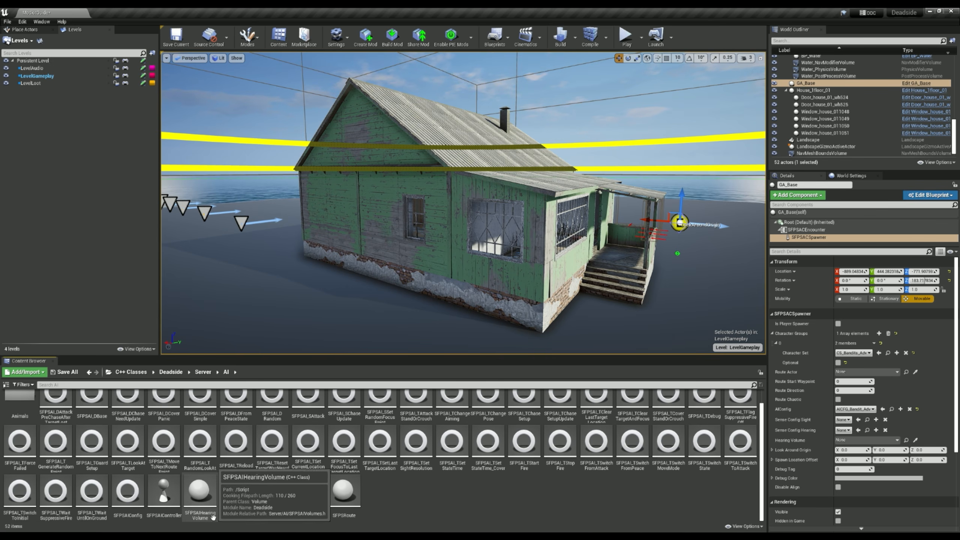
Place an SFPSAIHearingVolume at the house and size its box brush to about 756 in X and 1052 in Y to cover the building.
left_click_drag(204, 511, 385, 253)
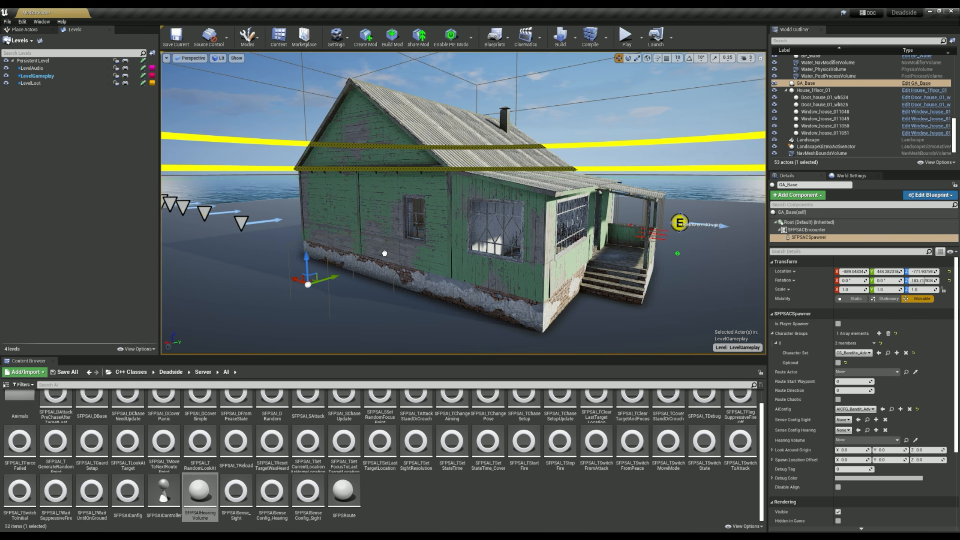
left_click_drag(407, 218, 453, 221)
right_click_drag(452, 221, 501, 221)
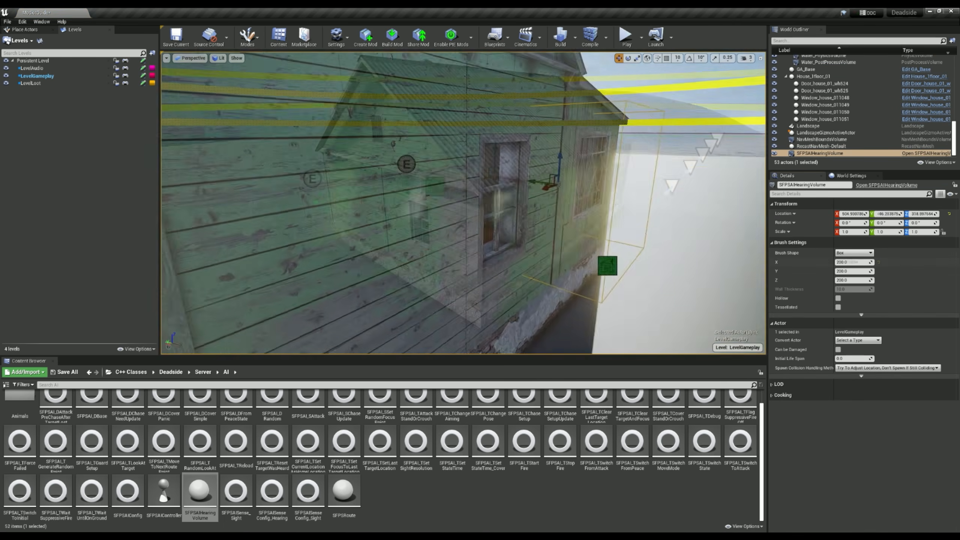
right_click_drag(463, 204, 529, 203)
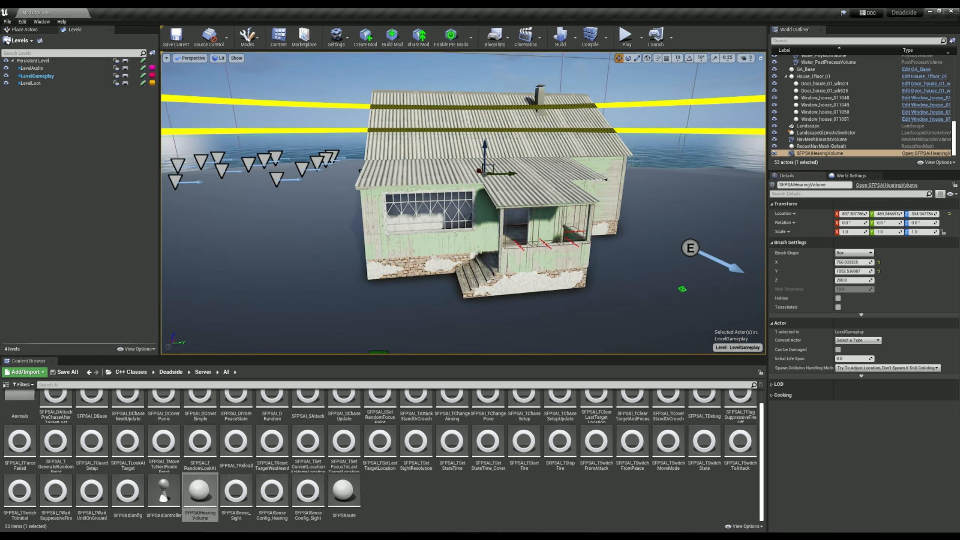
right_click_drag(463, 203, 691, 258)
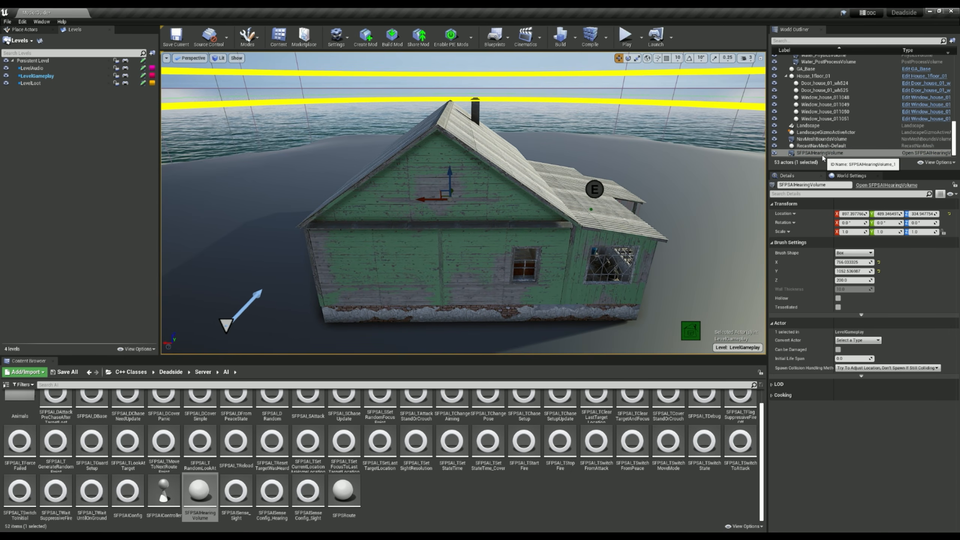
double_click(820, 154)
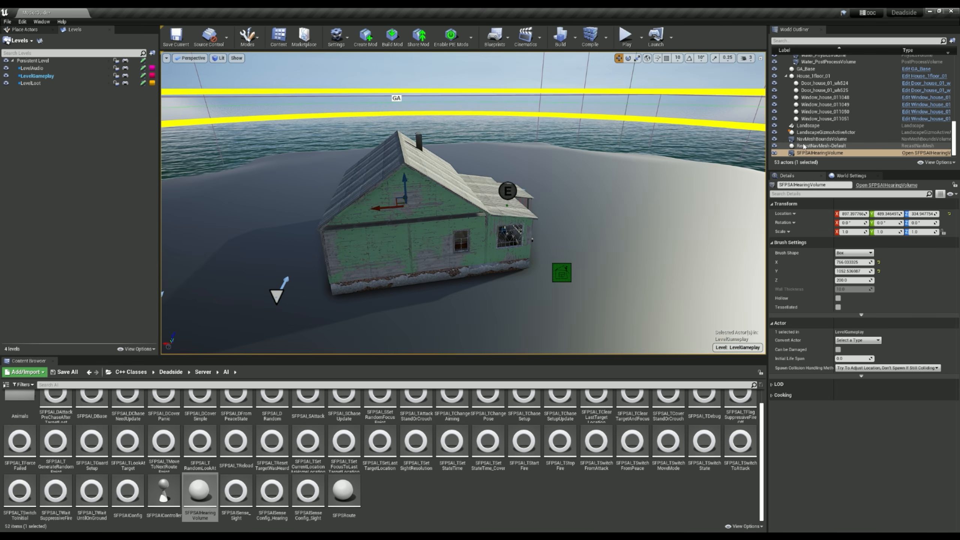
right_click_drag(553, 188, 533, 189)
right_click_drag(446, 155, 458, 157)
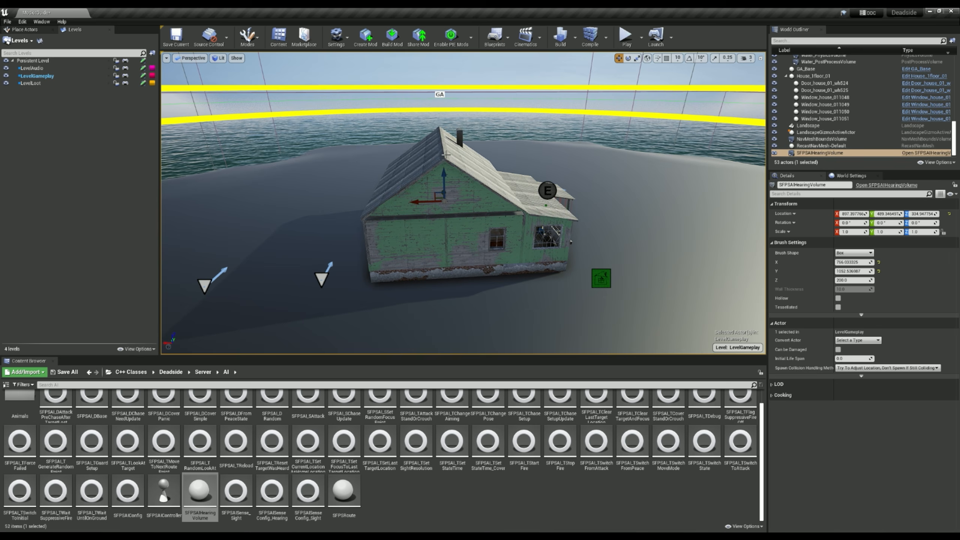
left_click(809, 154)
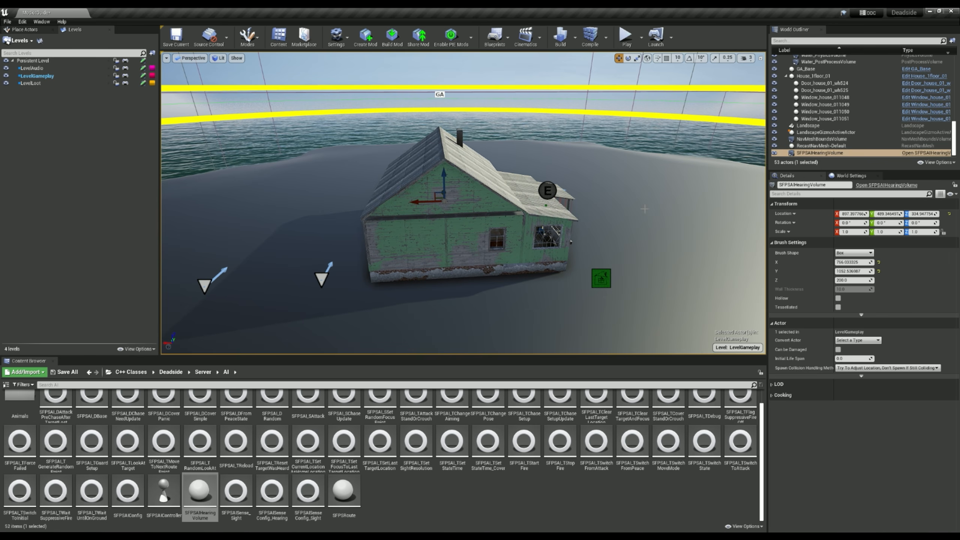
right_click_drag(644, 209, 518, 214)
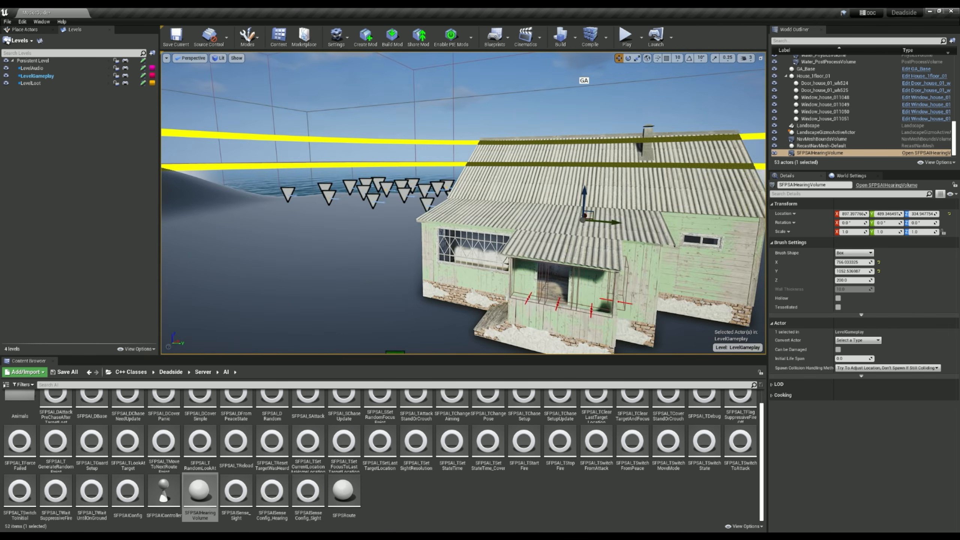
Assign the placed SFPSAIHearingVolume as the Hearing Volume of GA_Base's SFPSACSpawner.
mouse_move(340, 204)
right_mouse_down()
mouse_move(454, 230)
mouse_move(472, 196)
mouse_move(423, 200)
mouse_move(427, 166)
mouse_move(453, 204)
mouse_move(409, 220)
mouse_move(355, 212)
right_mouse_up()
left_click(490, 234)
left_click(808, 237)
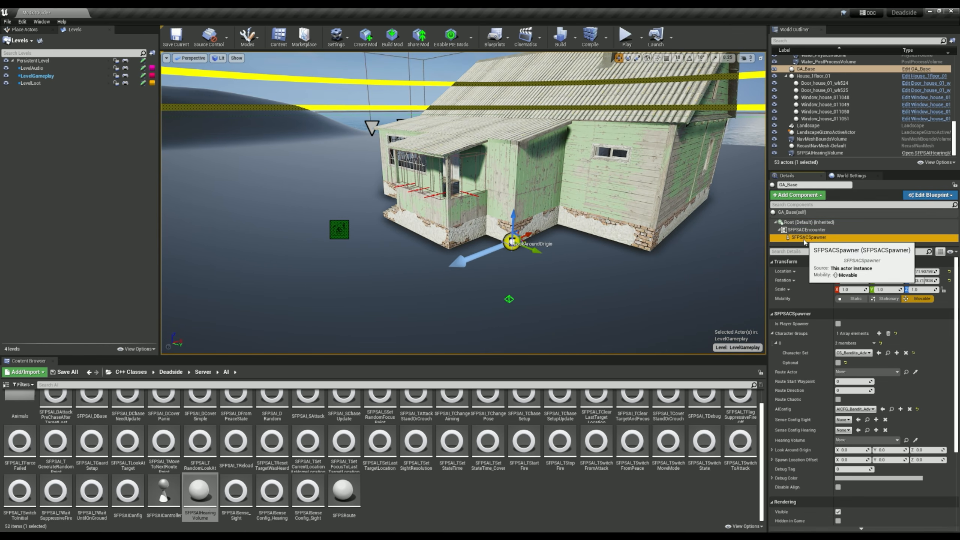
left_click(857, 440)
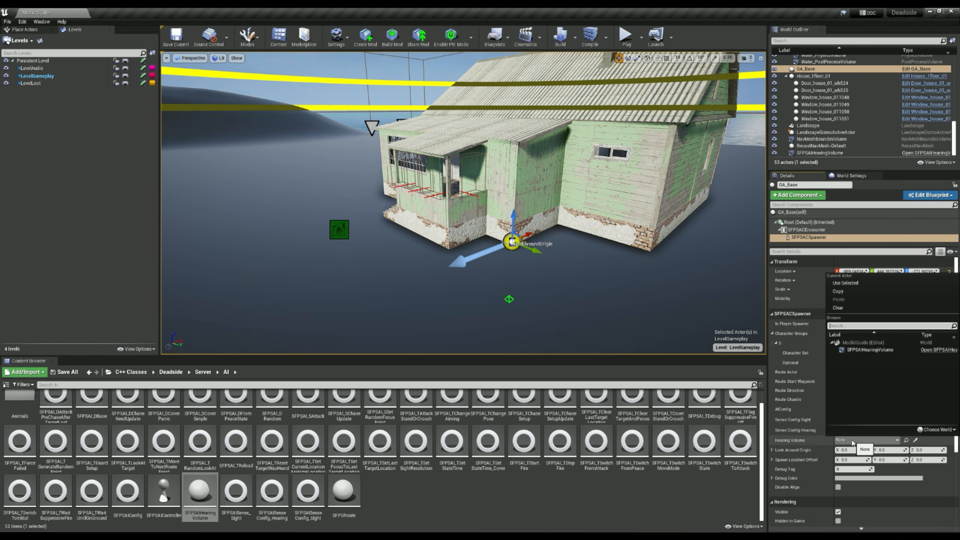
left_click(861, 351)
mouse_move(558, 315)
right_mouse_down()
mouse_move(589, 303)
mouse_move(558, 316)
mouse_move(563, 305)
mouse_move(571, 328)
mouse_move(567, 316)
right_mouse_up()
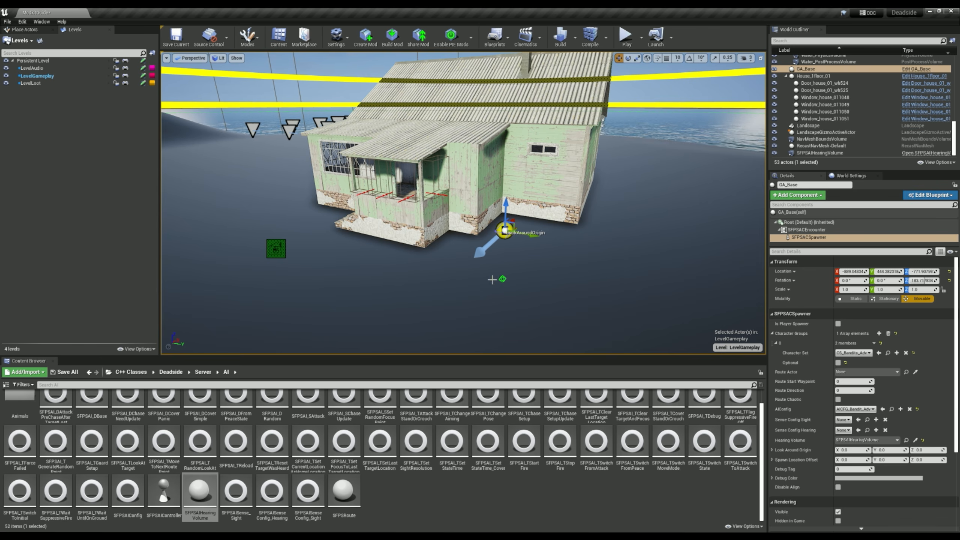
Open the Content > Blueprints > Gameplay folder and place an RO_Base route on the ground near the house's porch.
left_click(109, 373)
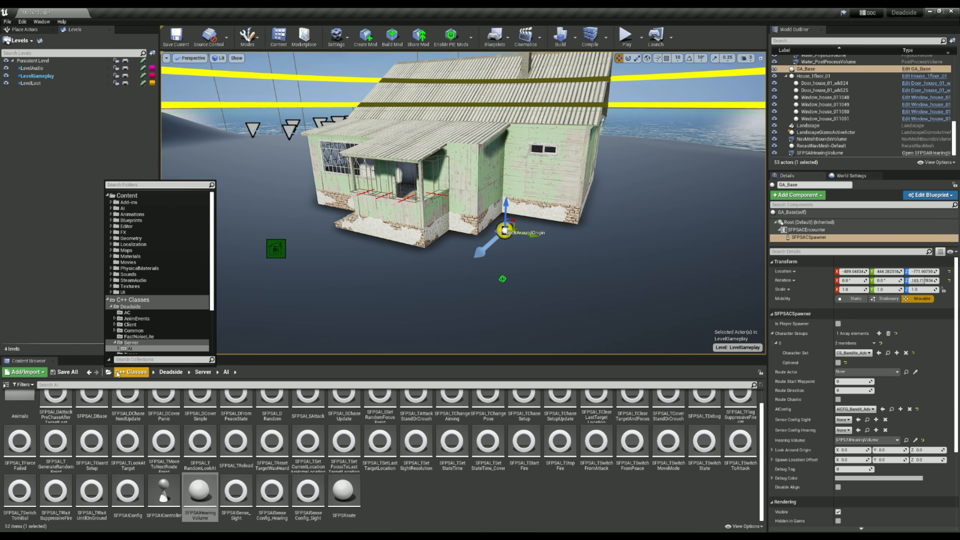
left_click(140, 193)
double_click(128, 406)
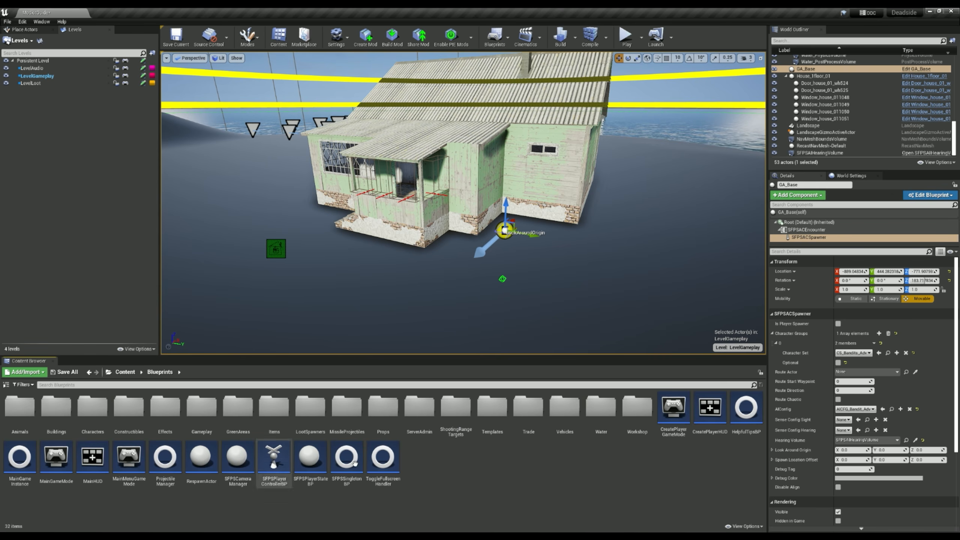
double_click(206, 412)
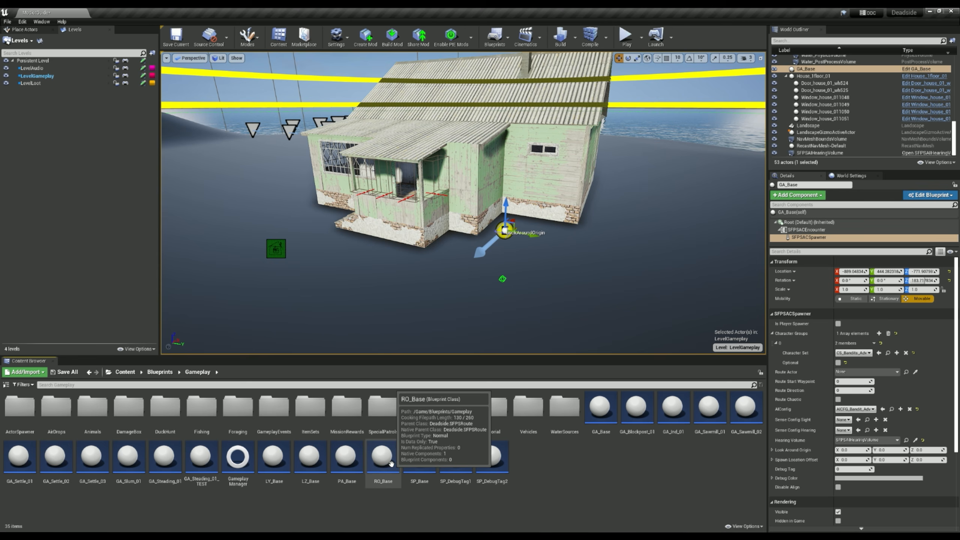
left_click_drag(391, 462, 352, 325)
right_click_drag(352, 326, 477, 250)
mouse_move(477, 250)
left_mouse_down()
mouse_move(476, 243)
mouse_move(472, 258)
left_mouse_up()
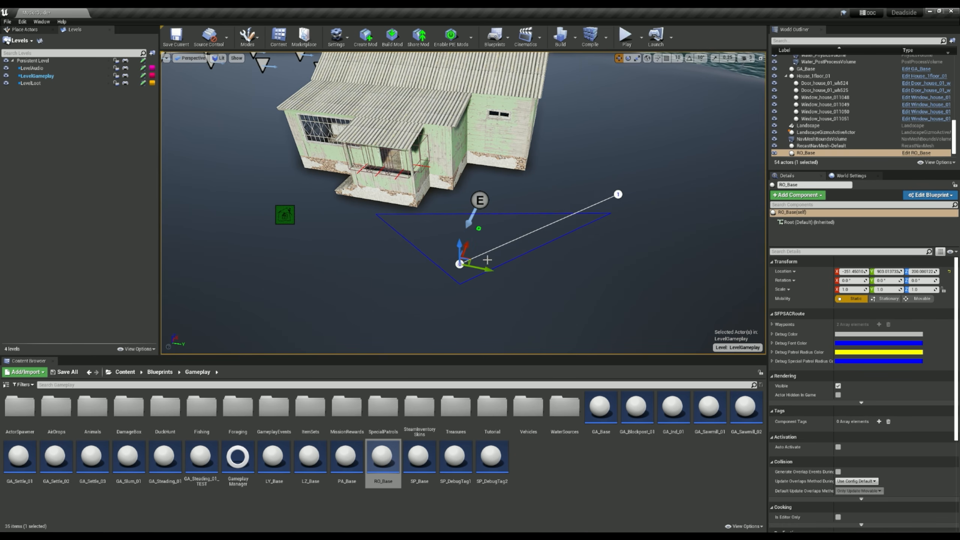
Shift the RO_Base route beside the house to about X -257.7, Y 832.7.
mouse_move(472, 258)
right_mouse_down()
mouse_move(427, 238)
mouse_move(401, 212)
mouse_move(404, 159)
mouse_move(484, 258)
right_mouse_up()
right_click_drag(365, 219, 380, 208)
key("a")
key("d")
left_click_drag(381, 208, 381, 204)
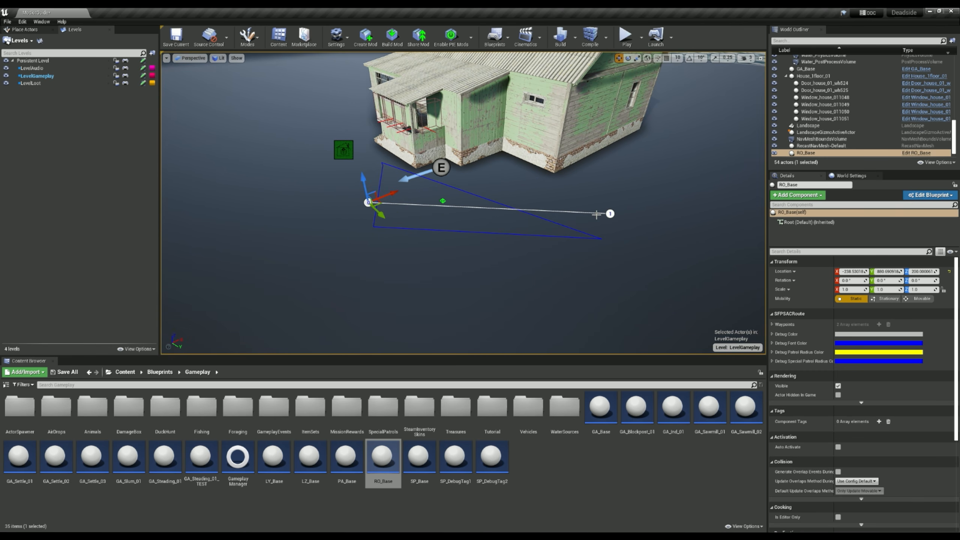
key("a")
mouse_move(566, 217)
right_mouse_down()
mouse_move(623, 210)
mouse_move(538, 211)
mouse_move(568, 220)
right_mouse_up()
key("d")
key("q")
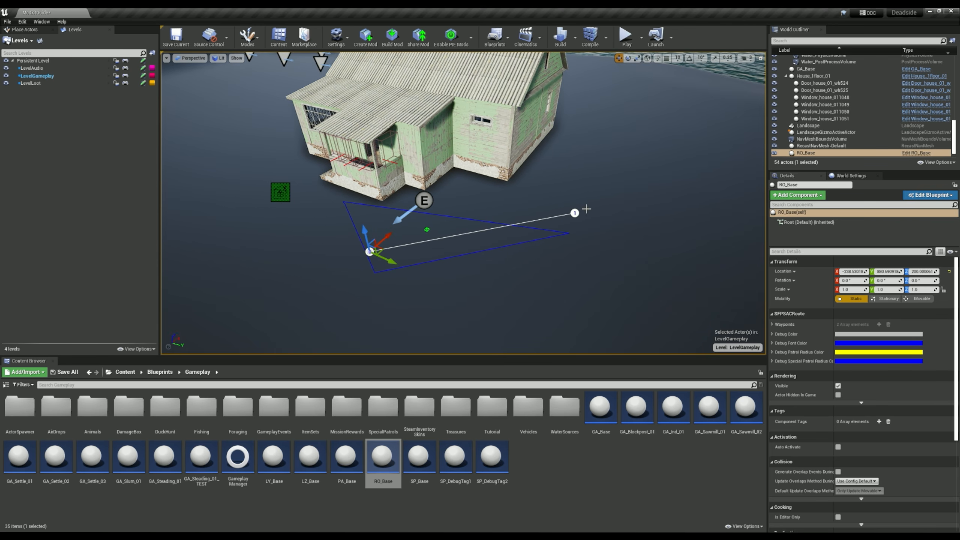
key("d")
right_click_drag(460, 269, 400, 265)
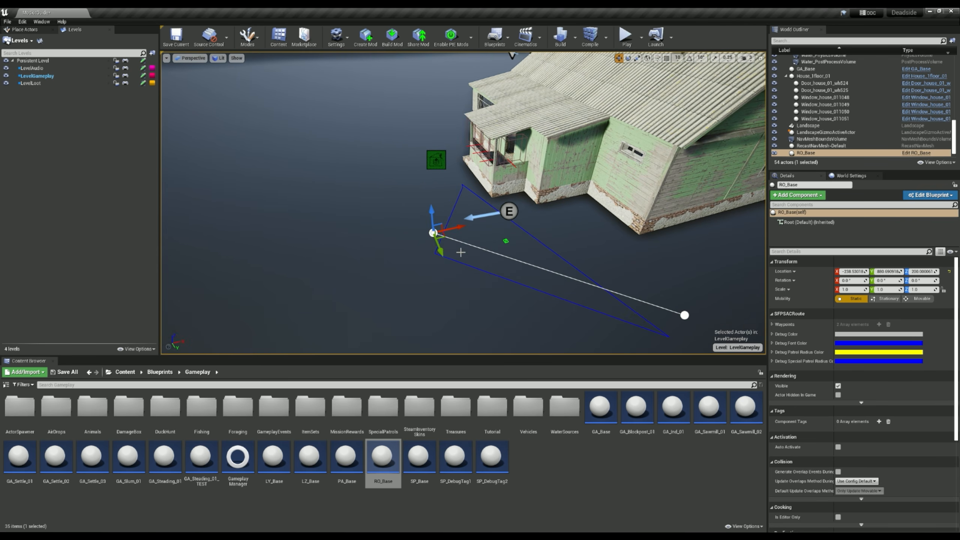
left_click_drag(446, 236, 440, 230)
mouse_move(440, 230)
right_mouse_down()
mouse_move(459, 229)
mouse_move(444, 234)
right_mouse_up()
key("d")
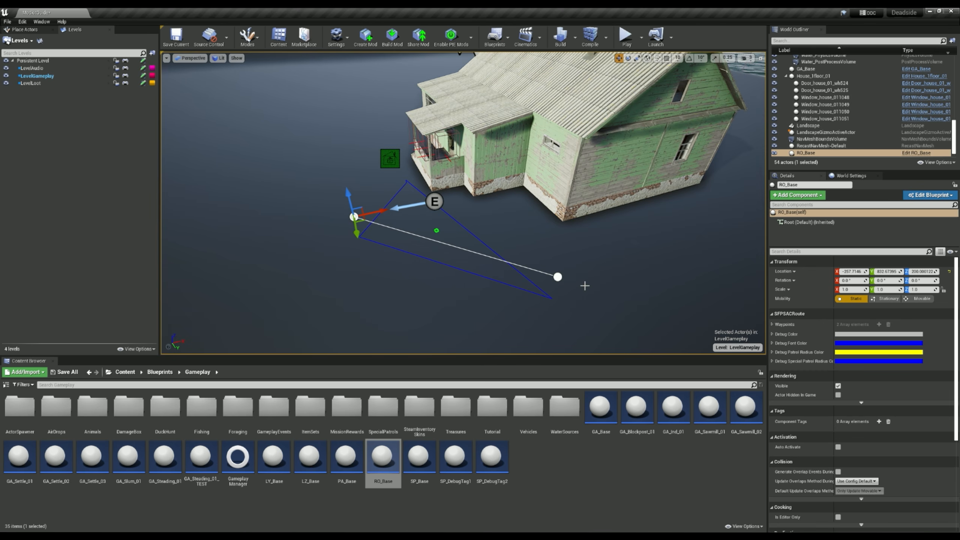
Add a third waypoint to the RO_Base route and move waypoint 1 out beyond the house's far rear corner.
left_click(556, 276)
left_click_drag(570, 278, 538, 228)
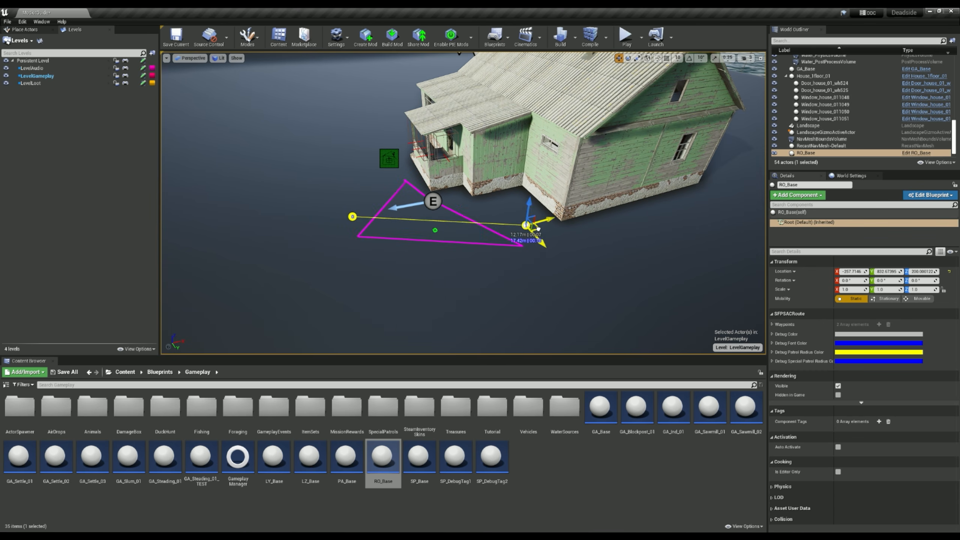
left_click_drag(436, 279, 410, 270)
right_click_drag(437, 275, 413, 274)
key("d")
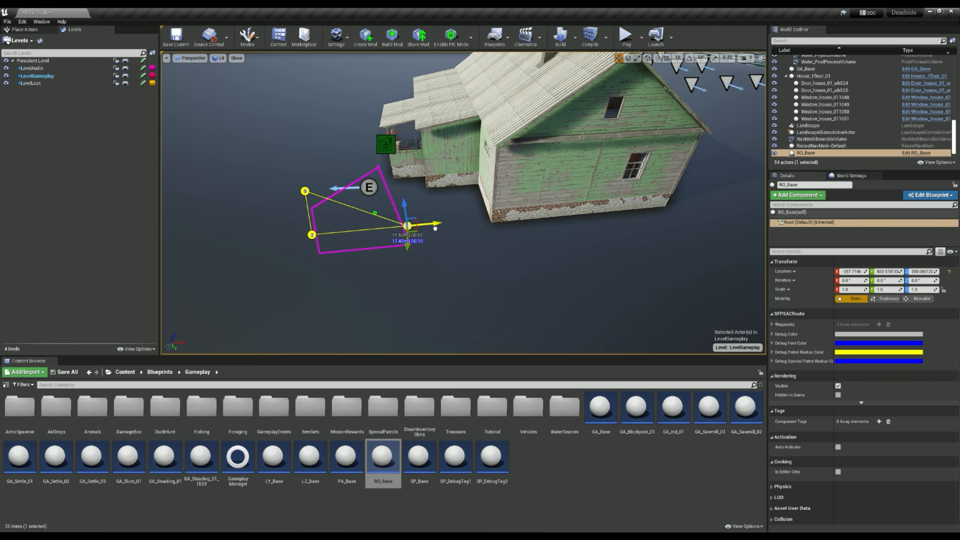
left_click_drag(539, 222, 719, 219)
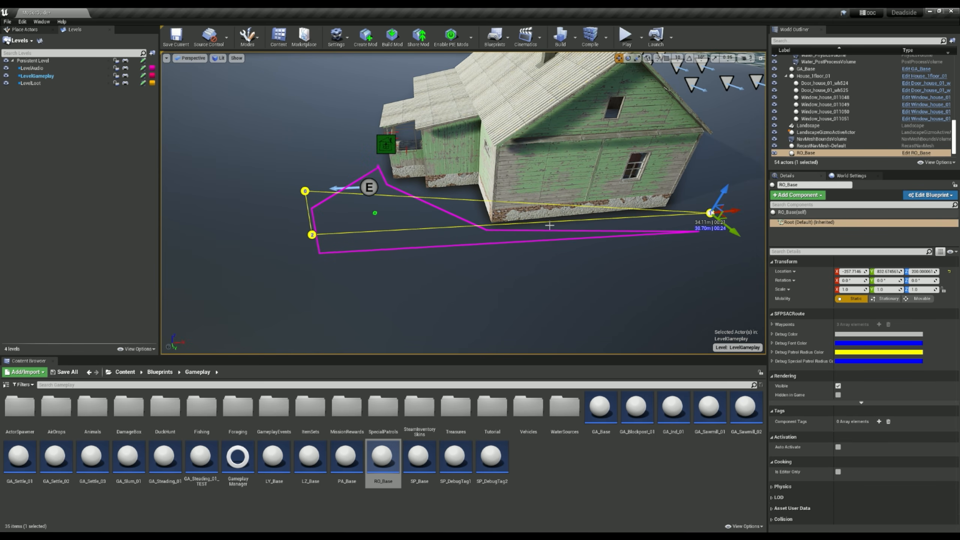
Move the route's start point and add a fourth waypoint so the RO_Base route loops around all sides of the house.
key("a")
right_click_drag(548, 225, 650, 236)
right_click_drag(537, 326, 501, 312)
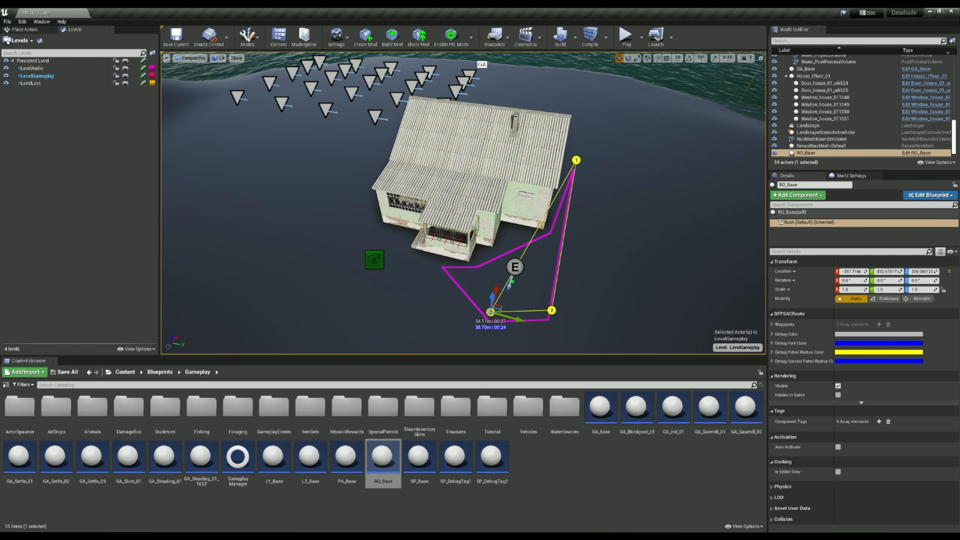
left_click_drag(502, 306, 331, 239)
right_click_drag(330, 239, 484, 304)
key("a")
left_click_drag(505, 298, 229, 216, "alt")
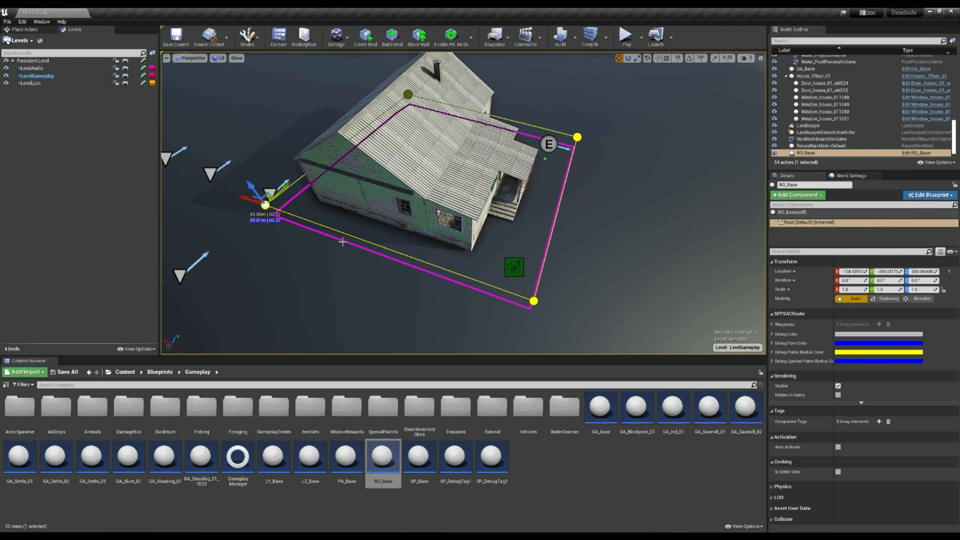
Examine the RO_Base route's four waypoints and their order around the house.
key("d")
right_click_drag(342, 242, 211, 227)
key("d")
key("Escape")
key("q")
right_click_drag(604, 295, 620, 278)
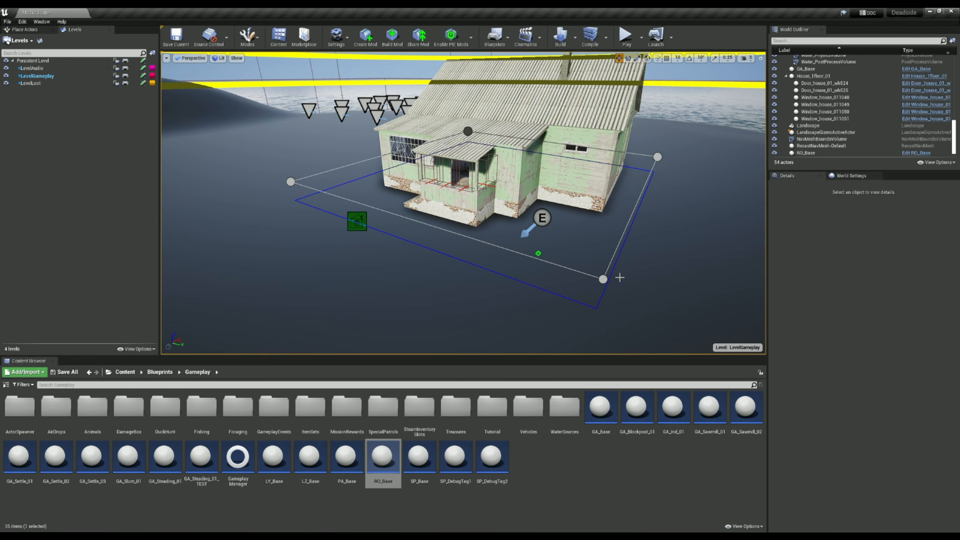
left_click(601, 279)
right_click_drag(536, 268, 465, 290)
key("d")
key("w")
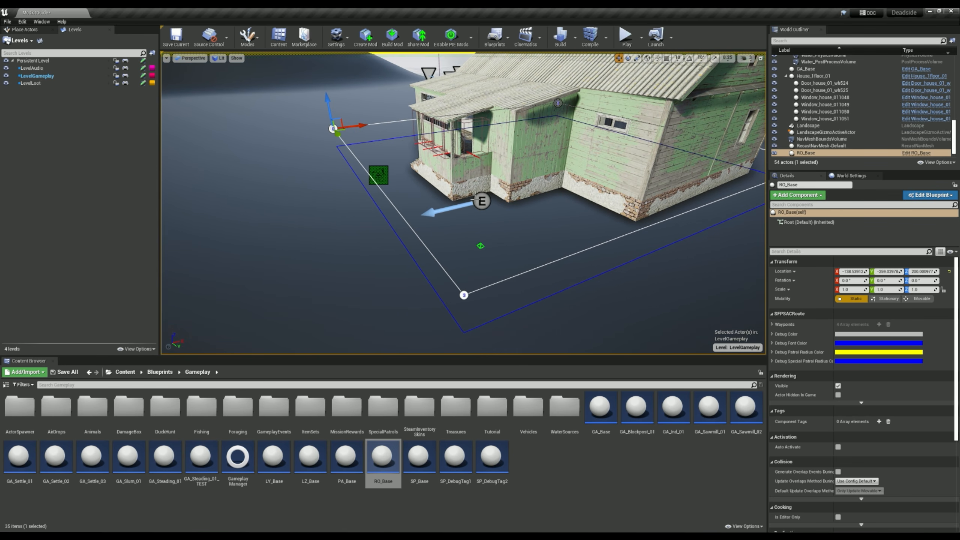
Assign RO_Base as the Route Actor of GA_Base's SFPSACSpawner and view the path from the spawner to the route.
left_click(483, 201)
left_click(805, 237)
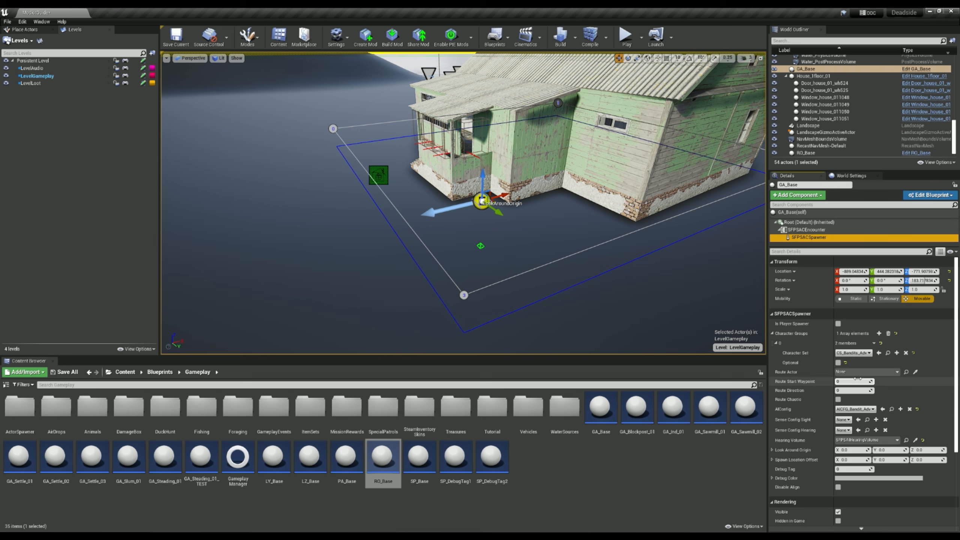
left_click(867, 371)
left_click(856, 281)
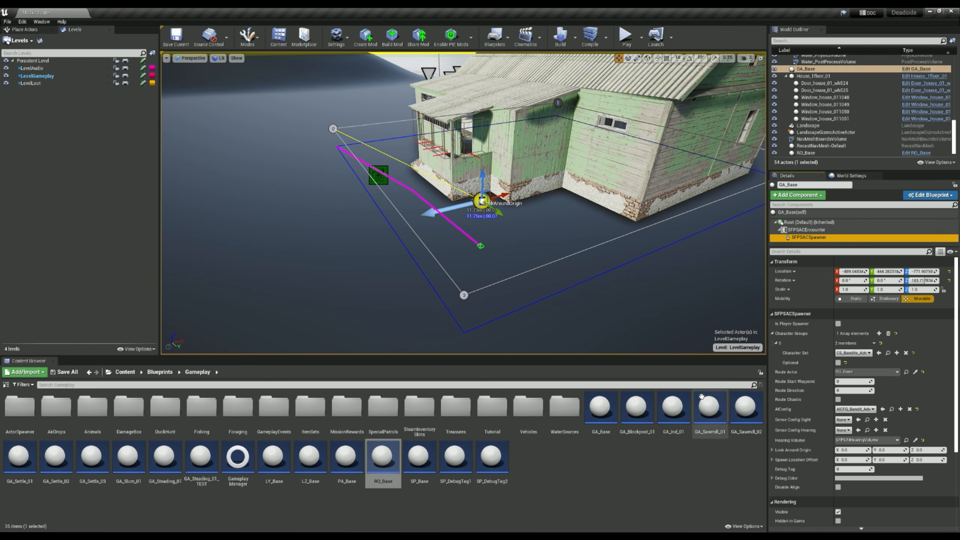
right_click_drag(585, 301, 542, 270)
key("e")
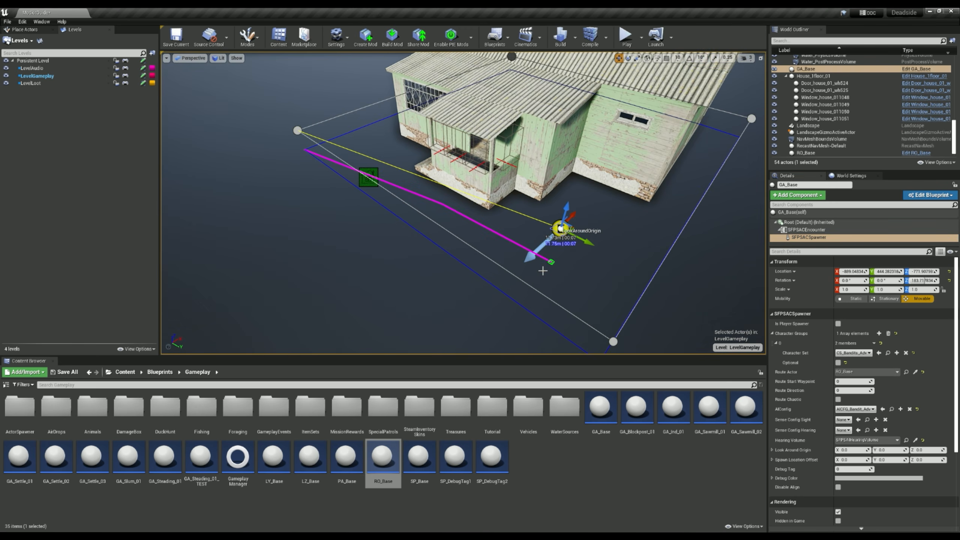
right_click_drag(592, 235, 458, 255)
right_click_drag(389, 97, 710, 283)
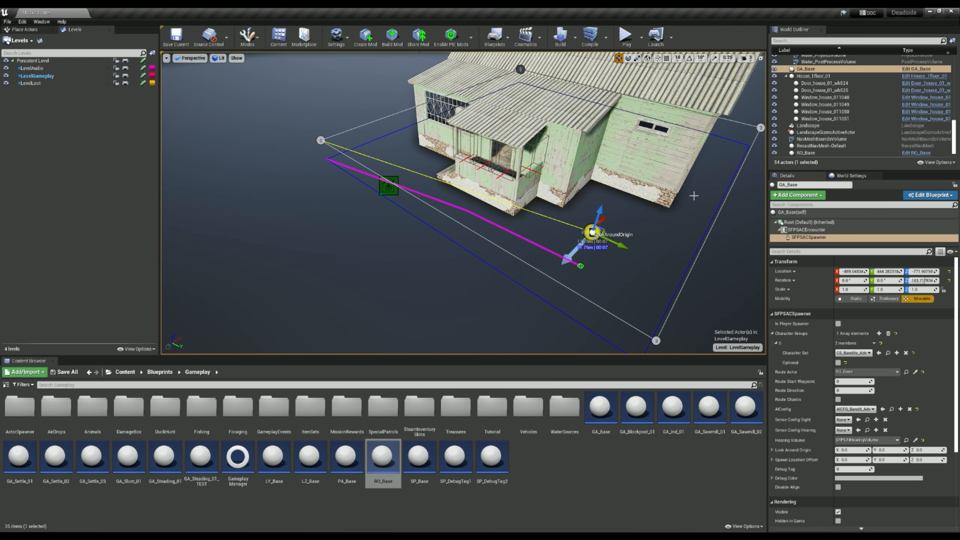
Set the spawner's Route Start Waypoint to 3 and check its path to the route.
mouse_move(314, 197)
right_mouse_down()
mouse_move(325, 195)
mouse_move(314, 197)
right_mouse_up()
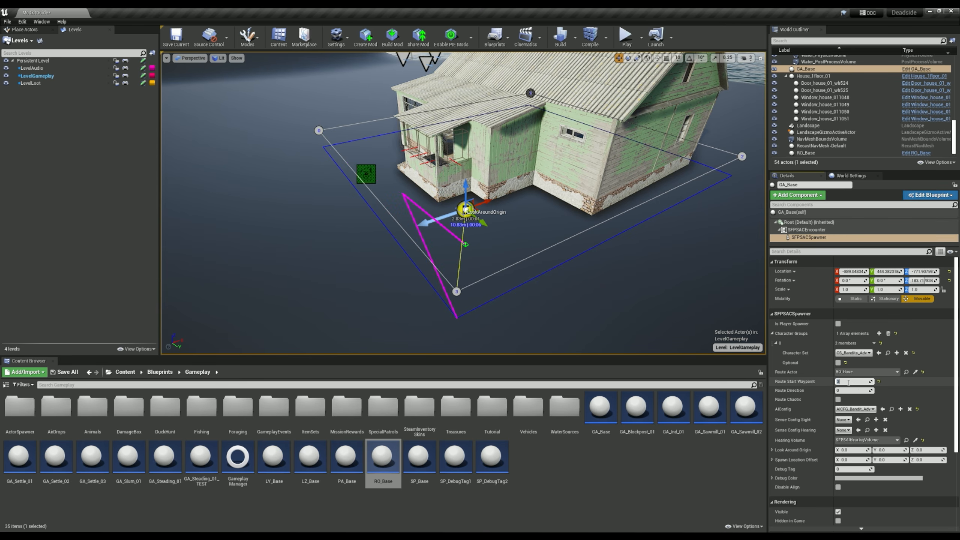
key("a")
right_click_drag(501, 296, 597, 296)
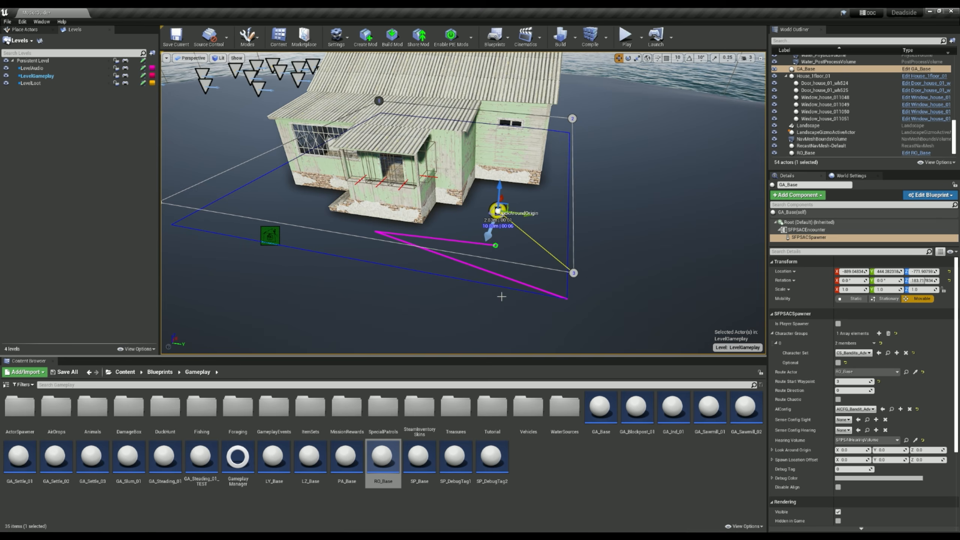
key("w")
right_click_drag(501, 230, 479, 273)
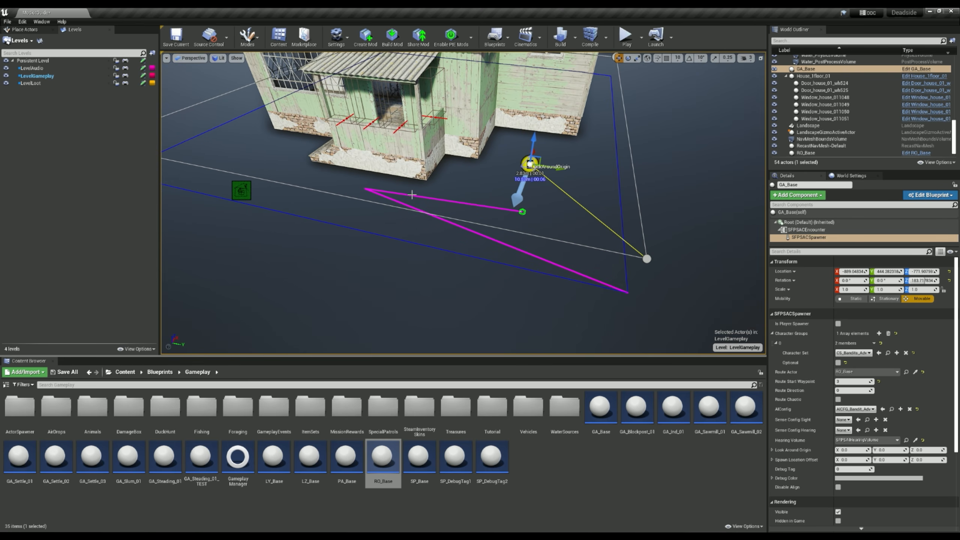
key("d")
right_click_drag(630, 250, 593, 230)
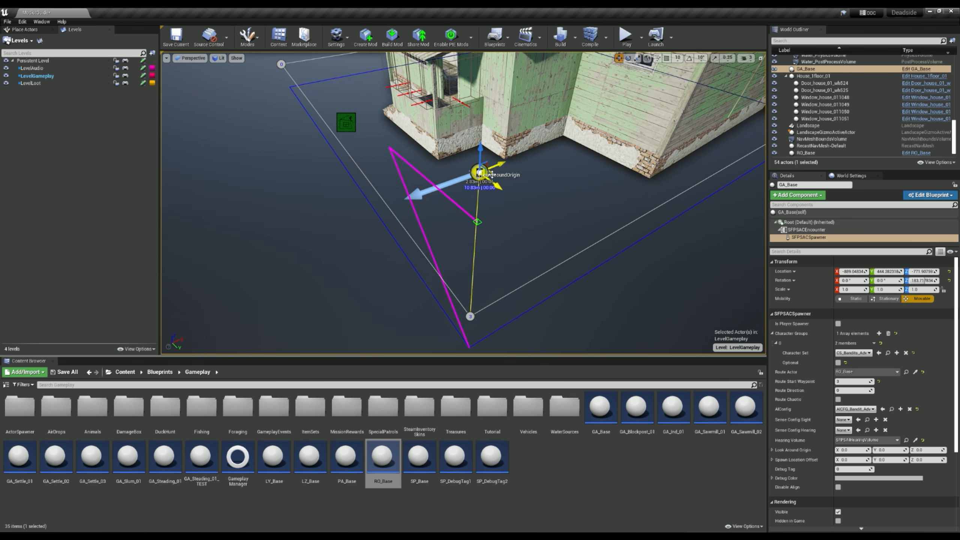
Move the spawner across the ground closer to the route's waypoint 3 and clear the selection.
left_click_drag(493, 175, 329, 201)
key("s")
key("a")
right_click_drag(544, 232, 595, 226)
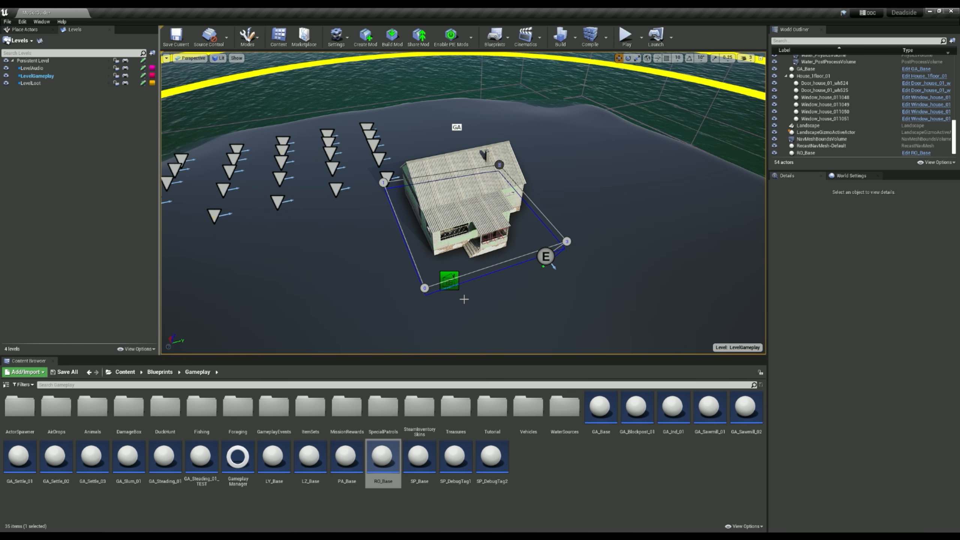
Add an SFPSACMission component to the GA_Base actor.
right_click_drag(470, 294, 485, 298)
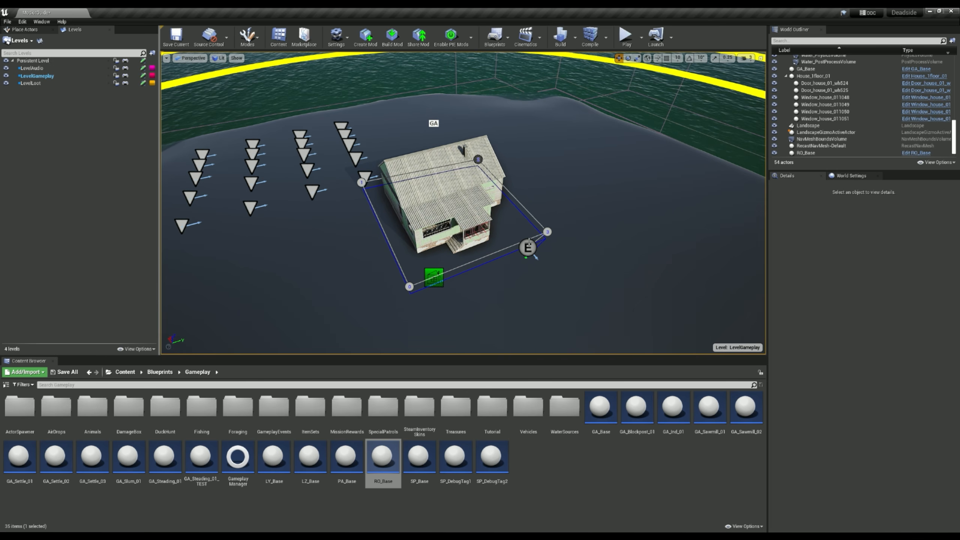
right_click_drag(530, 240, 527, 231)
left_click_drag(452, 273, 452, 226, "alt")
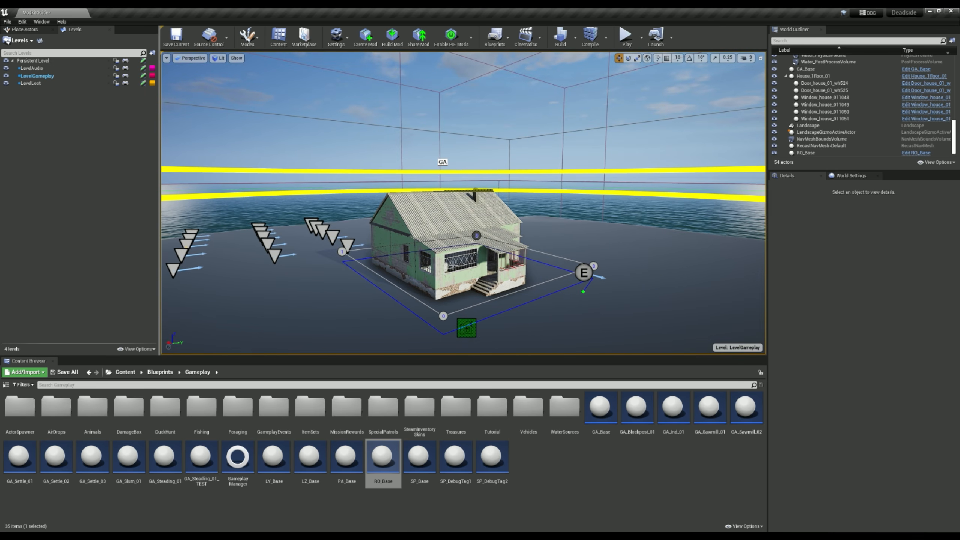
mouse_move(453, 255)
right_mouse_down()
mouse_move(450, 277)
mouse_move(454, 268)
right_mouse_up()
key("w")
left_click(455, 218)
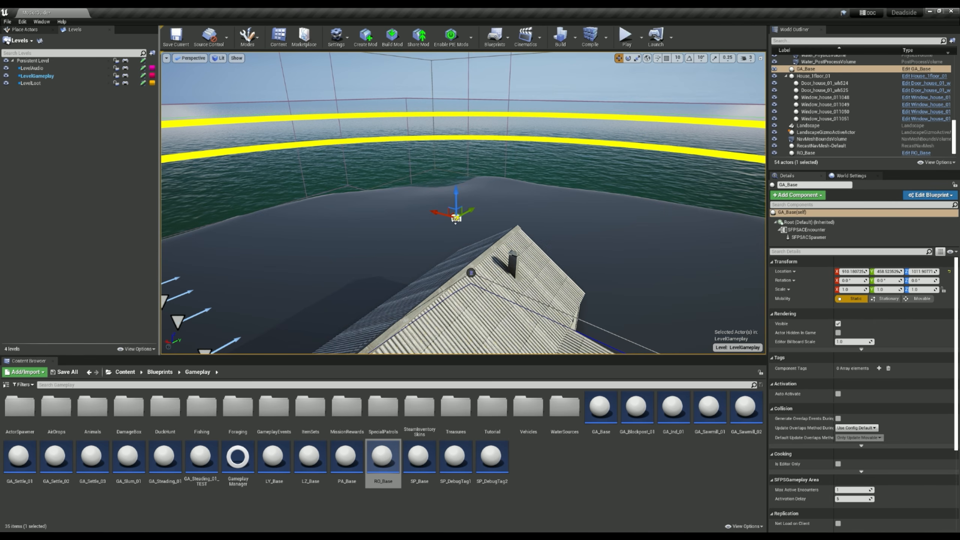
key("a")
right_click_drag(462, 227, 544, 238)
key("s")
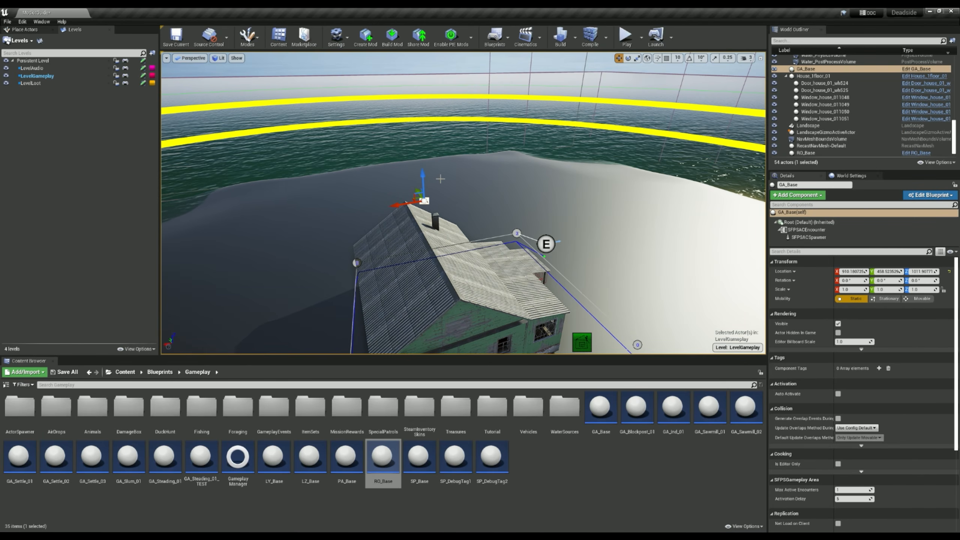
left_click(803, 196)
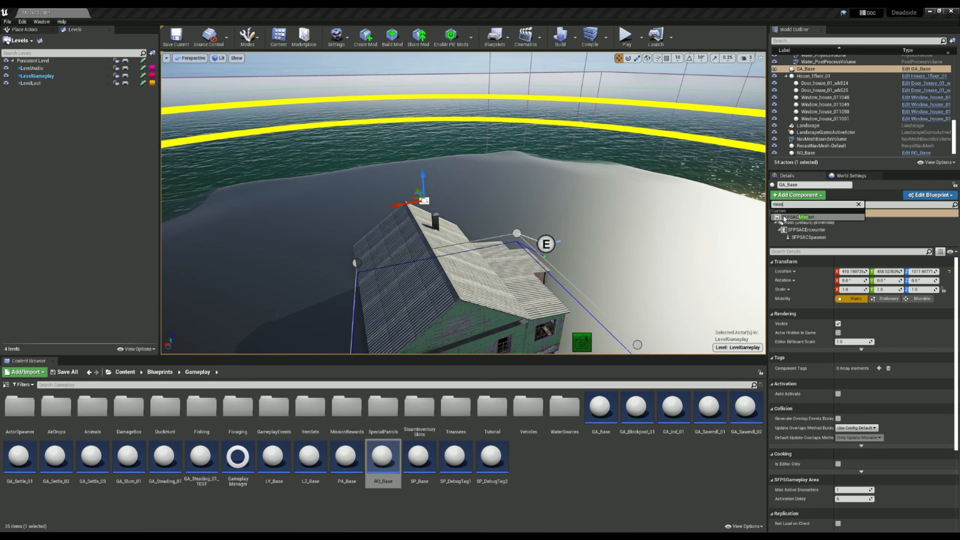
left_click(798, 217)
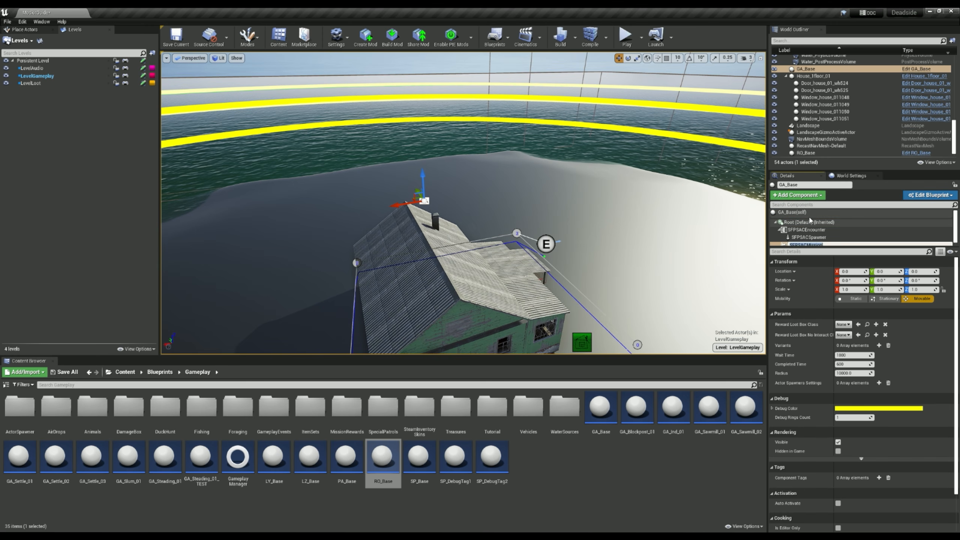
Set the SFPSACMission component's debug color to pink and its radius to about 7840.
right_click_drag(463, 203, 446, 272)
left_click(878, 408)
left_click(757, 387)
left_click(802, 510)
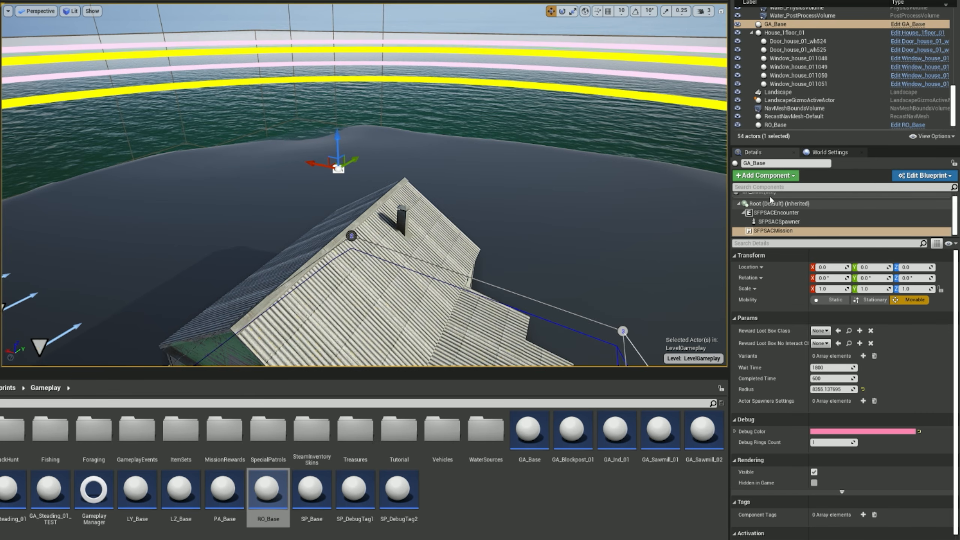
left_click(771, 212)
left_click(765, 232)
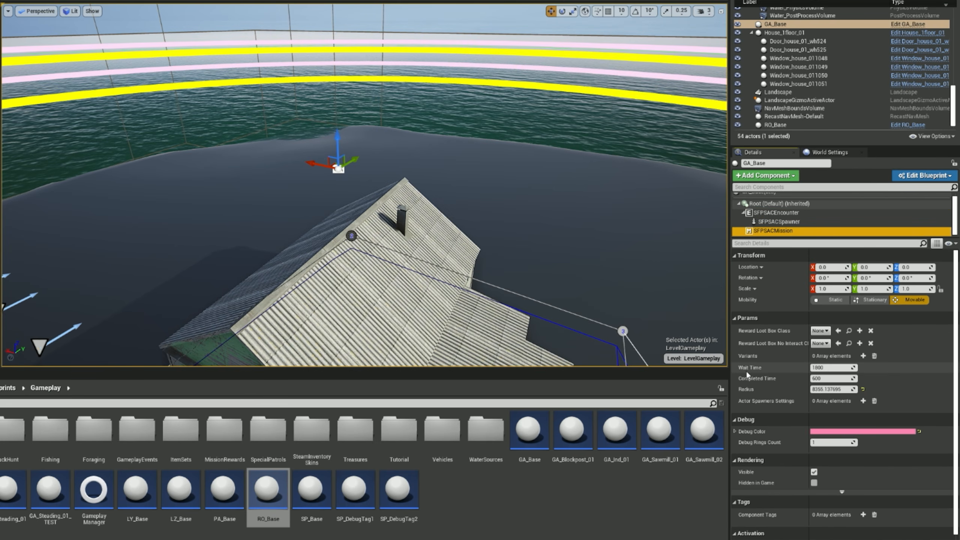
left_click_drag(832, 389, 812, 389)
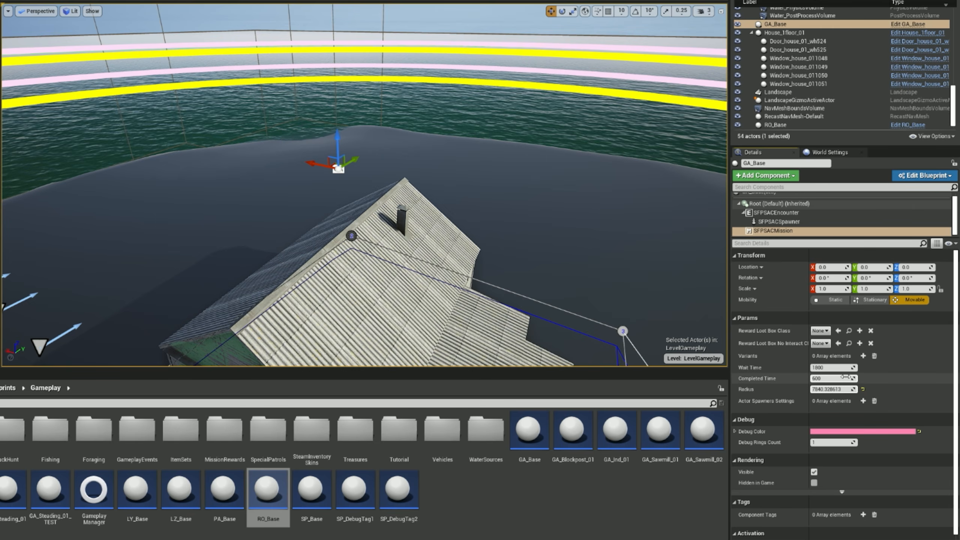
Add a first variant to the mission with Easy difficulty and assign MR_1Easy as its reward set.
left_click(863, 356)
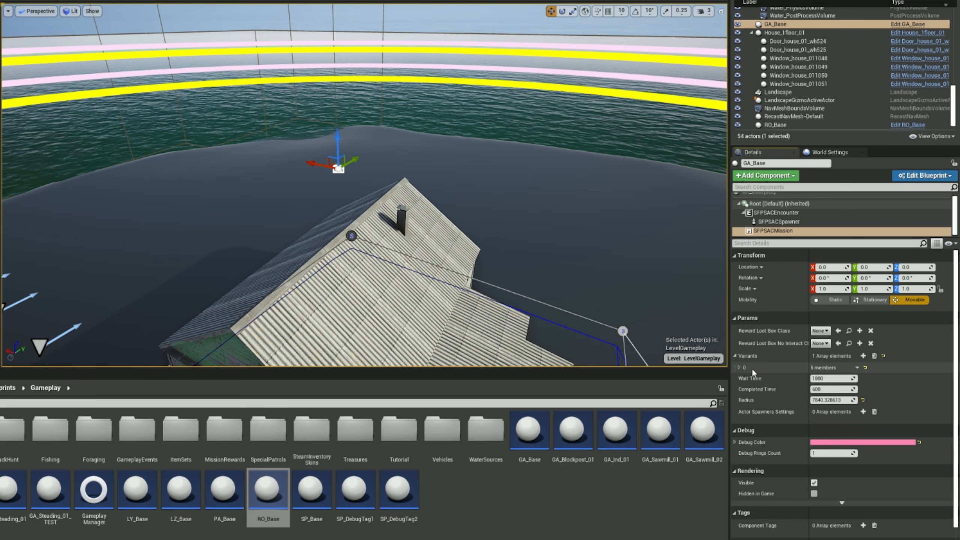
left_click(740, 368)
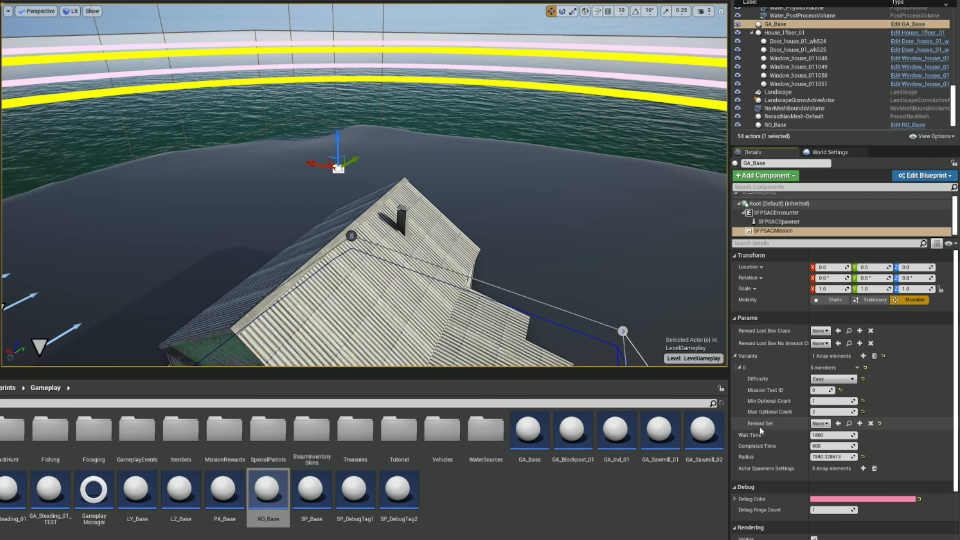
left_click(819, 423)
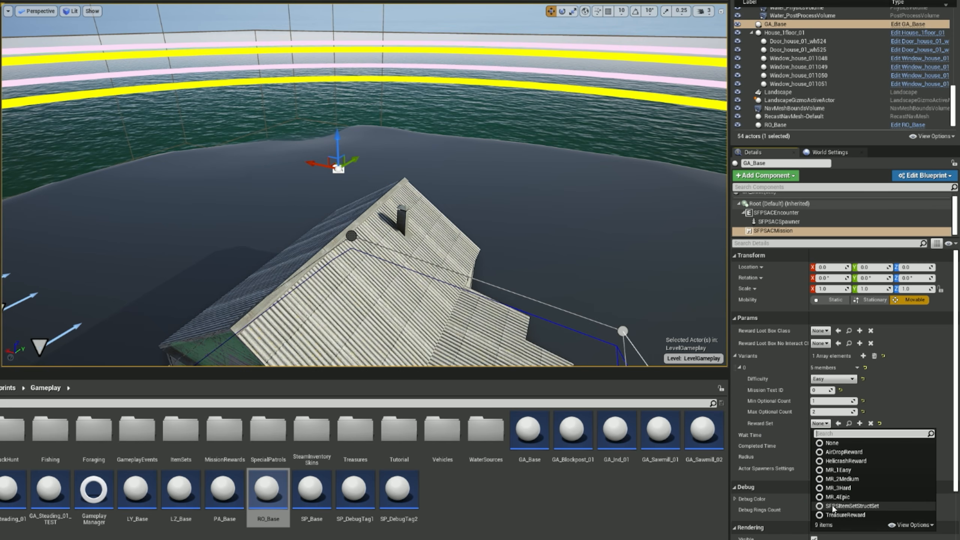
left_click(836, 469)
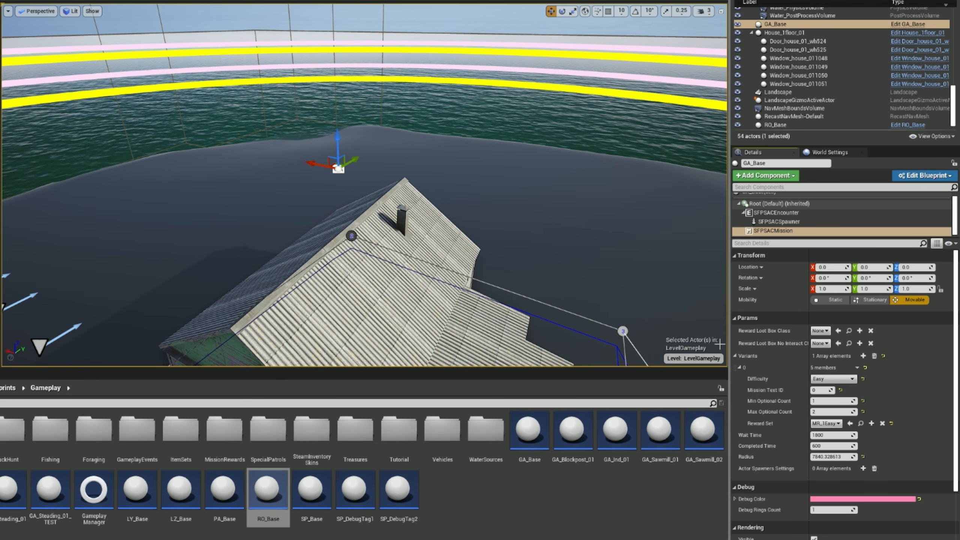
Add a second mission variant and set its difficulty to Medium.
left_click(863, 356)
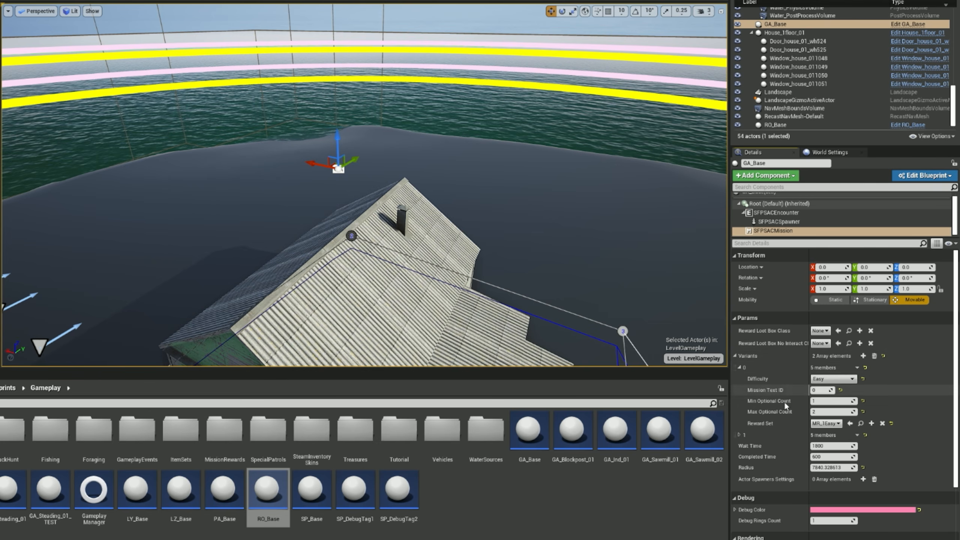
left_click(739, 435)
left_click(827, 447)
left_click(822, 460)
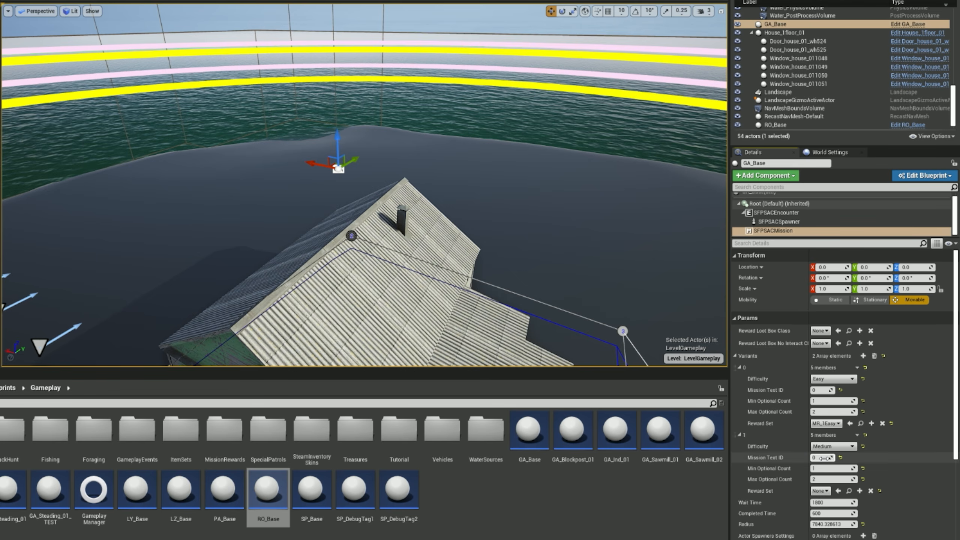
left_click(824, 446)
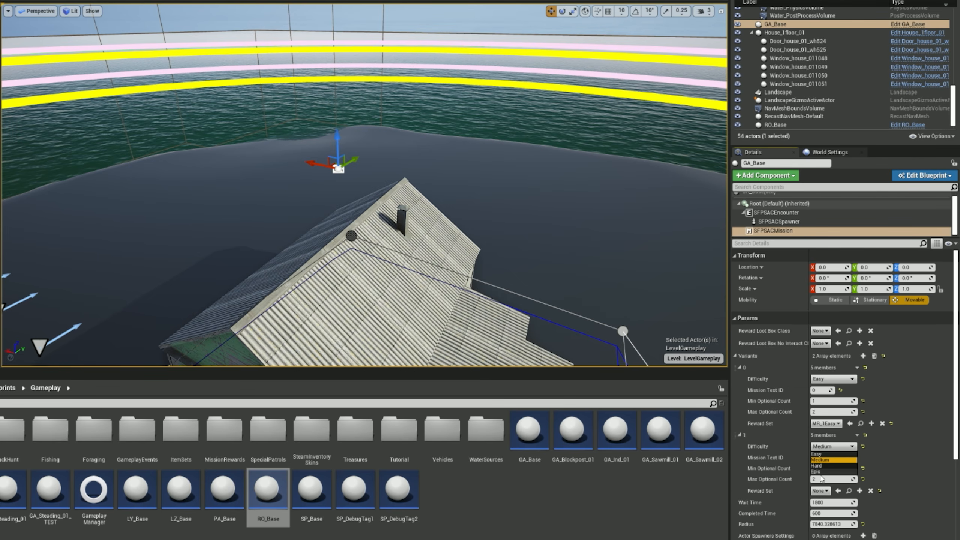
left_click(820, 460)
Add an SFPSACSpawner component under GA_Base's SFPSACMission component.
right_click_drag(613, 306, 597, 363)
left_click(375, 229)
right_click_drag(375, 230, 435, 192)
right_click_drag(369, 125, 381, 156)
right_click_drag(448, 286, 566, 280)
left_click(304, 58)
mouse_move(304, 58)
right_mouse_down()
mouse_move(375, 61)
mouse_move(283, 59)
mouse_move(283, 43)
right_mouse_up()
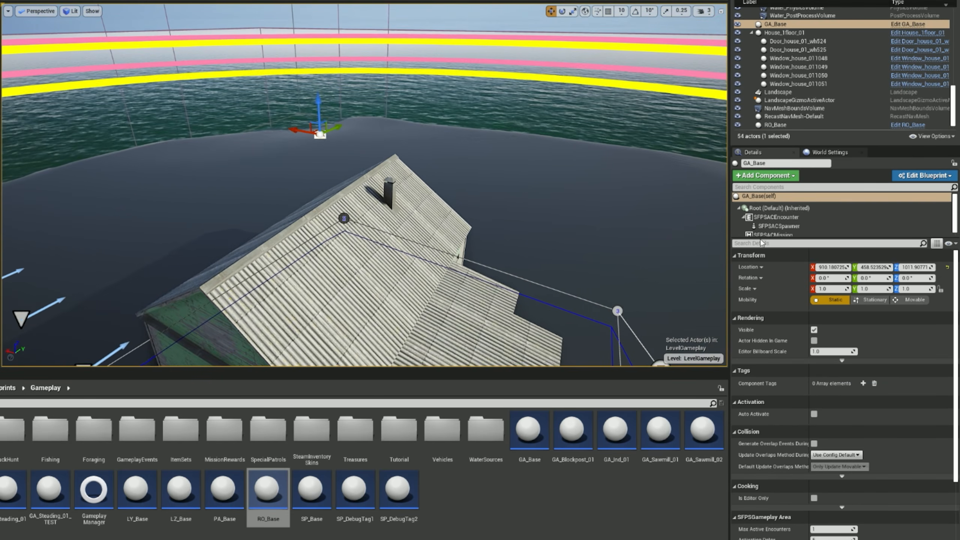
scroll(773, 225, "down", 1)
left_click(772, 231)
left_click(757, 176)
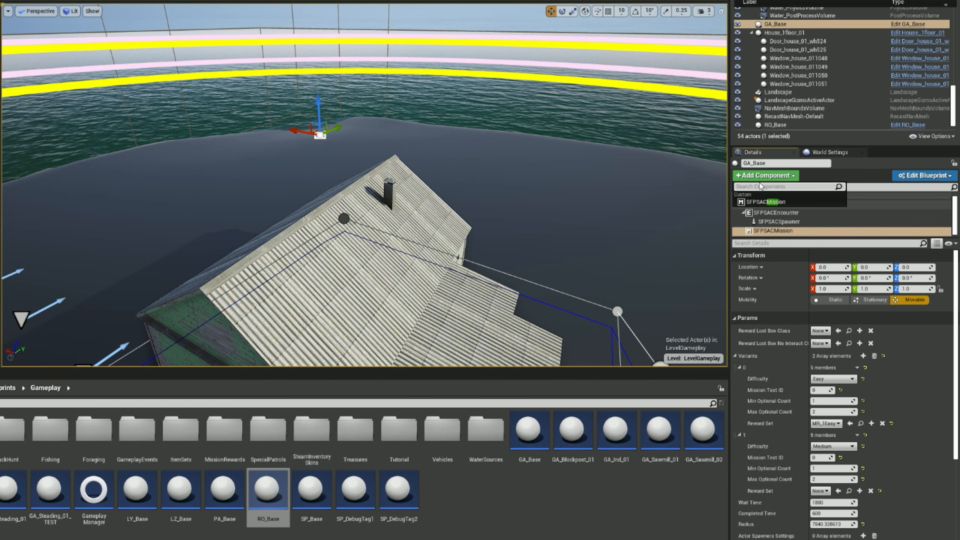
type("spawn")
left_click(760, 202)
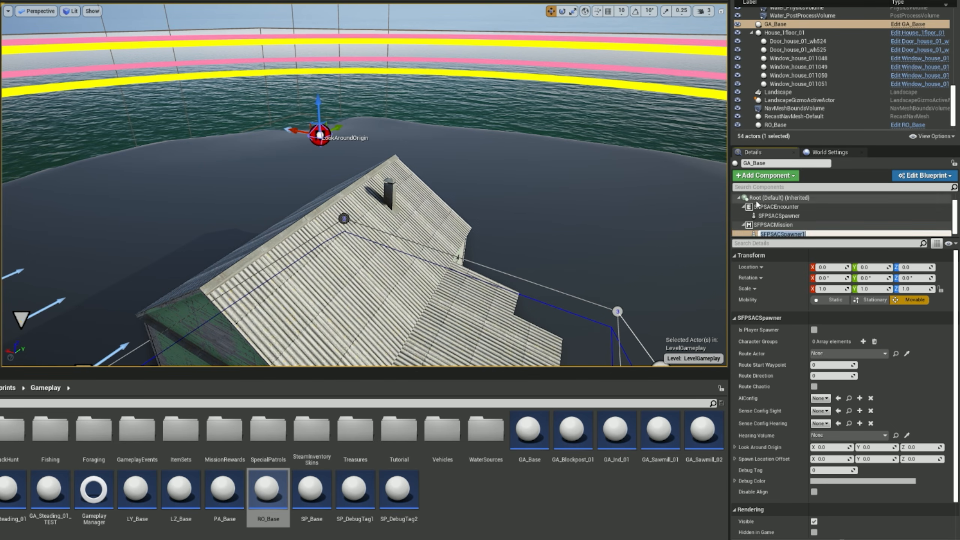
Move the mission spawner down to the ground in front of the house steps and clear the selection.
right_click_drag(557, 229, 338, 183)
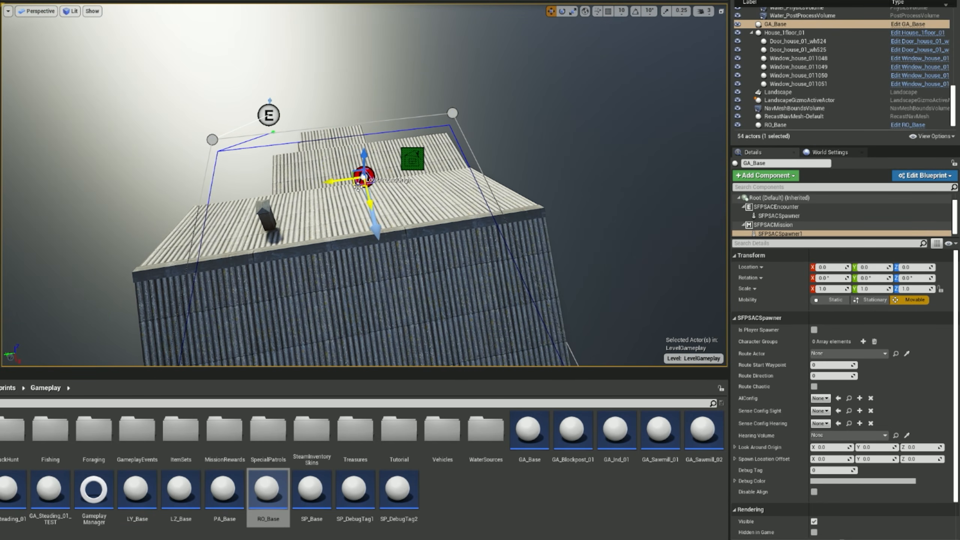
left_click_drag(382, 143, 384, 135)
right_click_drag(384, 136, 449, 173)
left_click_drag(409, 214, 328, 298)
right_click_drag(328, 298, 433, 236)
key("Escape")
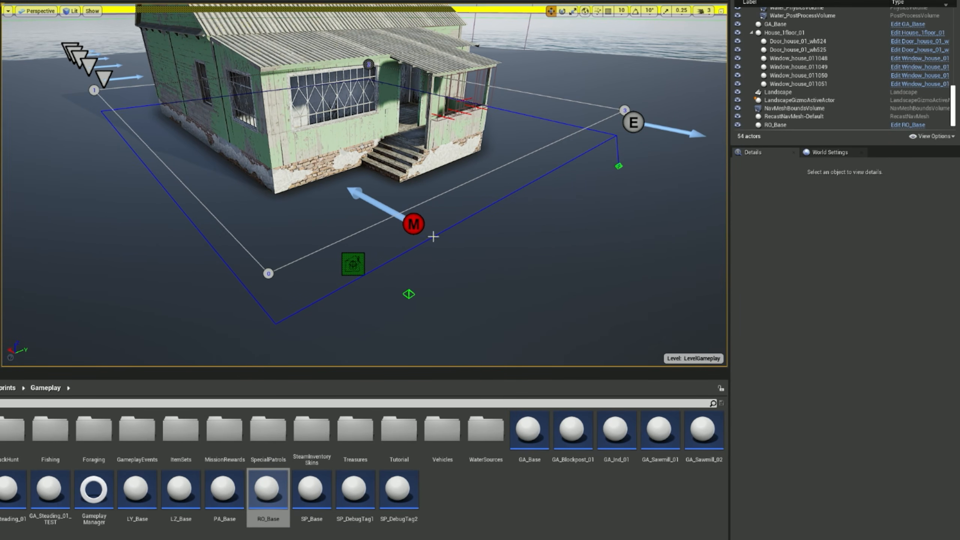
mouse_move(416, 271)
right_mouse_down()
mouse_move(446, 265)
mouse_move(476, 231)
mouse_move(434, 233)
mouse_move(416, 271)
right_mouse_up()
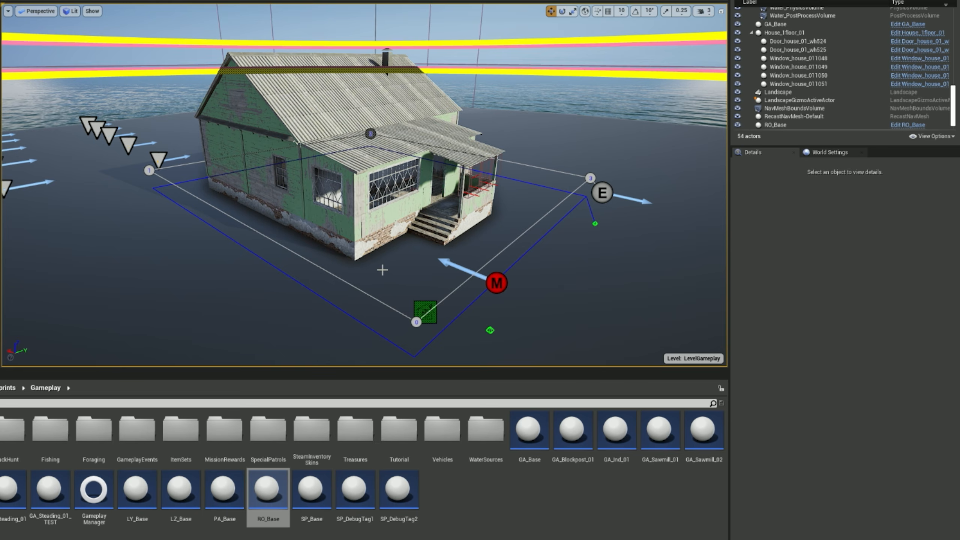
Add a Scene component under GA_Base's SFPSACMission component.
right_click_drag(382, 270, 347, 235)
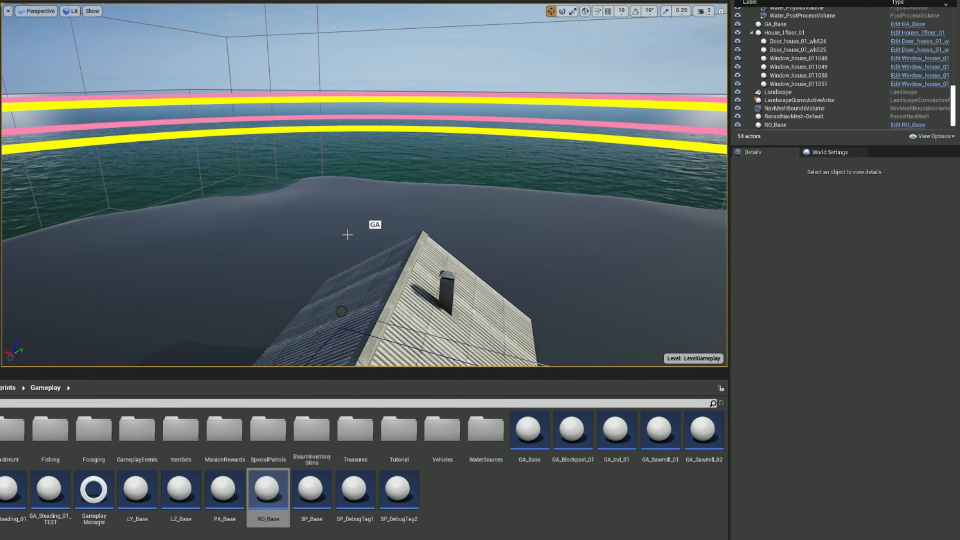
left_click(375, 224)
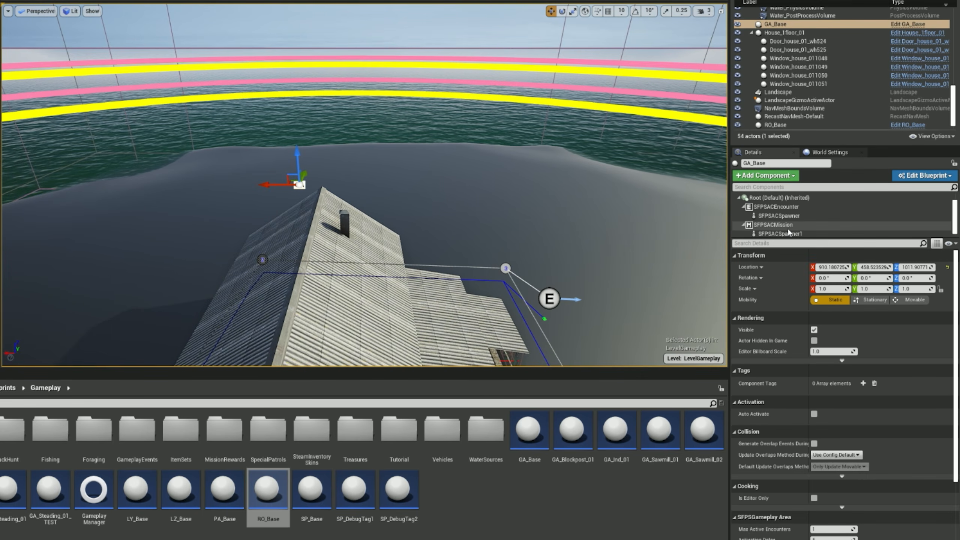
left_click(782, 225)
left_click(762, 186)
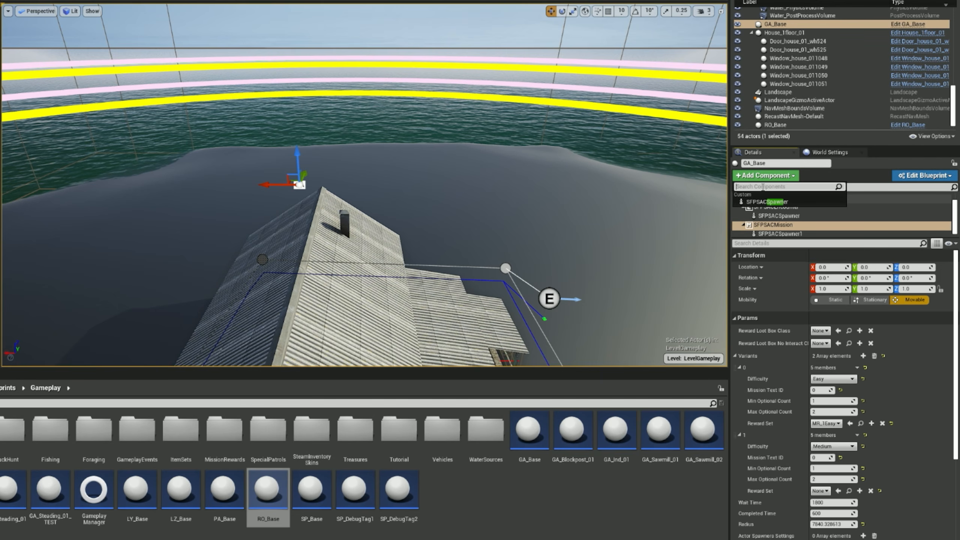
left_click(764, 211)
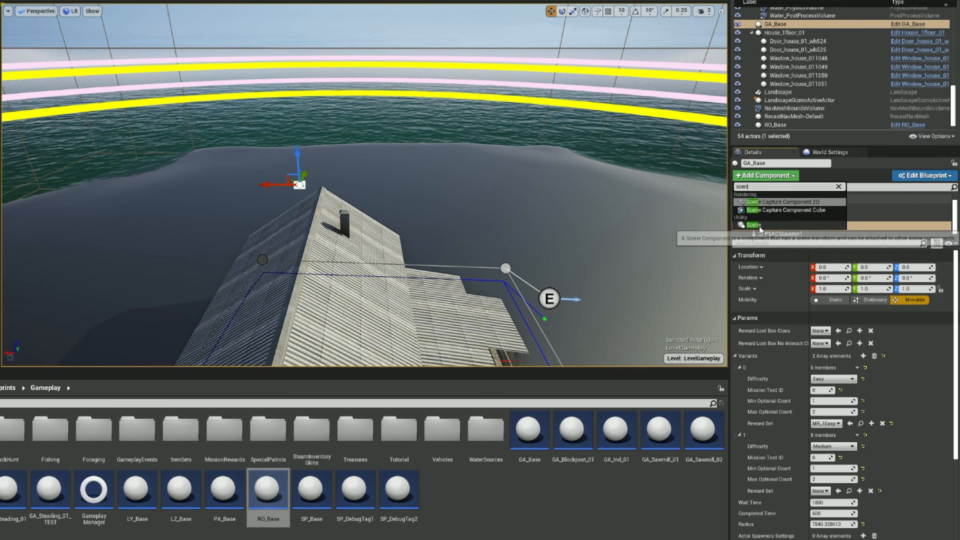
Move the Scene component to the ground beside the house's side wall, at about X -279, Y -727, Z -904.
right_click_drag(544, 222, 631, 258)
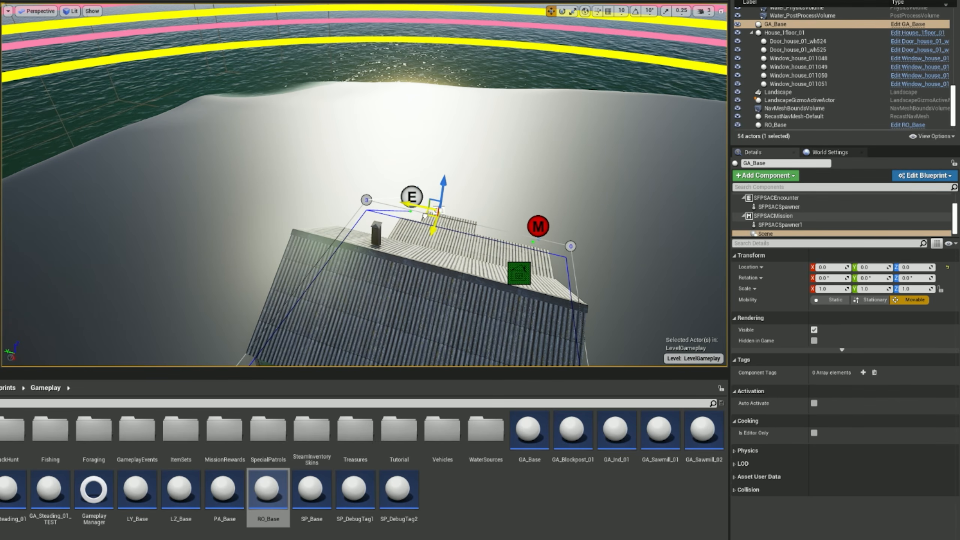
left_click_drag(428, 214, 623, 212)
right_click_drag(624, 212, 589, 223)
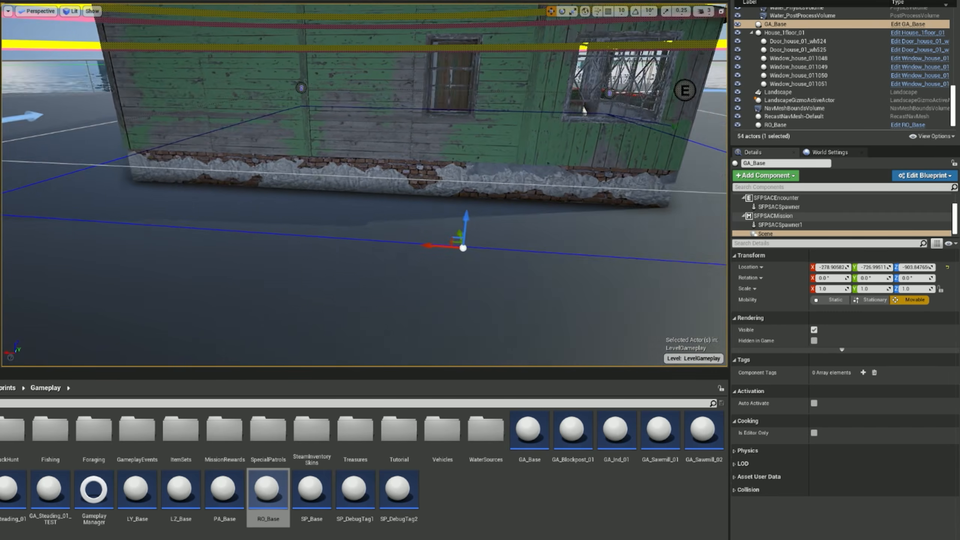
right_click_drag(364, 185, 635, 272)
key("w")
key("s")
key("w")
key("w")
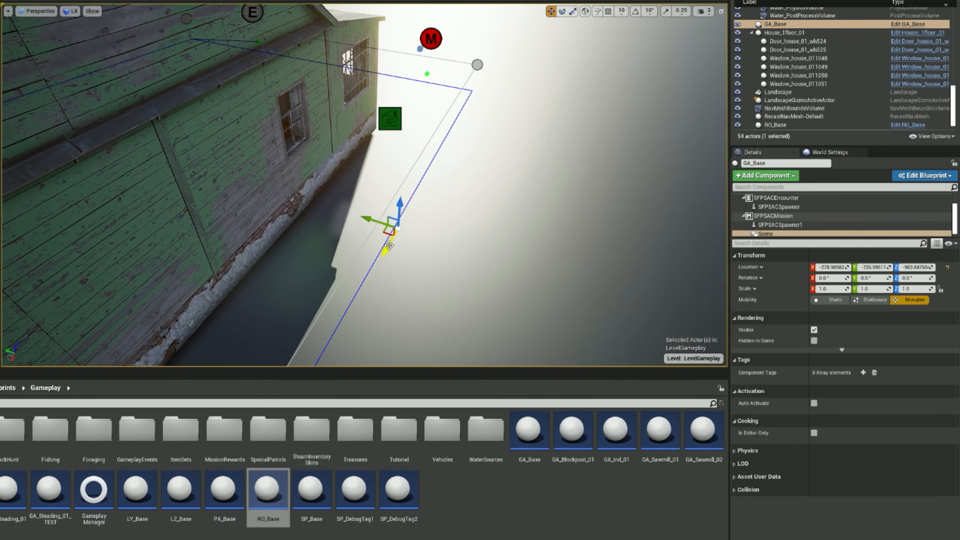
key("d")
mouse_move(454, 282)
right_mouse_down()
mouse_move(340, 257)
mouse_move(451, 281)
right_mouse_up()
key("w")
key("a")
key("e")
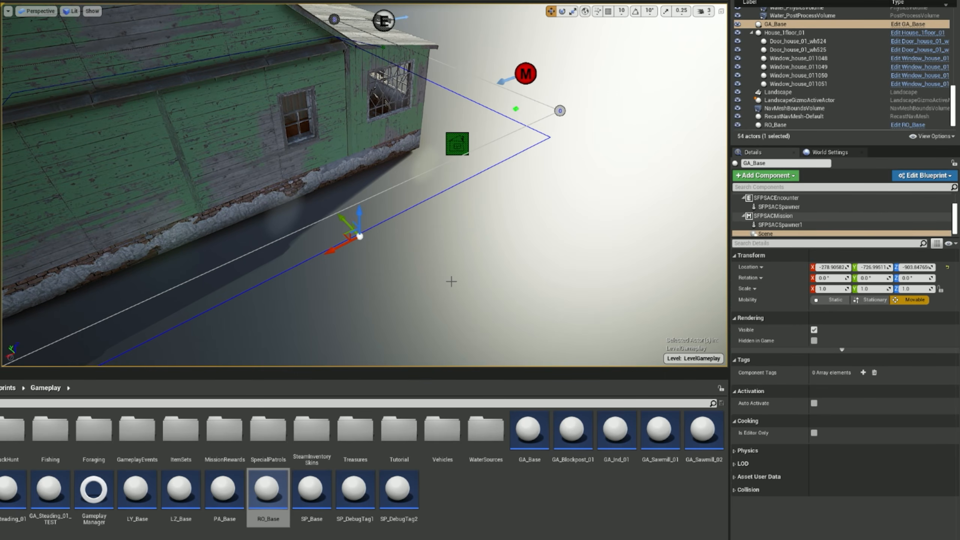
Shift the Scene component farther from the wall, outside the patrol route, to about Y -1008.
right_click_drag(451, 281, 315, 200)
right_click_drag(384, 231, 345, 236)
key("d")
key("s")
right_click_drag(437, 273, 264, 268)
key("d")
key("w")
right_click_drag(378, 242, 291, 236)
key("s")
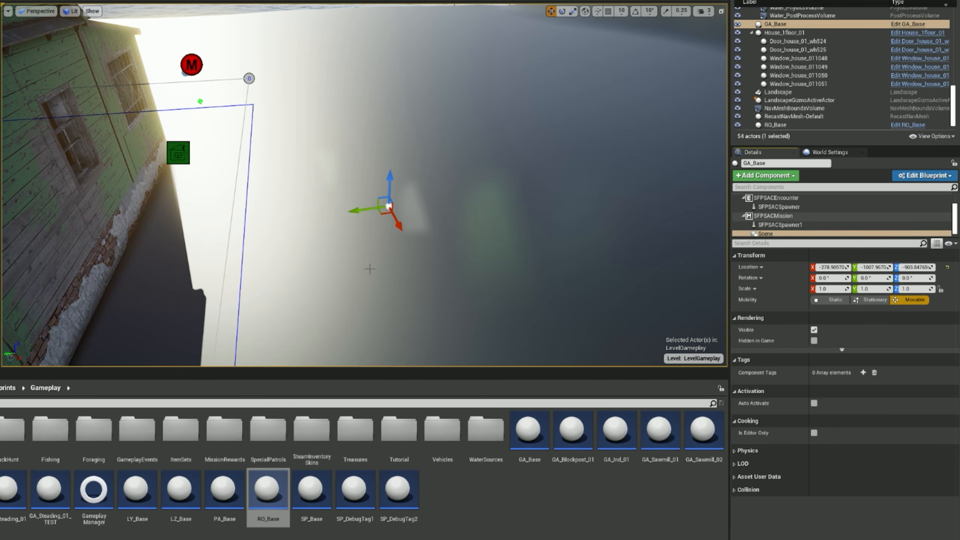
Give the Scene component the component tag RewardPoint and clear the selection.
left_click(862, 372)
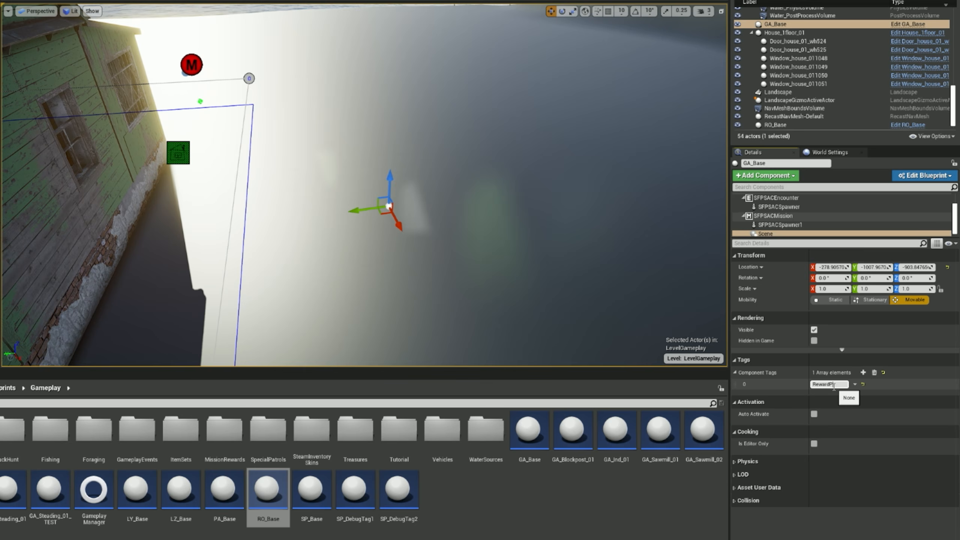
key("Return")
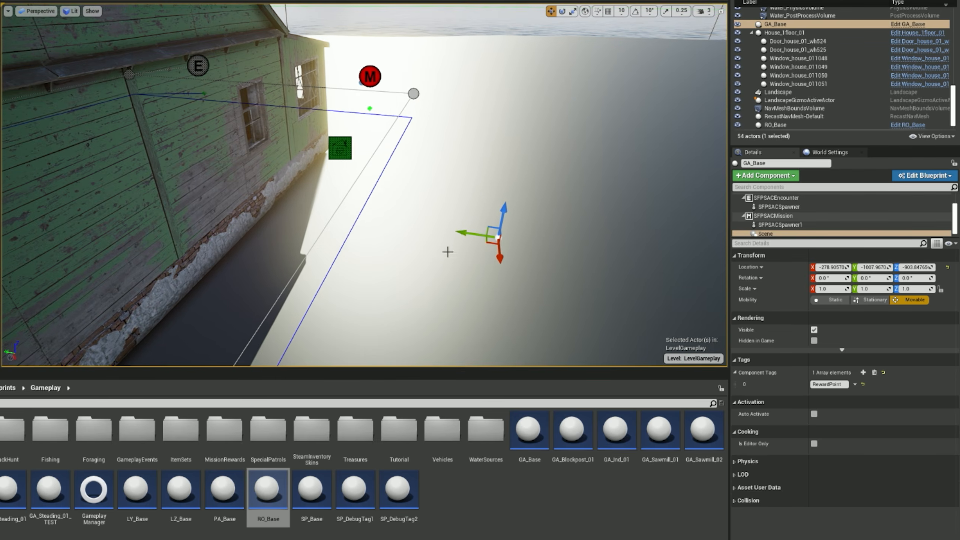
right_click_drag(448, 251, 316, 189)
right_click_drag(325, 227, 416, 214)
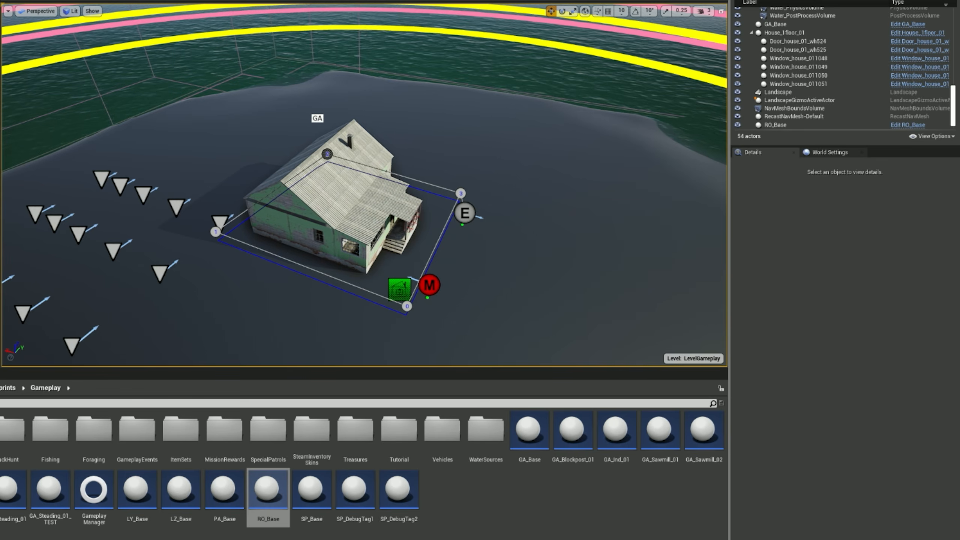
right_click_drag(504, 277, 429, 269)
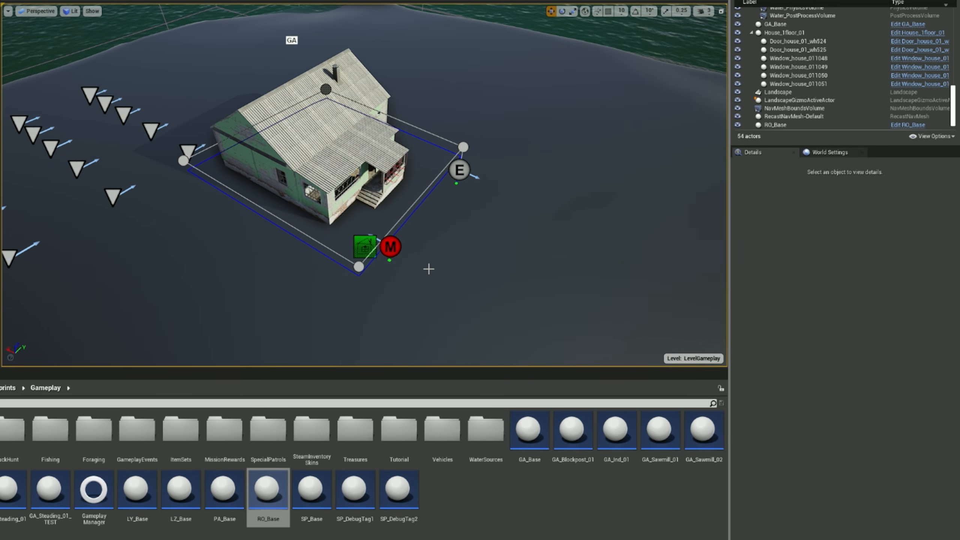
Set the Reward Loot Box Class of GA_Base's SFPSACMission component to LootBox_Mission_01 and clear the selection.
left_click(390, 259)
key("f")
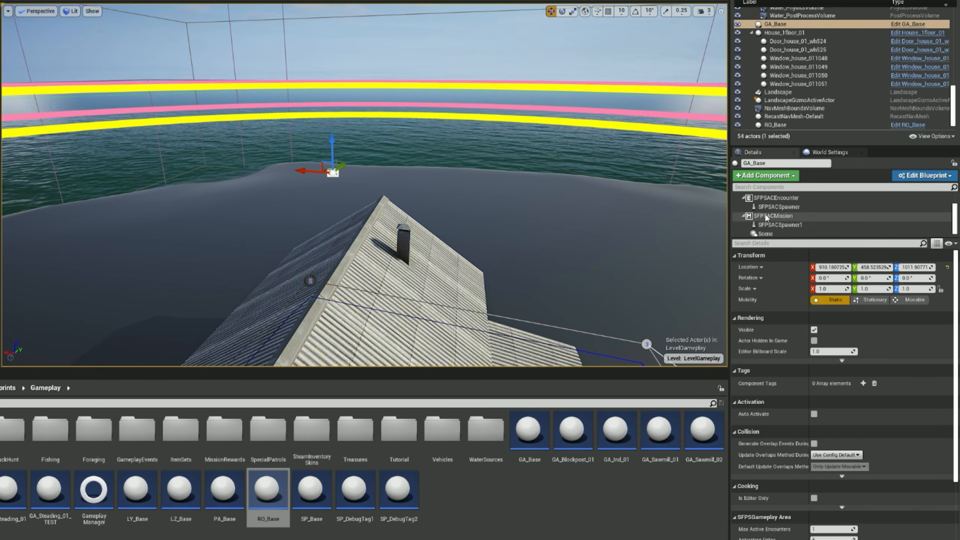
left_click(765, 217)
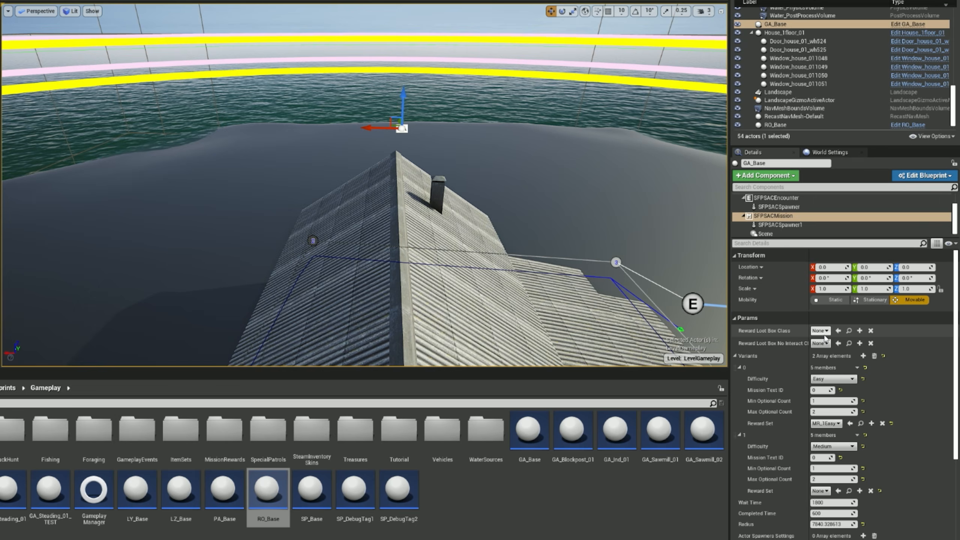
left_click(821, 331)
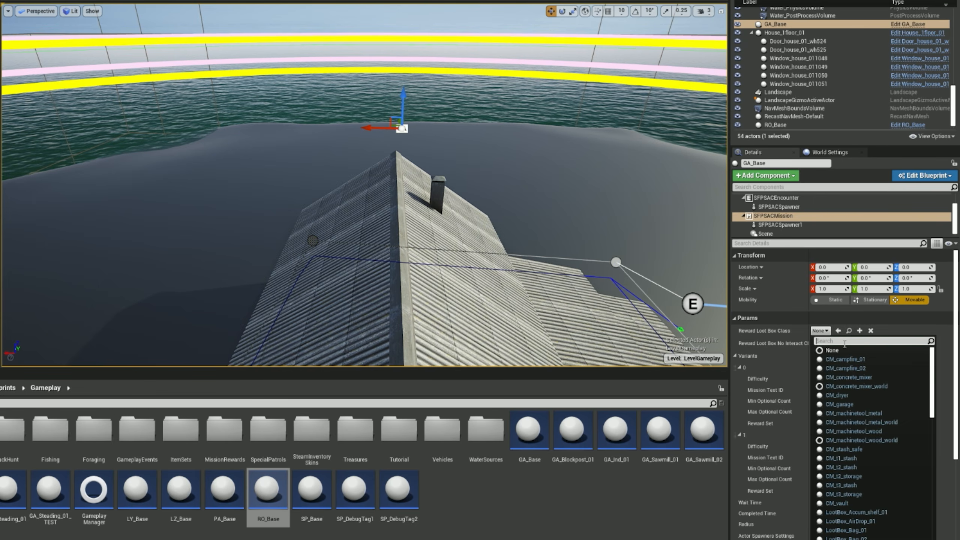
type("miss")
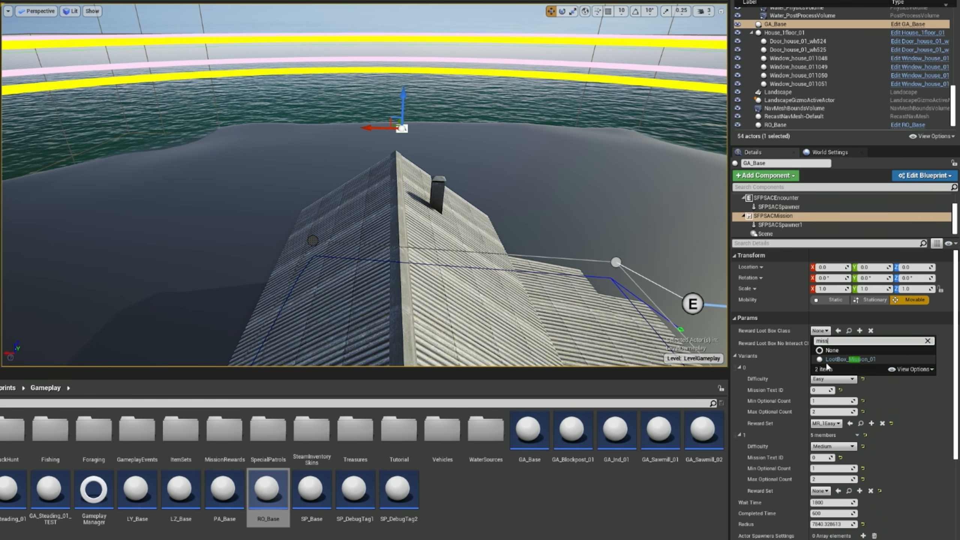
left_click(867, 360)
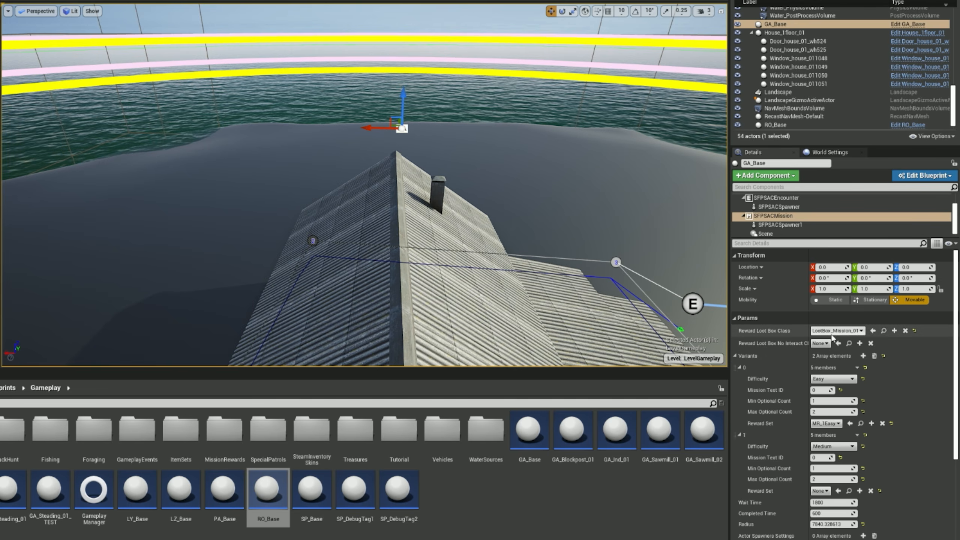
right_click_drag(435, 251, 515, 311)
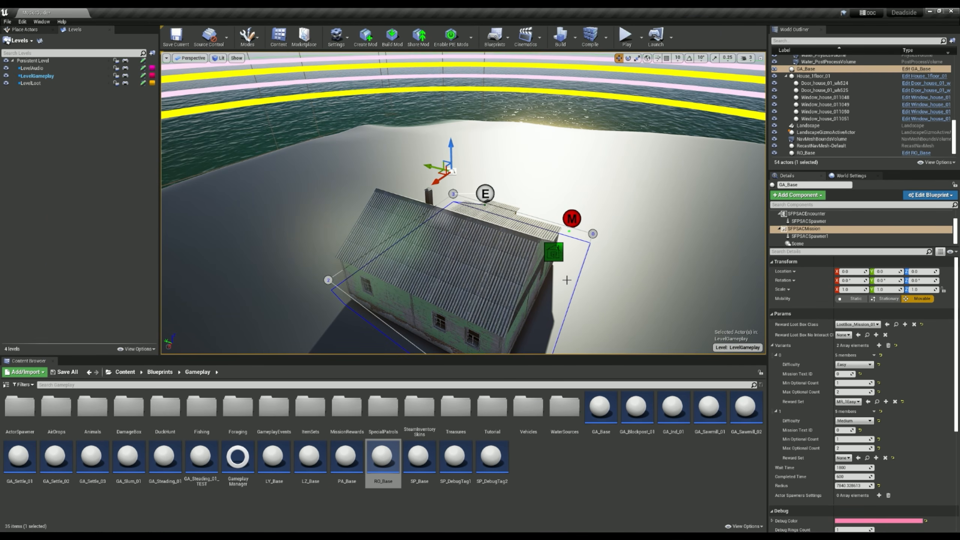
mouse_move(567, 280)
right_mouse_down()
mouse_move(560, 261)
mouse_move(521, 325)
mouse_move(549, 287)
right_mouse_up()
key("Escape")
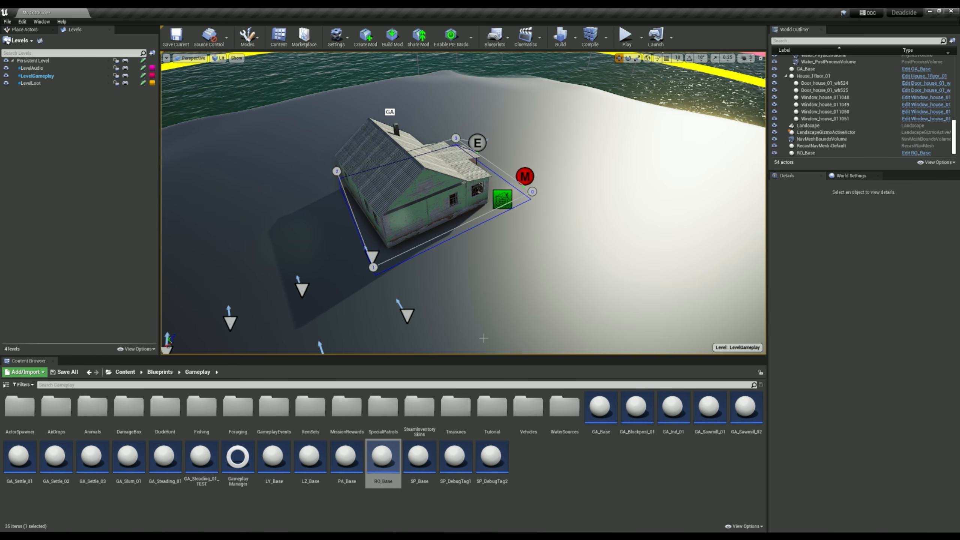
Place a PA_Base patrol on the open ground near the house and move it to about X -1623, Y -2065, Z 200.
left_click(593, 466)
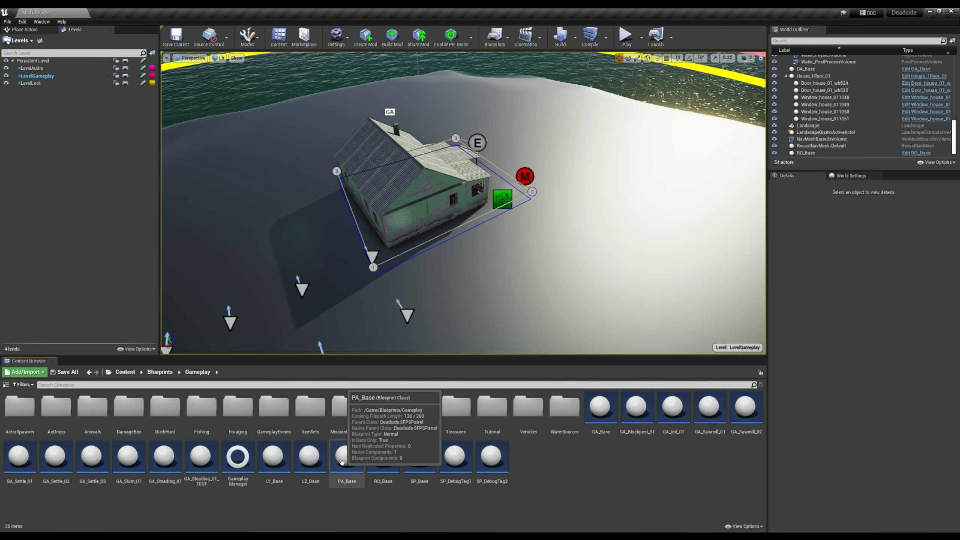
left_click_drag(343, 462, 572, 297)
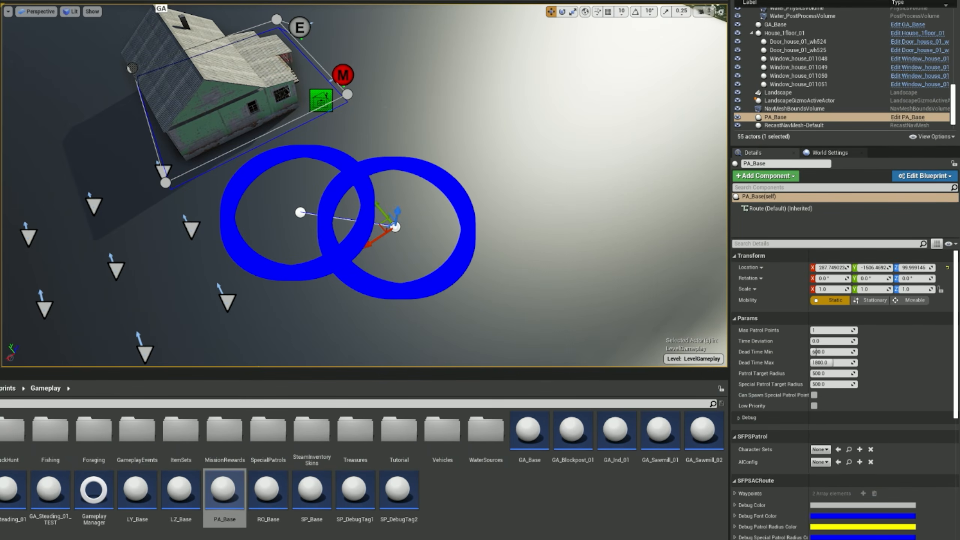
left_click_drag(383, 223, 605, 161)
right_click_drag(605, 161, 292, 205)
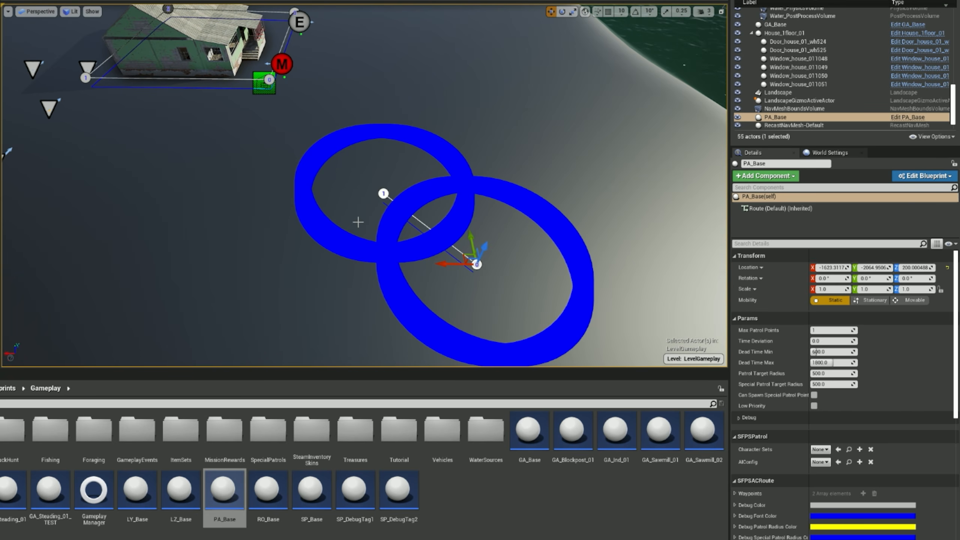
Move the PA_Base route's second waypoint away from the first so that their radius circles no longer overlap.
left_click(383, 193)
right_click_drag(383, 193, 383, 221)
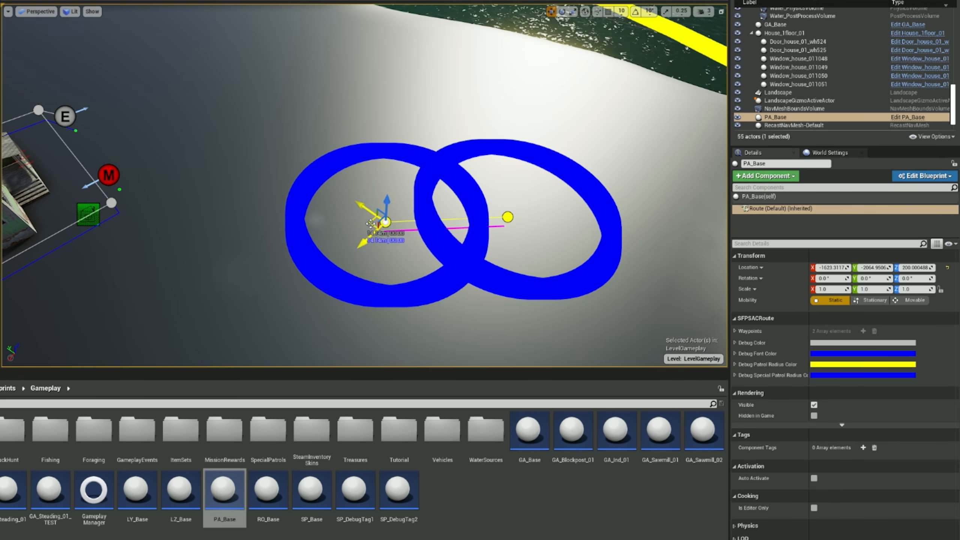
left_click_drag(372, 222, 260, 108)
right_click_drag(463, 217, 378, 248)
right_click_drag(344, 96, 308, 148)
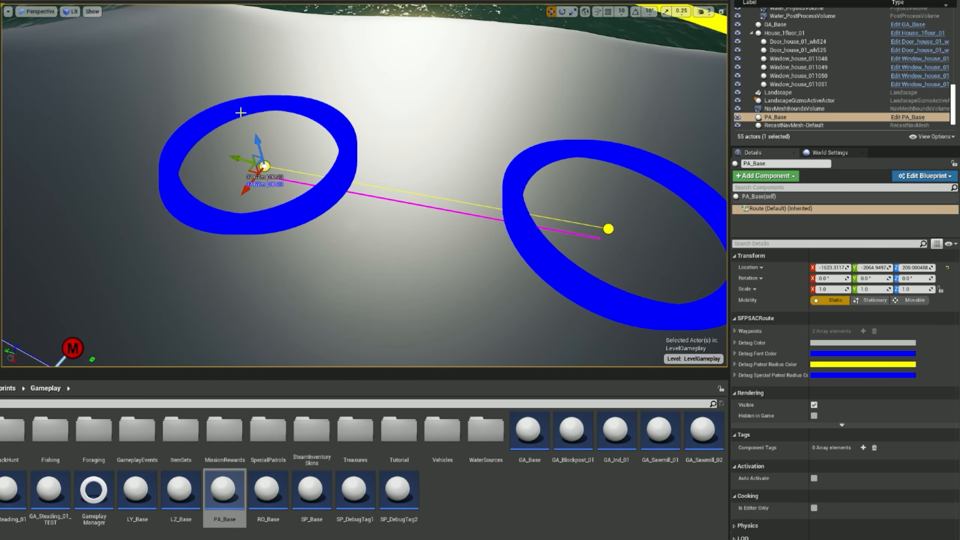
Extend the PA_Base route by moving its second waypoint past the house's entrance side to the far part of the island.
right_click_drag(344, 209, 601, 229)
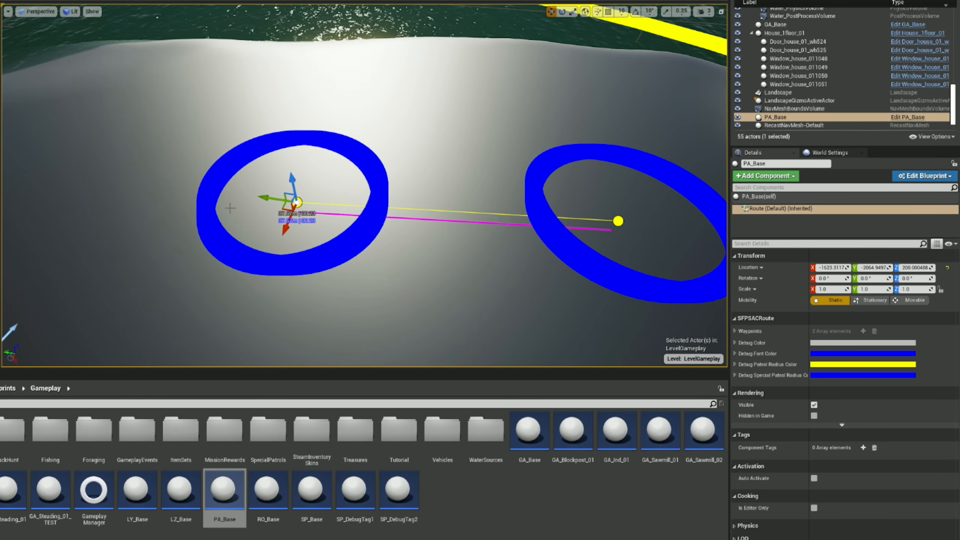
right_click_drag(230, 208, 429, 227)
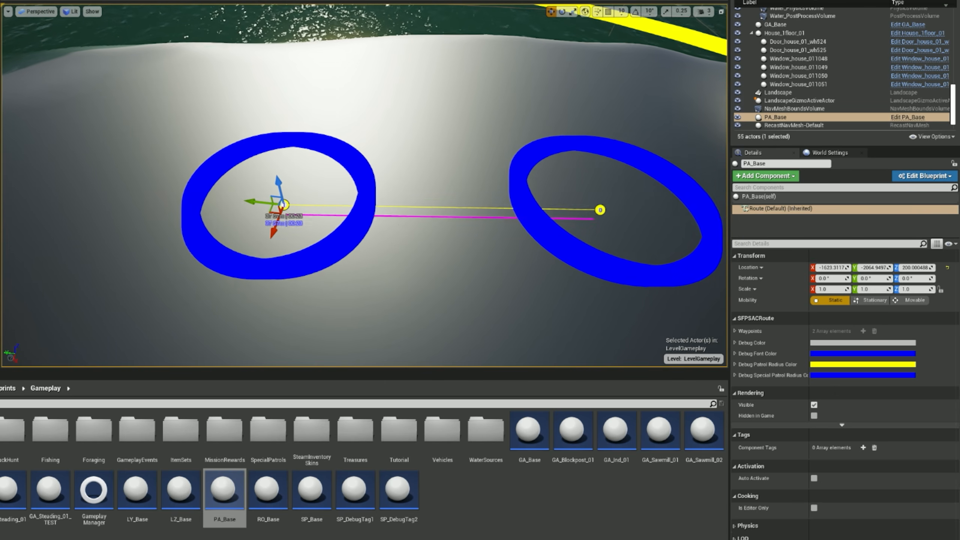
scroll(398, 225, "up", 1)
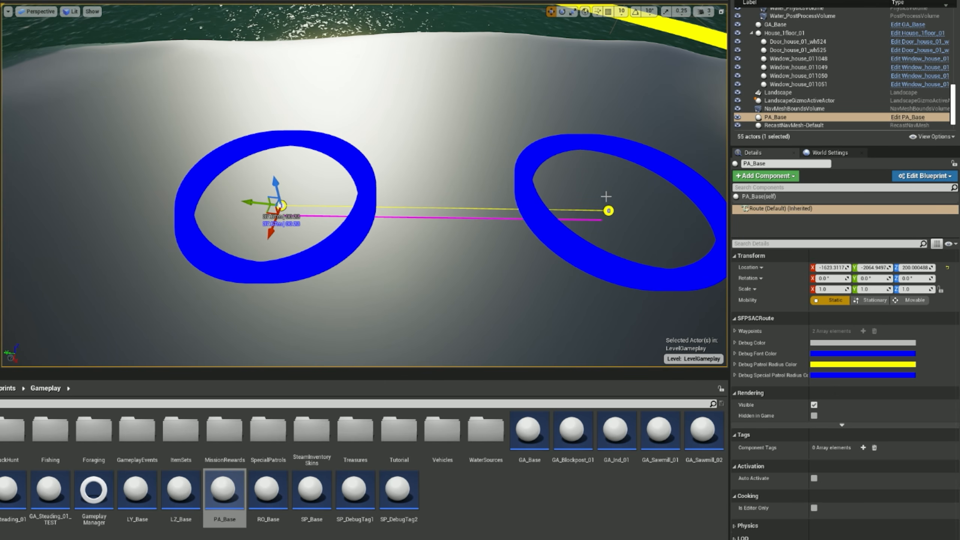
right_click_drag(351, 204, 355, 150)
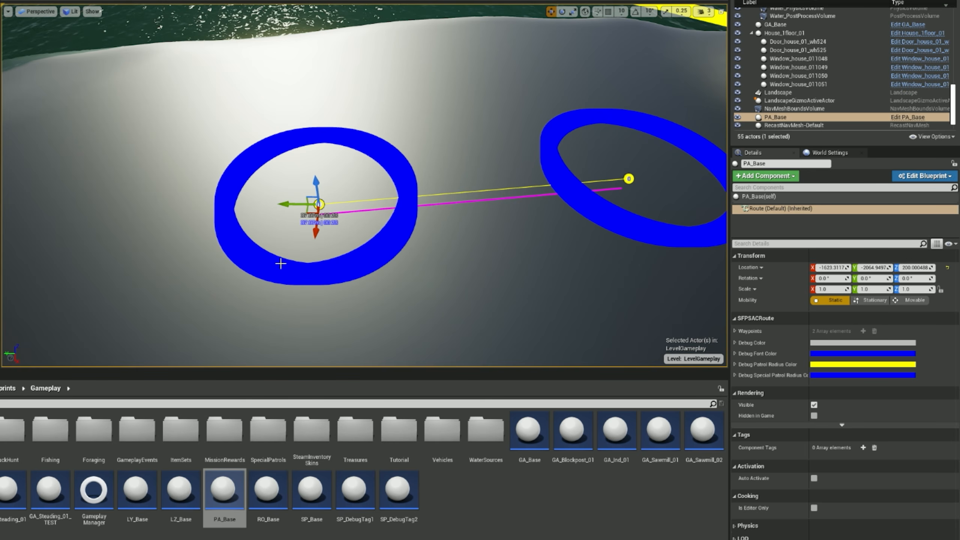
right_click_drag(281, 264, 298, 198)
left_click_drag(371, 192, 88, 215)
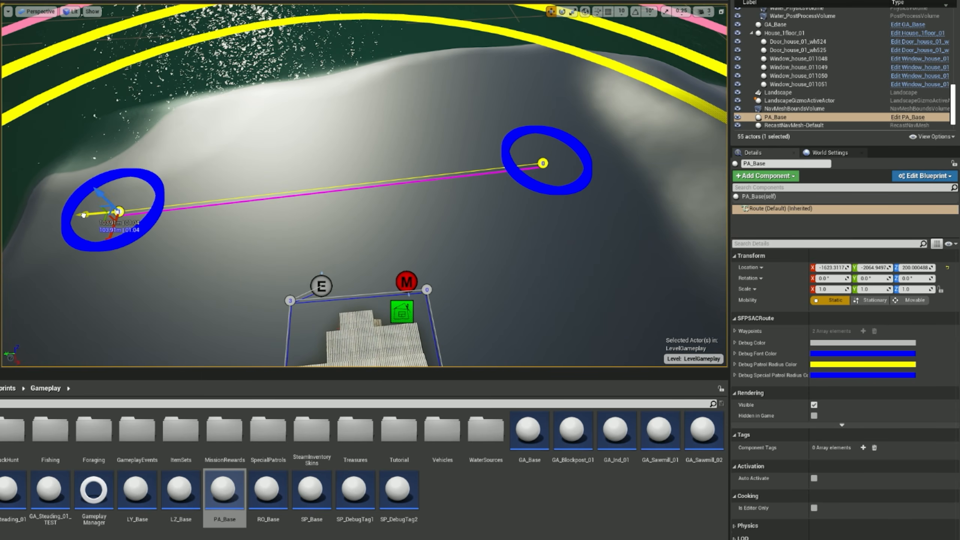
right_click_drag(234, 232, 276, 189)
key("w")
key("a")
key("s")
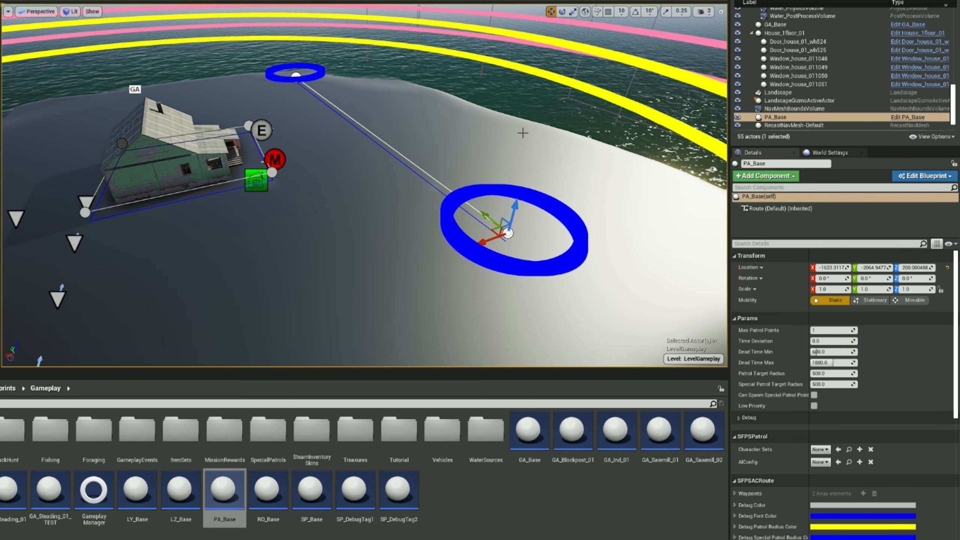
Set the PA_Base patrol's Time Deviation to 0.
key("w")
right_click_drag(558, 223, 706, 309)
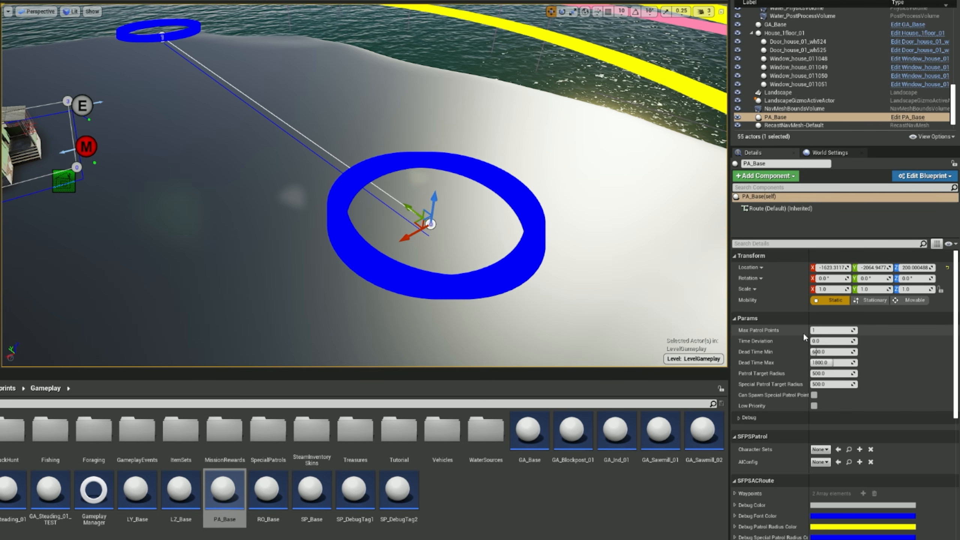
key("w")
right_click_drag(496, 295, 471, 250)
key("s")
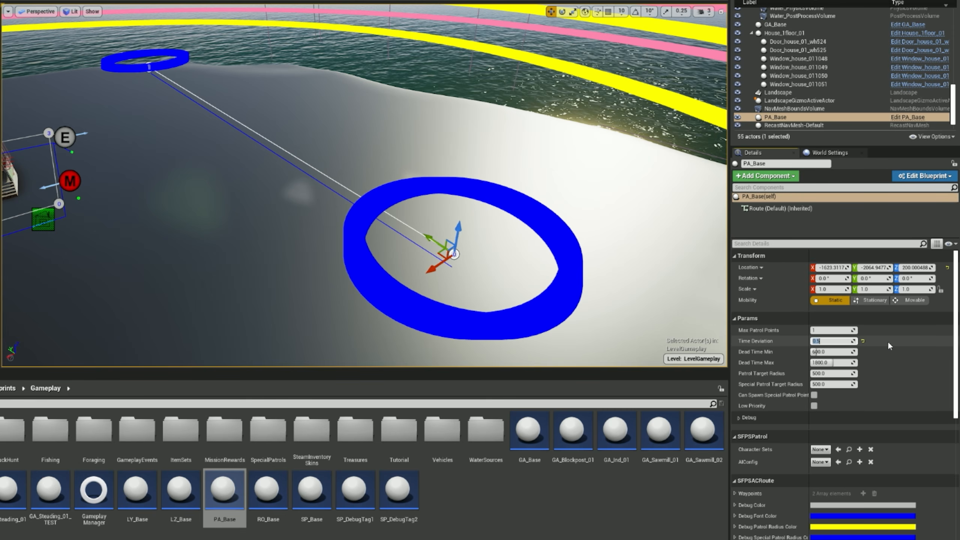
type("0")
key("Return")
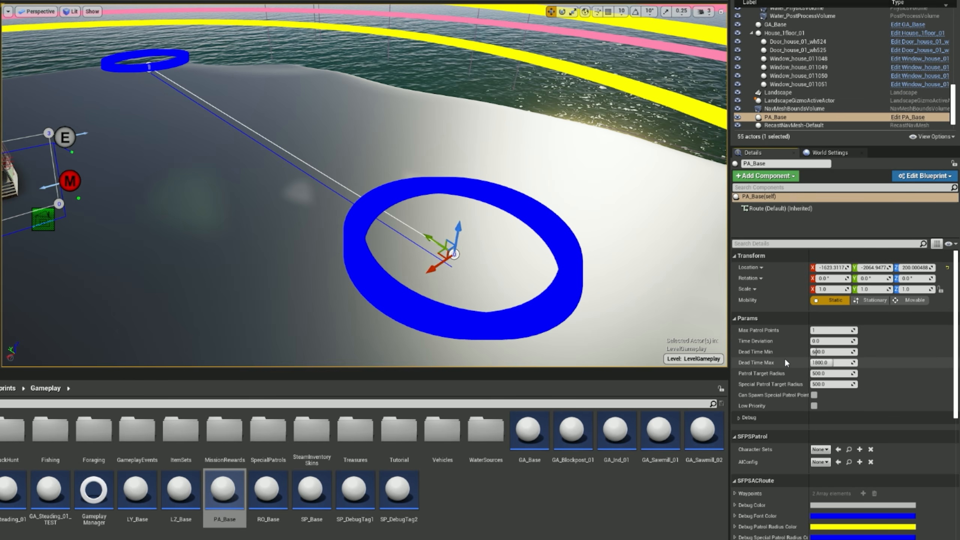
Increase PA_Base's Patrol Target Radius to about 866 and its Special Patrol Target Radius to about 1122.
left_click_drag(831, 373, 872, 373)
left_click_drag(812, 385, 861, 384)
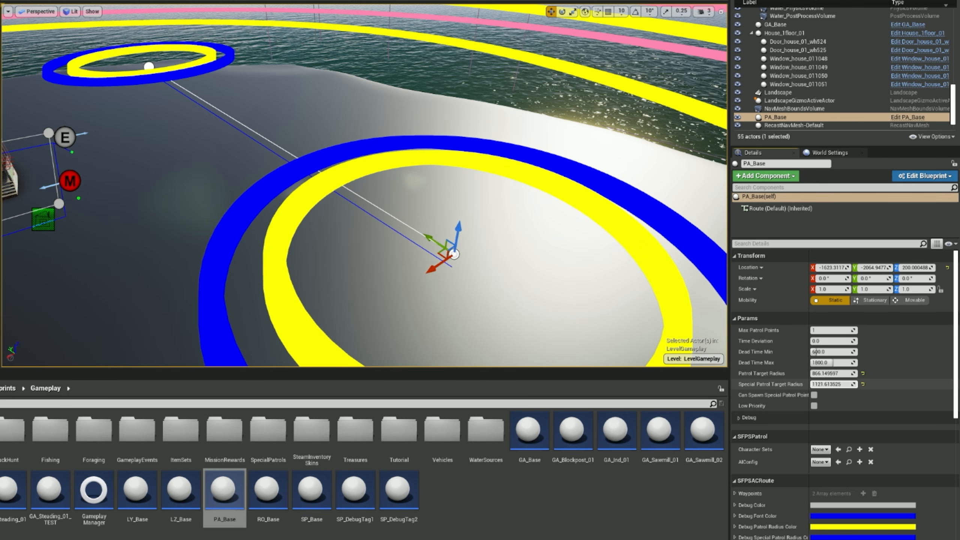
right_click_drag(643, 302, 614, 315)
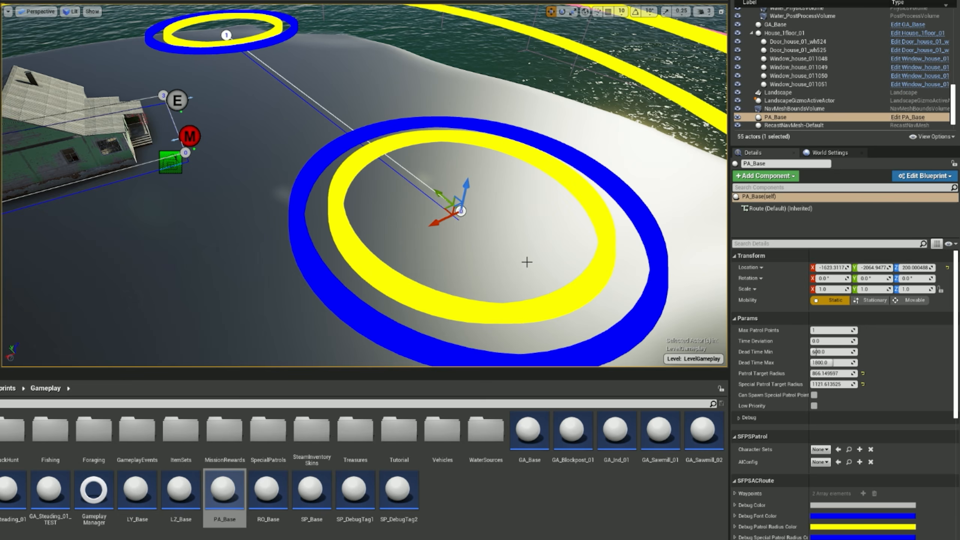
right_click_drag(559, 262, 525, 266)
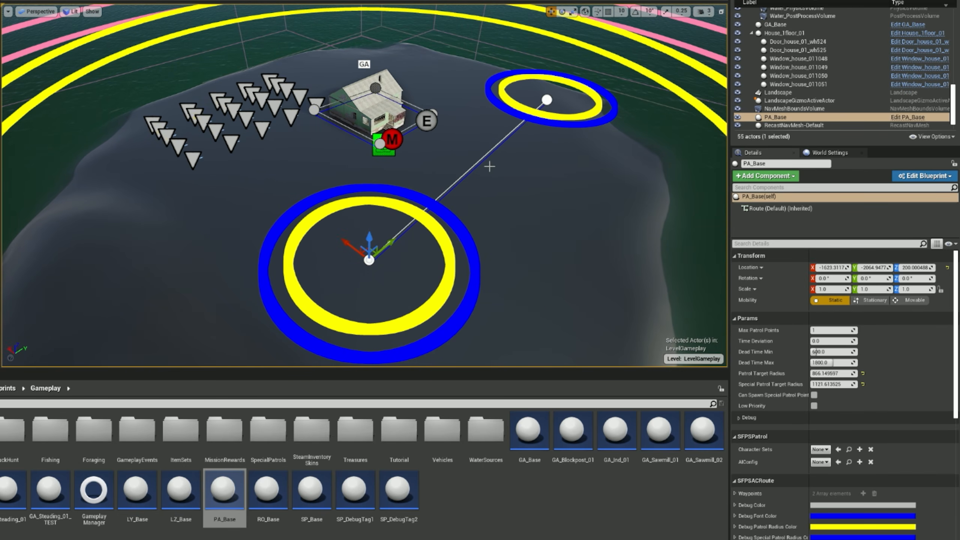
Enable Can Spawn Special Patrol Points for the PA_Base patrol.
right_click_drag(489, 167, 537, 123)
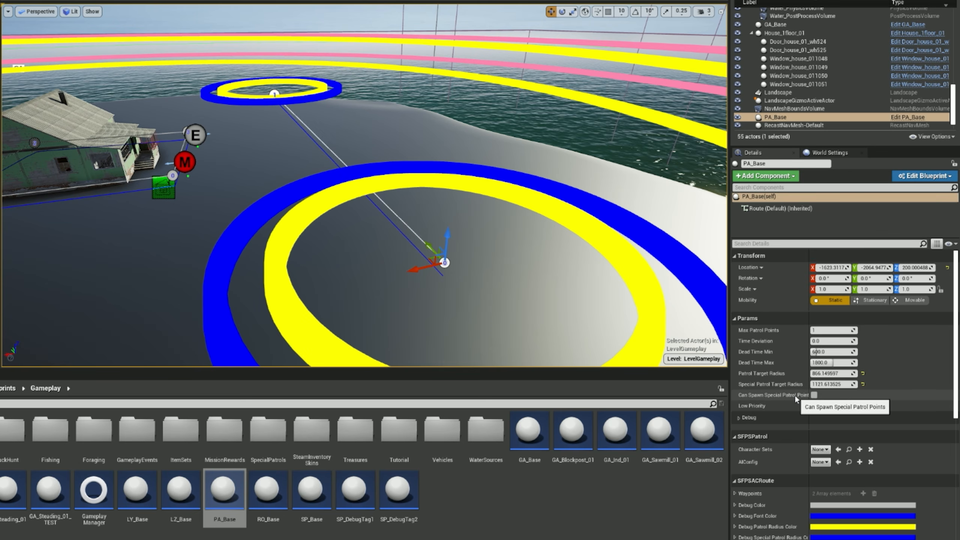
left_click(813, 395)
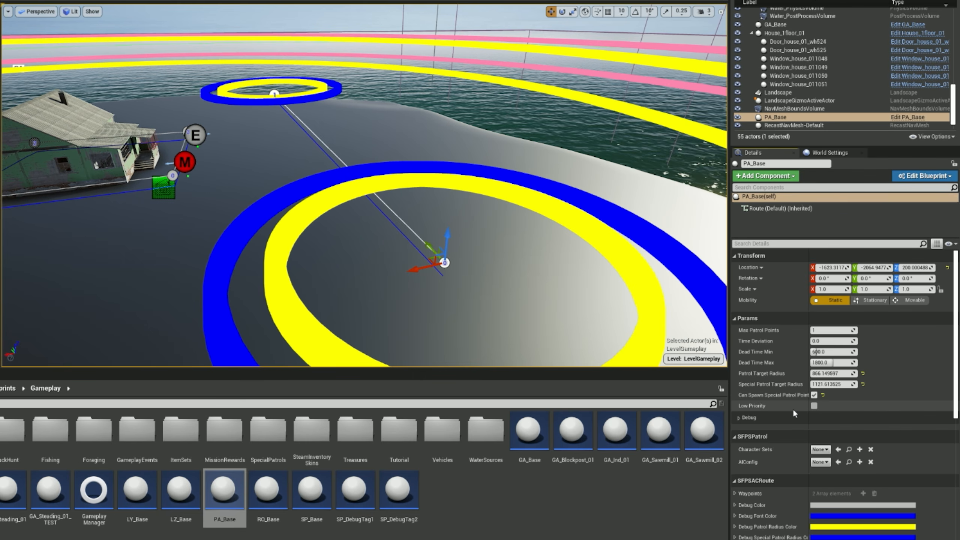
mouse_move(518, 249)
right_mouse_down()
mouse_move(493, 235)
mouse_move(529, 247)
right_mouse_up()
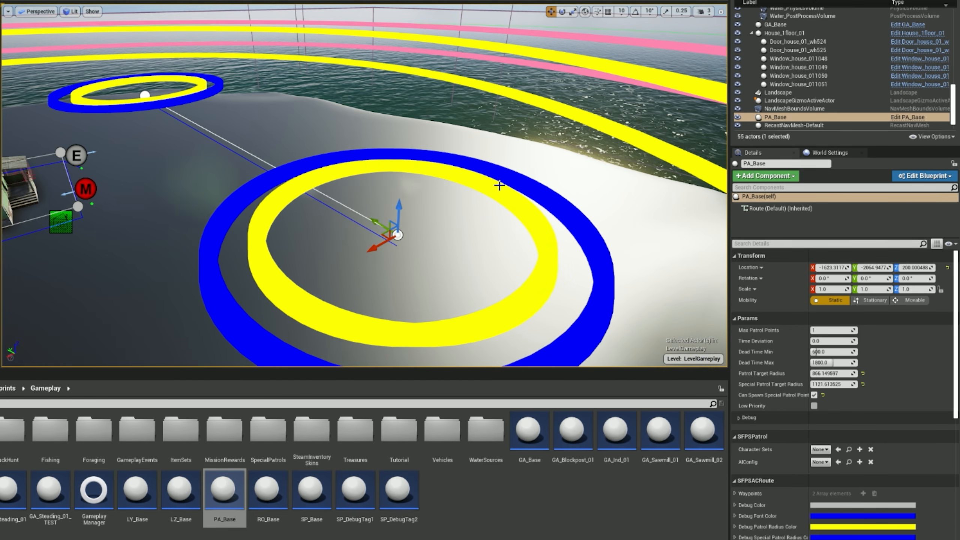
right_click_drag(498, 185, 484, 177)
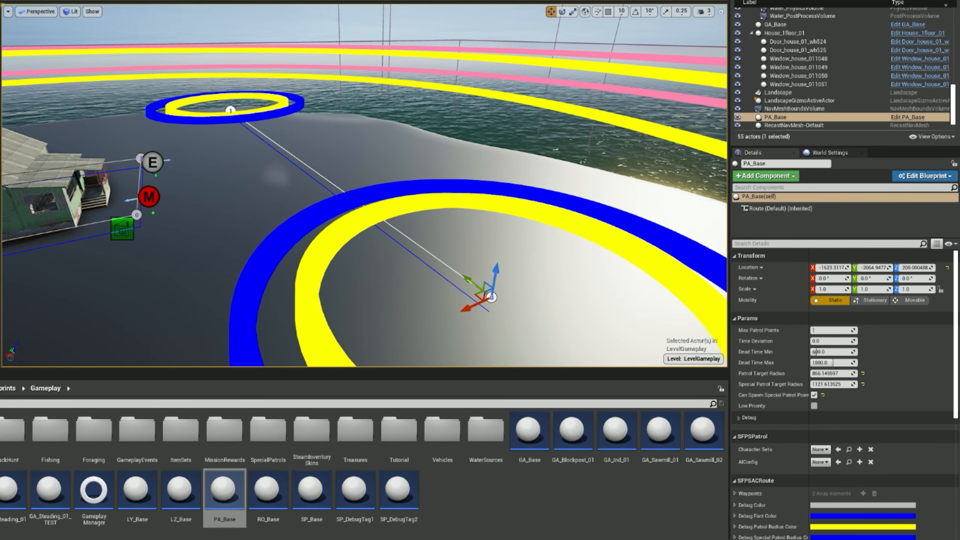
left_click(813, 406)
right_click_drag(585, 312, 585, 311)
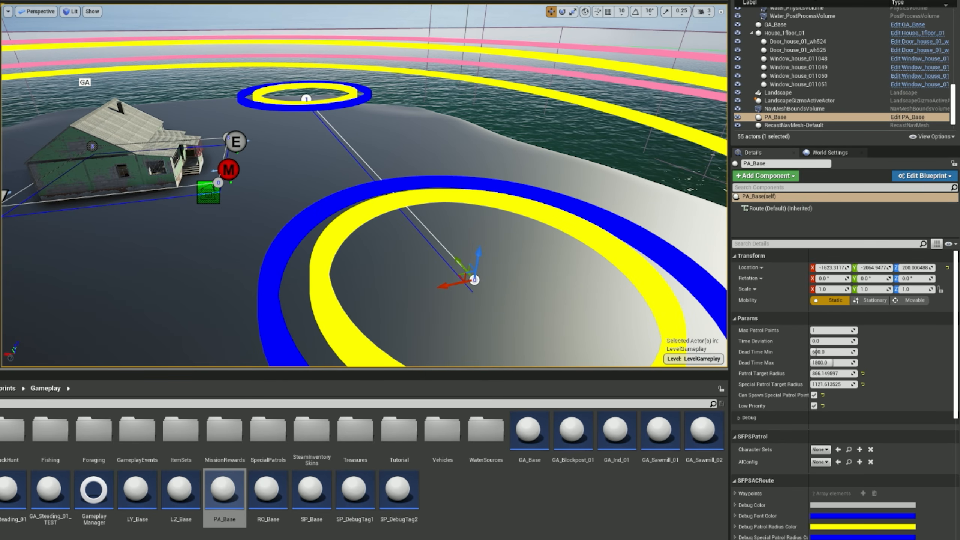
right_click_drag(364, 185, 391, 184)
scroll(794, 378, "down", 2)
left_click(814, 377)
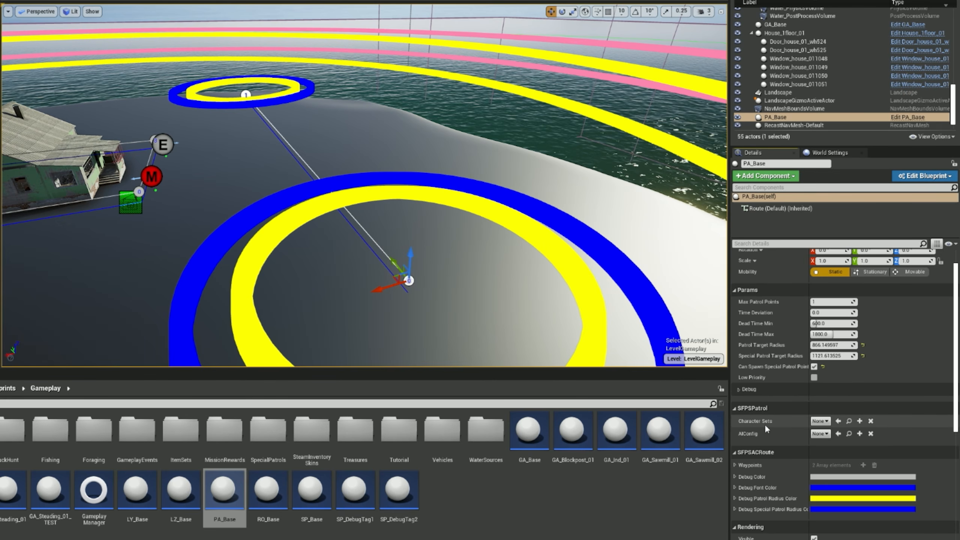
Assign the character set CSS_Patrol_B_Adv and the AI config AICFG_Roam to the PA_Base patrol.
left_click(820, 421)
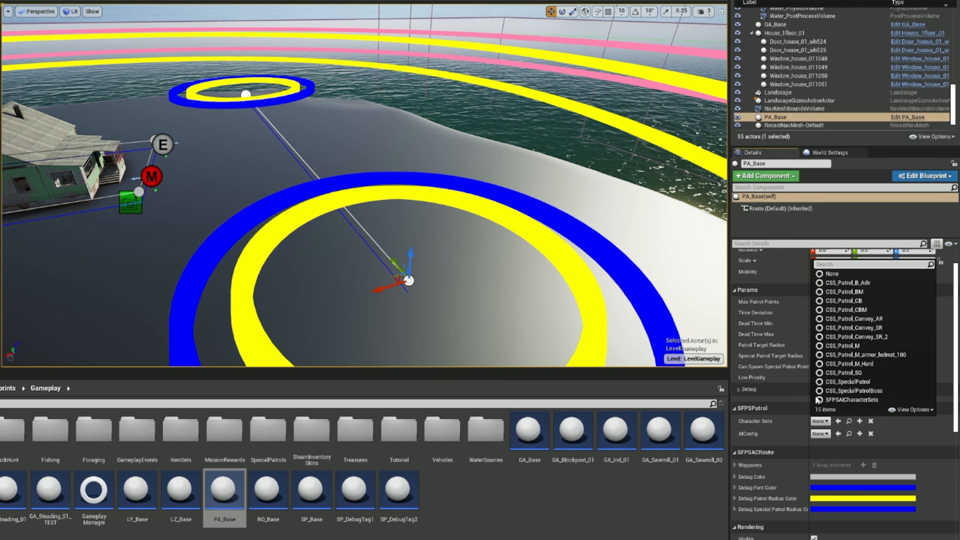
left_click(842, 283)
left_click(820, 434)
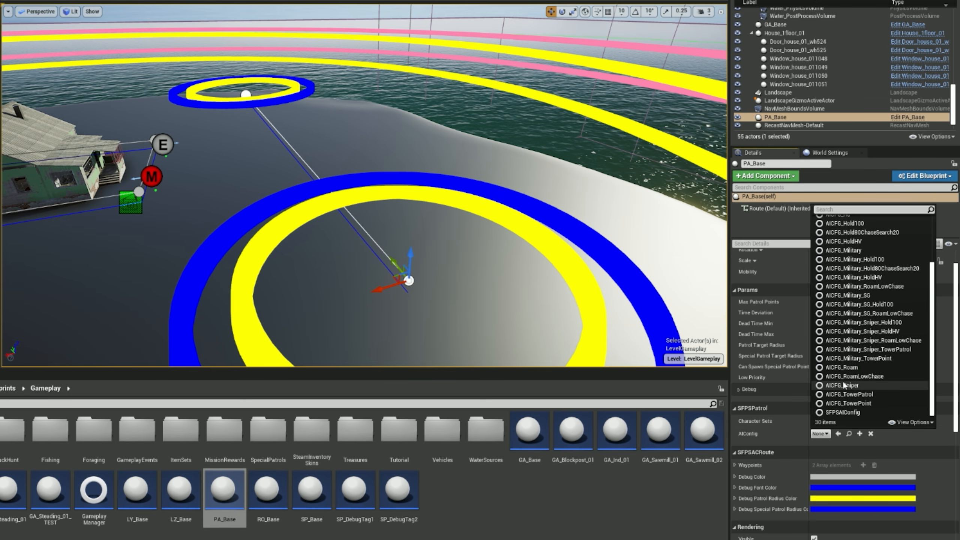
left_click(848, 370)
right_click_drag(463, 202, 381, 186)
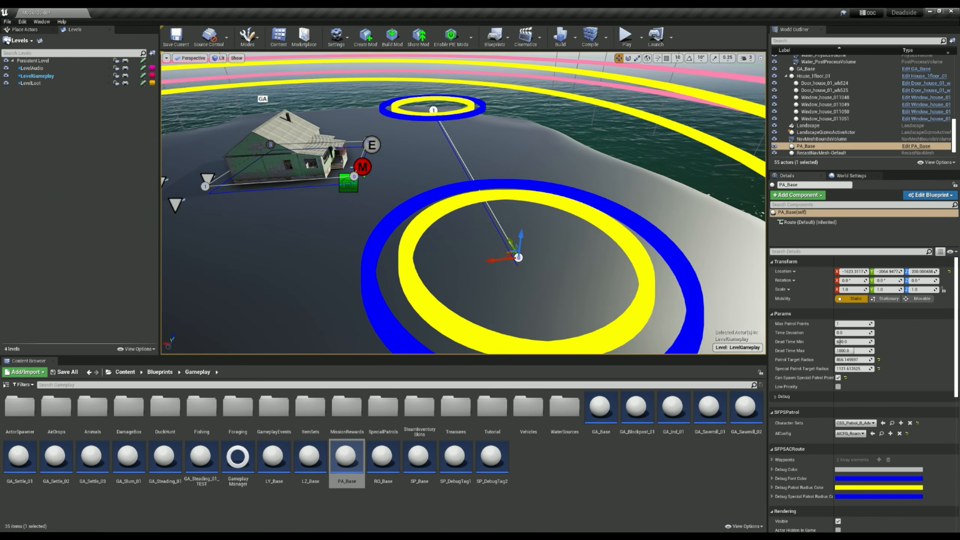
mouse_move(607, 278)
right_mouse_down()
mouse_move(601, 306)
mouse_move(639, 283)
mouse_move(578, 257)
mouse_move(607, 278)
right_mouse_up()
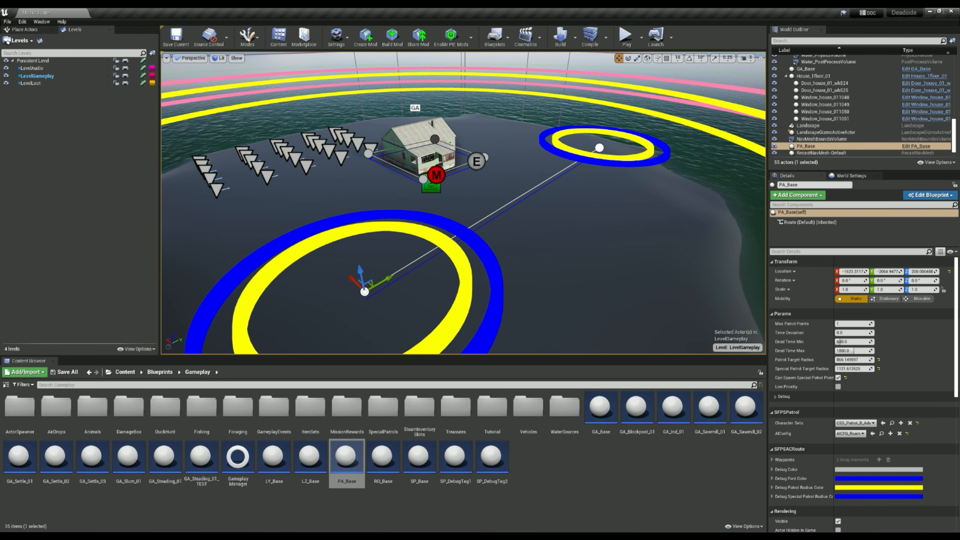
mouse_move(609, 214)
right_mouse_down()
mouse_move(544, 215)
mouse_move(608, 214)
right_mouse_up()
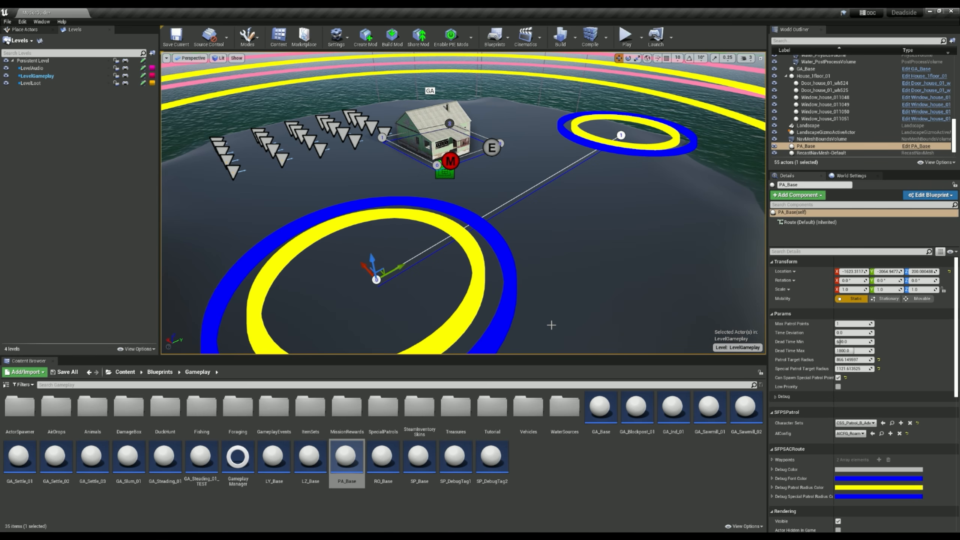
Open the PatrolManager blueprint from the Blueprints/Gameplay/SpecialPatrols folder.
left_click(160, 372)
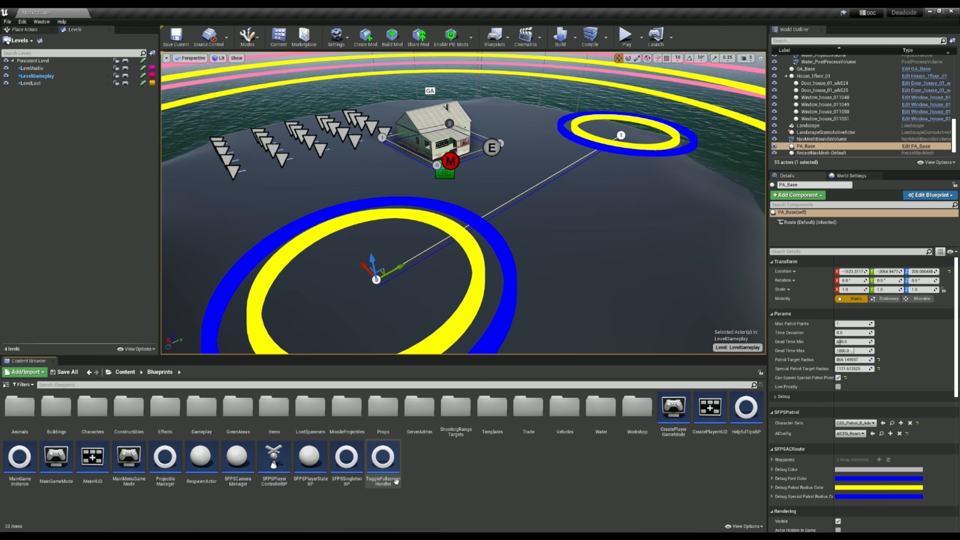
double_click(192, 414)
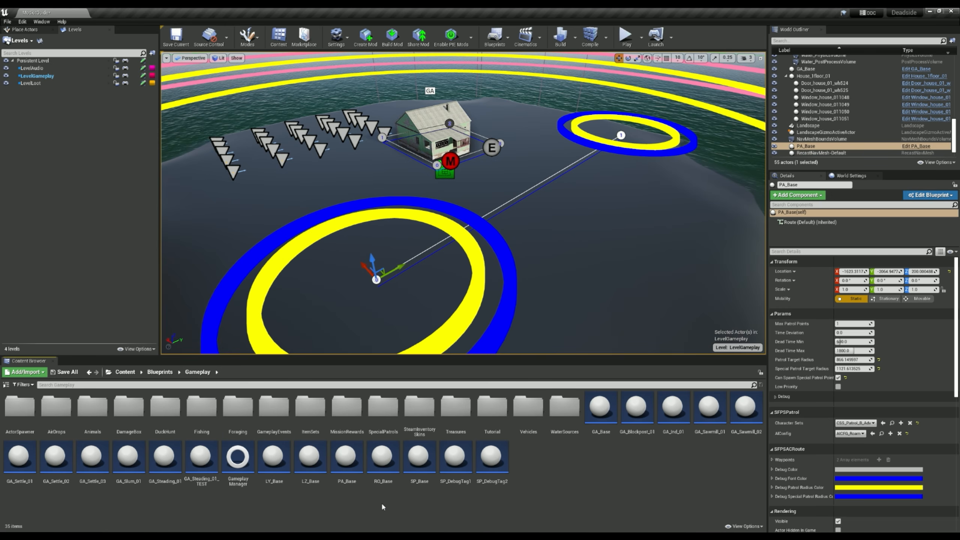
double_click(389, 416)
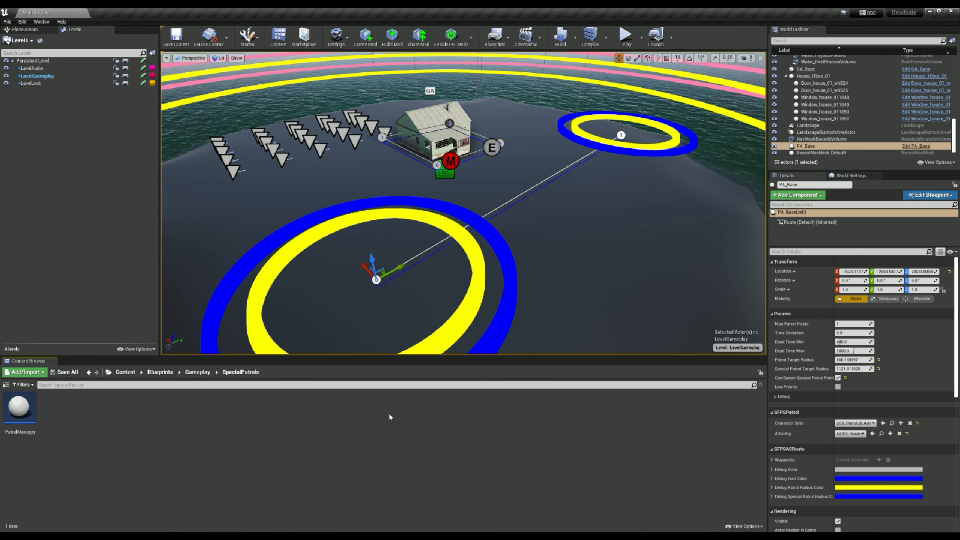
double_click(19, 407)
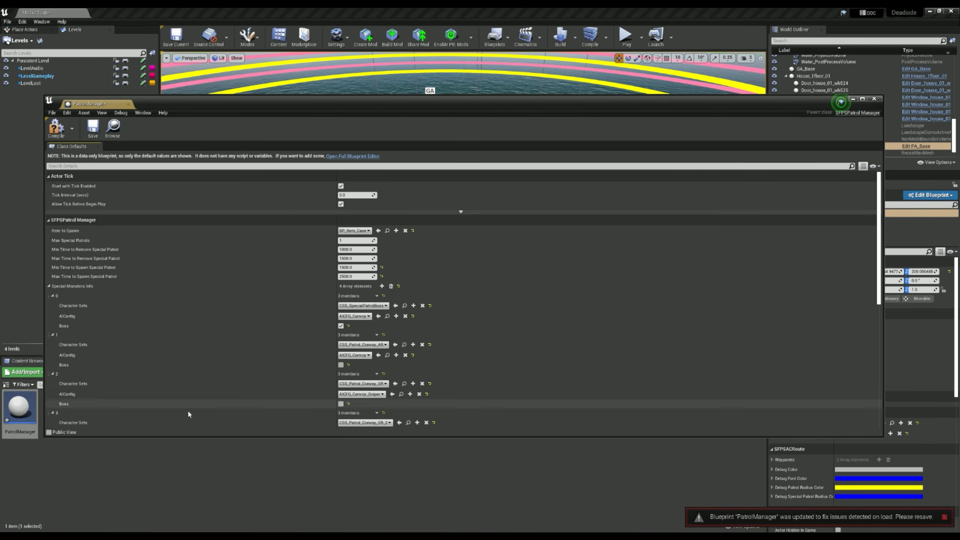
Review PatrolManager's special patrol limits, remove and spawn times, Special Monsters Info entries and Client Info Type.
scroll(143, 192, "down", 3)
scroll(155, 257, "up", 2)
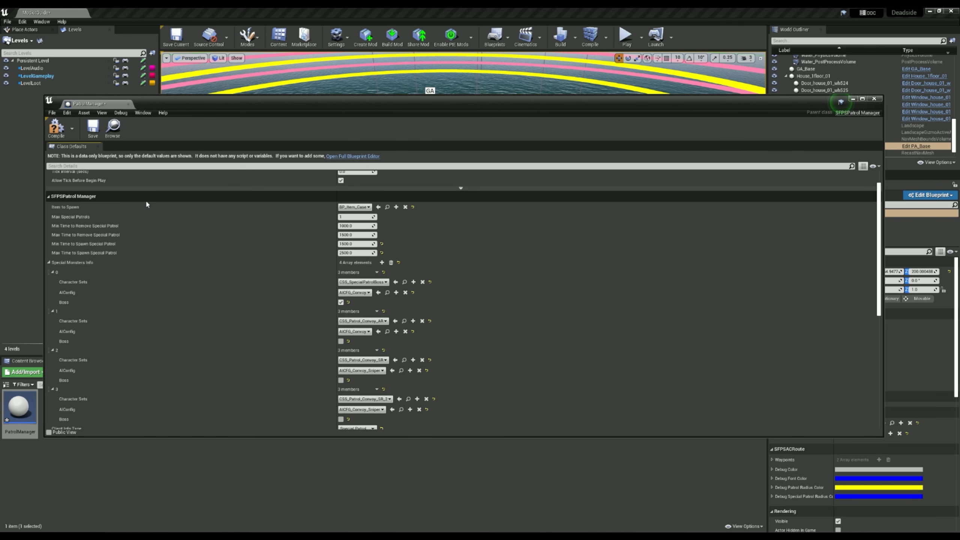
left_click_drag(194, 102, 218, 103)
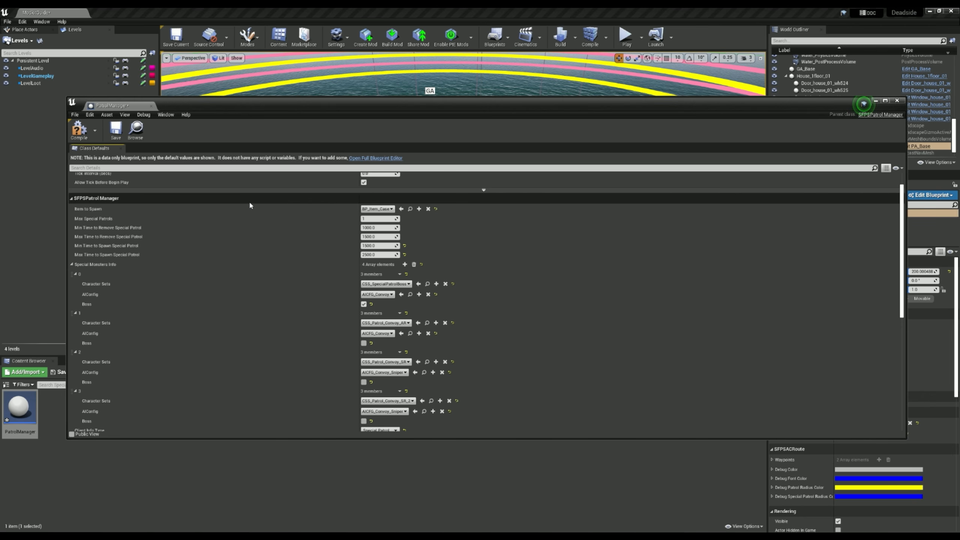
scroll(317, 295, "down", 6)
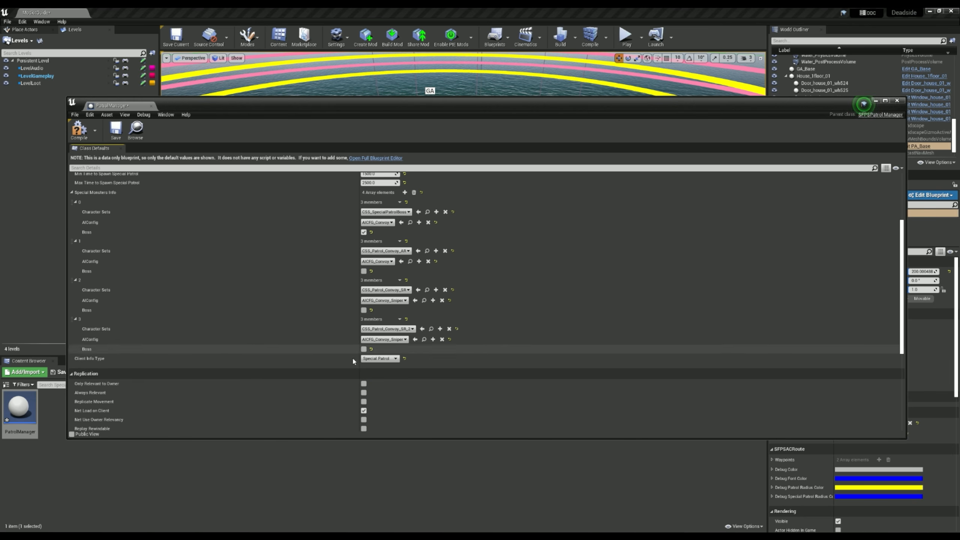
scroll(340, 333, "up", 5)
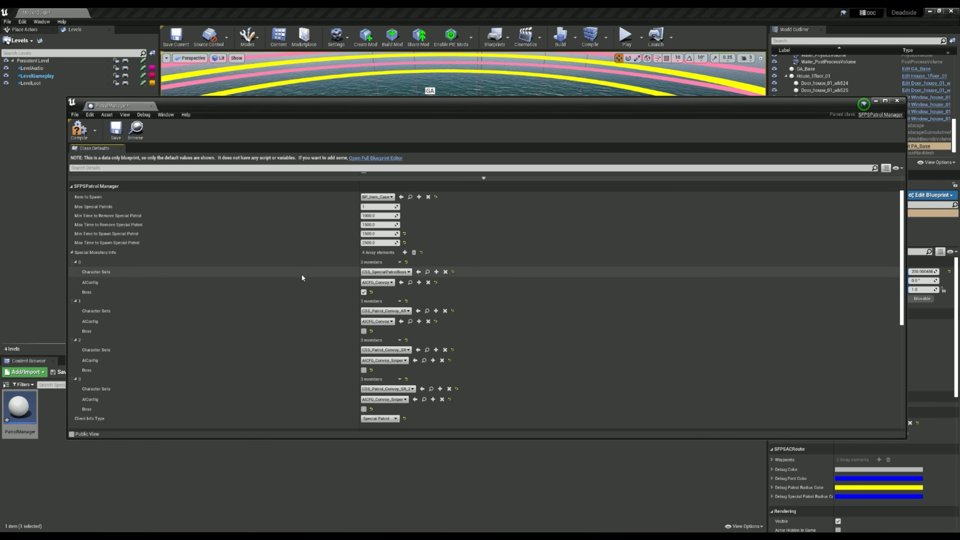
scroll(316, 284, "down", 1)
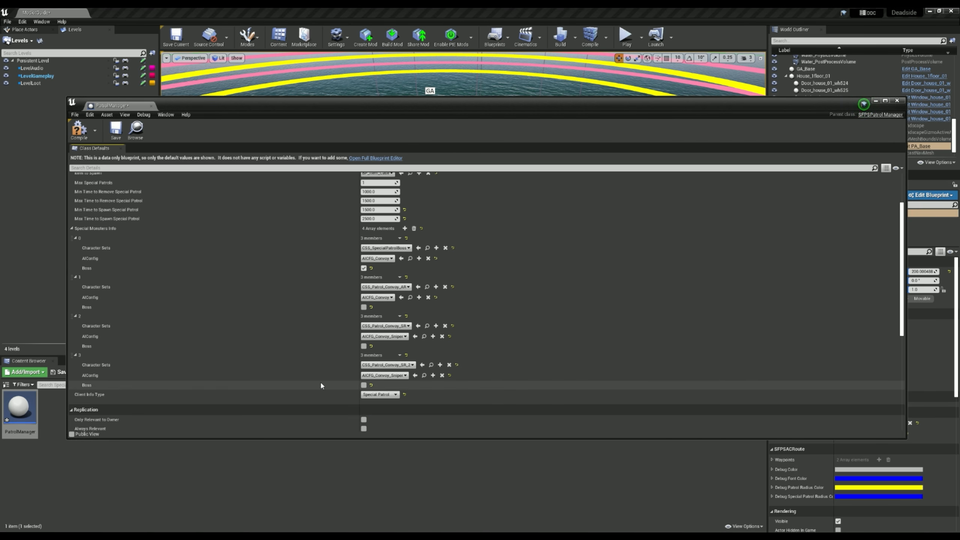
scroll(297, 336, "up", 3)
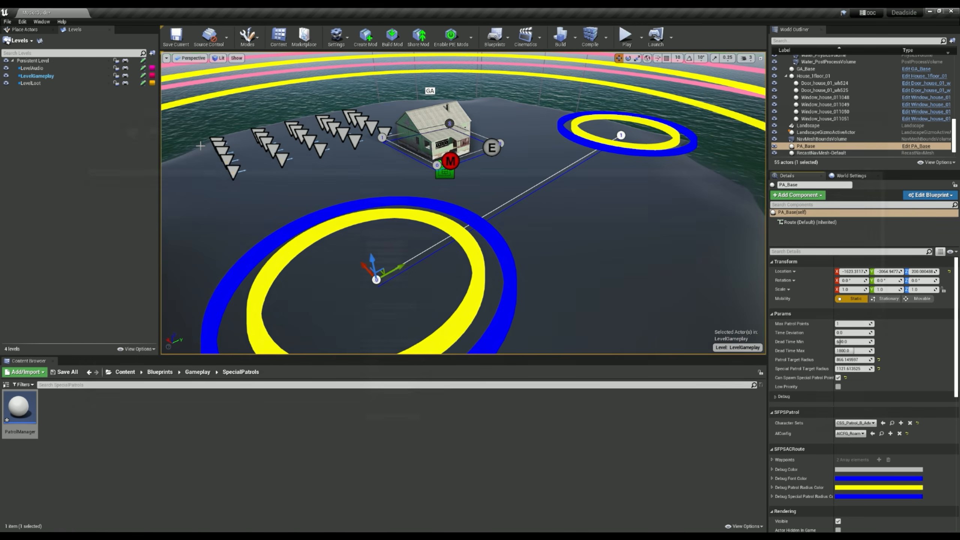
Deselect the PA_Base patrol and open the Blueprints/Gameplay/GameplayEvents content folder.
right_click_drag(453, 227, 453, 227)
mouse_move(271, 190)
right_mouse_down()
mouse_move(287, 182)
mouse_move(242, 192)
mouse_move(283, 185)
right_mouse_up()
key("Escape")
key("w")
left_click(197, 372)
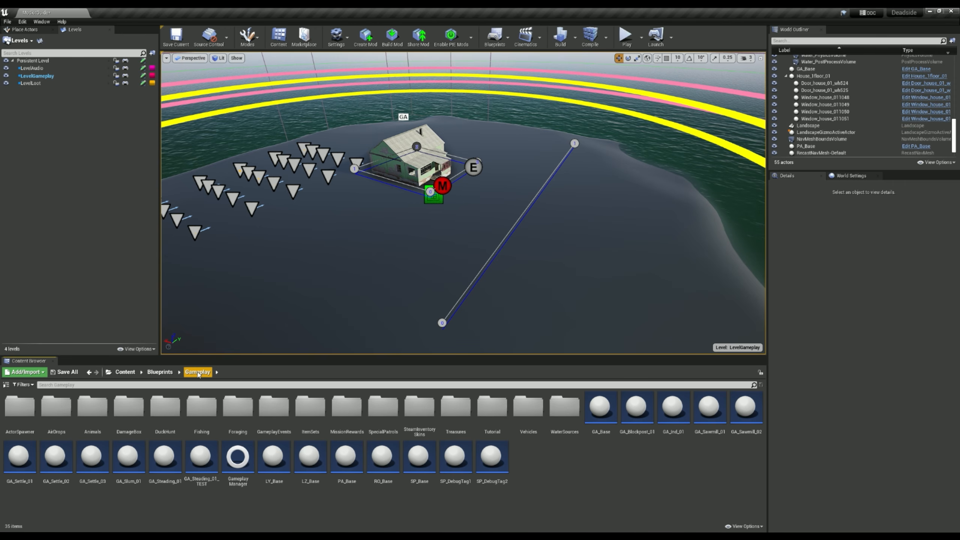
left_click(275, 420)
double_click(275, 420)
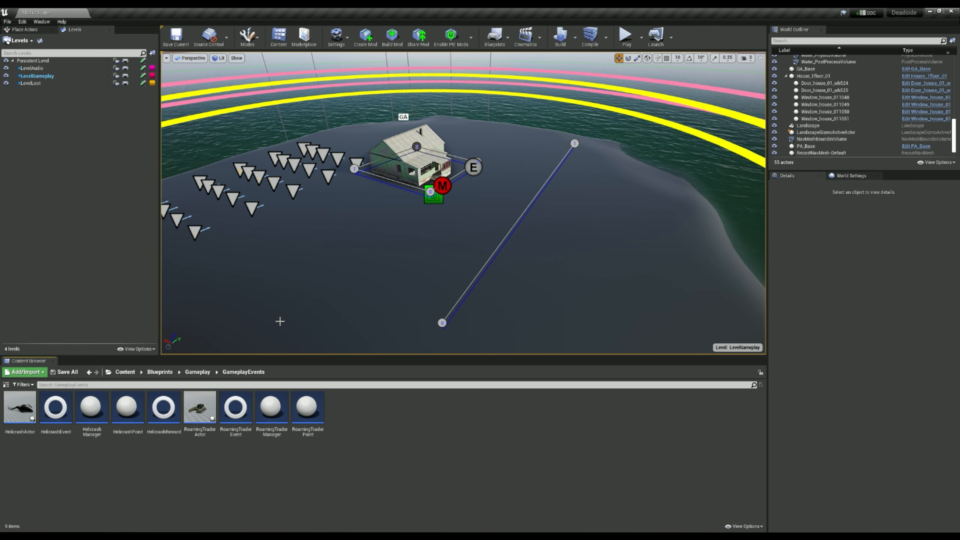
Place a HelicrashPoint on the open ground near the patrol route's starting waypoint and focus on it.
right_click_drag(278, 321, 260, 312)
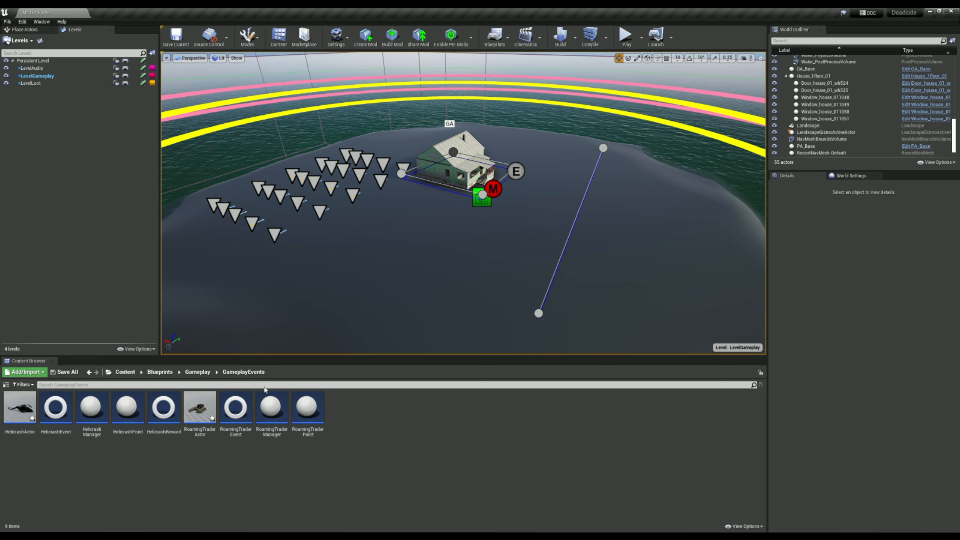
right_click_drag(329, 303, 359, 307)
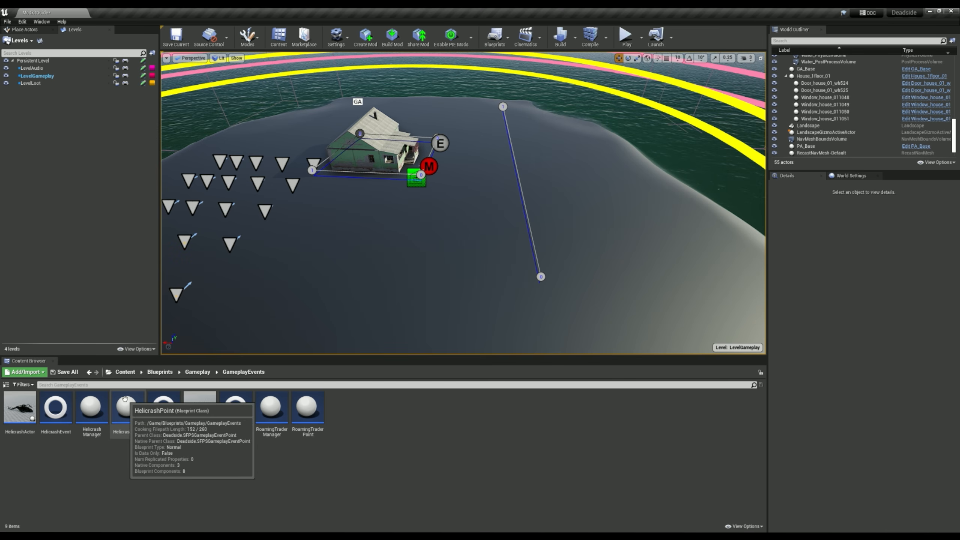
left_click_drag(127, 408, 578, 248)
key("f")
right_click_drag(410, 297, 370, 287)
Inspect the settings of the HelicrashPoint's first inherited SFPSACSpawner component.
left_click(815, 229)
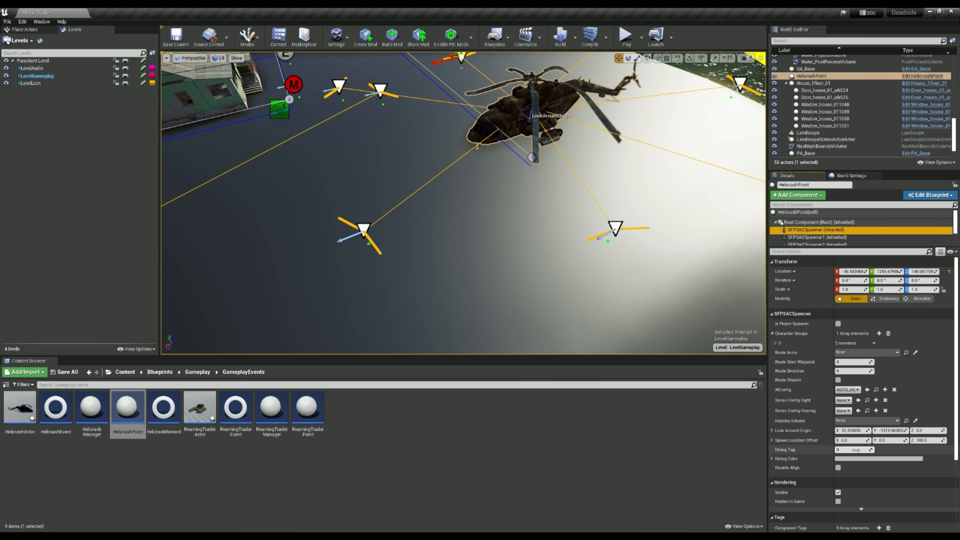
right_click_drag(633, 291, 480, 274)
left_click(467, 284)
Examine the HelicrashPoint's own event point settings, including its reward point locations and radius, and the spawners around the helicopter.
left_click(805, 212)
key("s")
key("w")
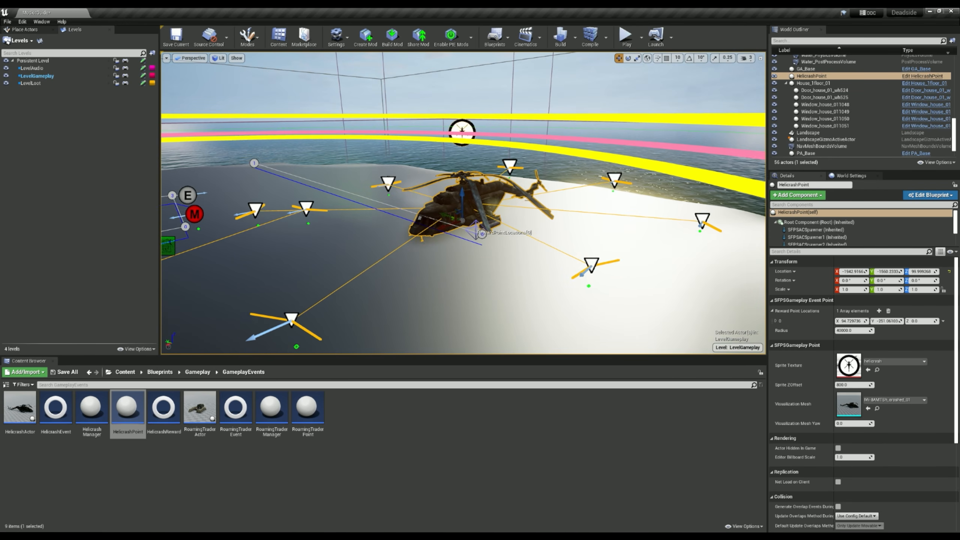
mouse_move(475, 318)
right_mouse_down()
mouse_move(476, 212)
mouse_move(477, 249)
mouse_move(378, 246)
mouse_move(359, 273)
mouse_move(759, 225)
right_mouse_up()
key("d")
key("w")
key("d")
key("s")
key("a")
Reselect the first SFPSACSpawner component and view its look-around origin relative to the crashed helicopter.
left_click(812, 229)
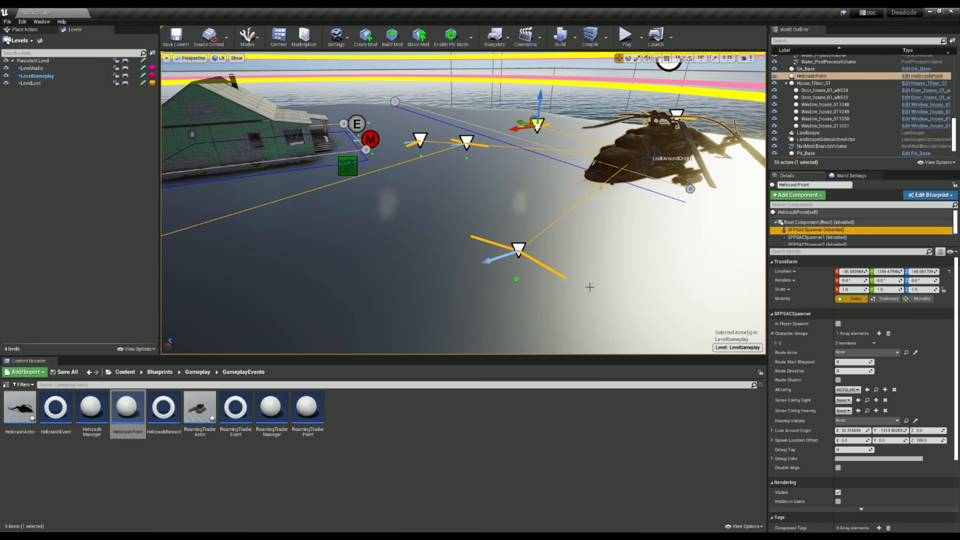
right_click_drag(589, 285, 760, 249)
key("d")
right_click_drag(518, 225, 519, 280)
key("e")
key("s")
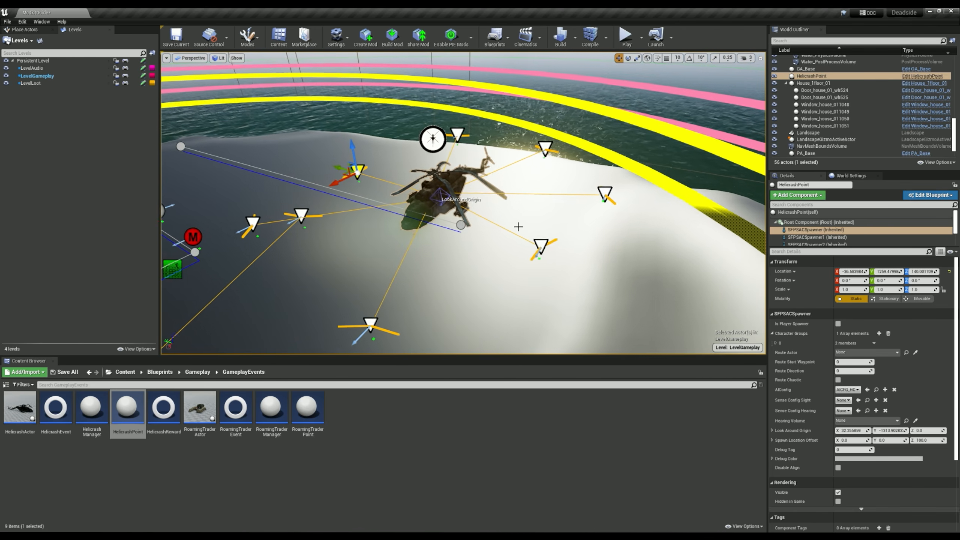
Deselect the HelicrashPoint and place a RoamingTraderPoint on the open ground beside the house.
right_click_drag(434, 178, 544, 264)
key("s")
key("Escape")
key("a")
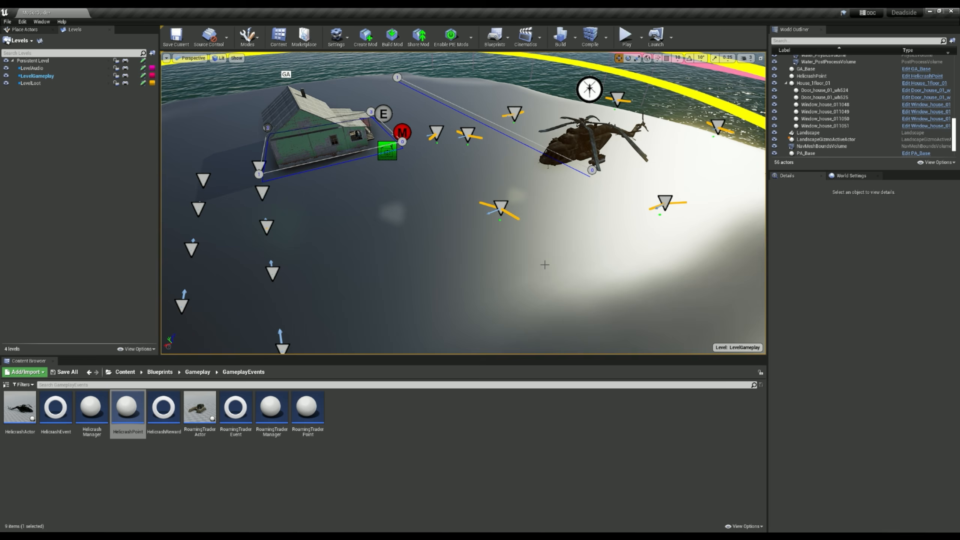
left_click_drag(316, 416, 358, 235)
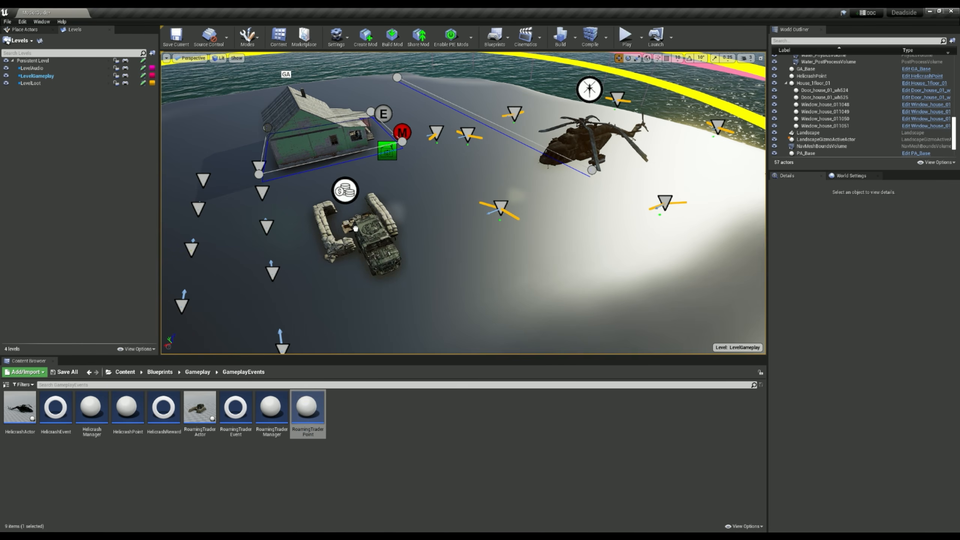
Examine the RoamingTraderPoint's camp and settings from several angles, toggling game view, and deselect it.
right_click_drag(449, 279, 170, 246)
key("w")
key("d")
key("w")
key("d")
key("d")
right_click_drag(464, 203, 476, 226)
key("a")
key("s")
key("g")
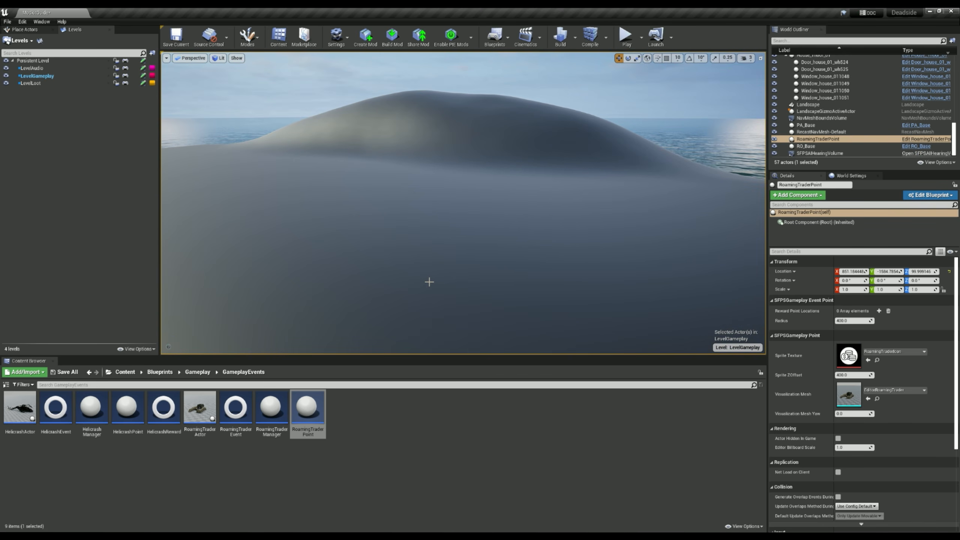
key("g")
key("s")
right_click_drag(429, 281, 435, 314)
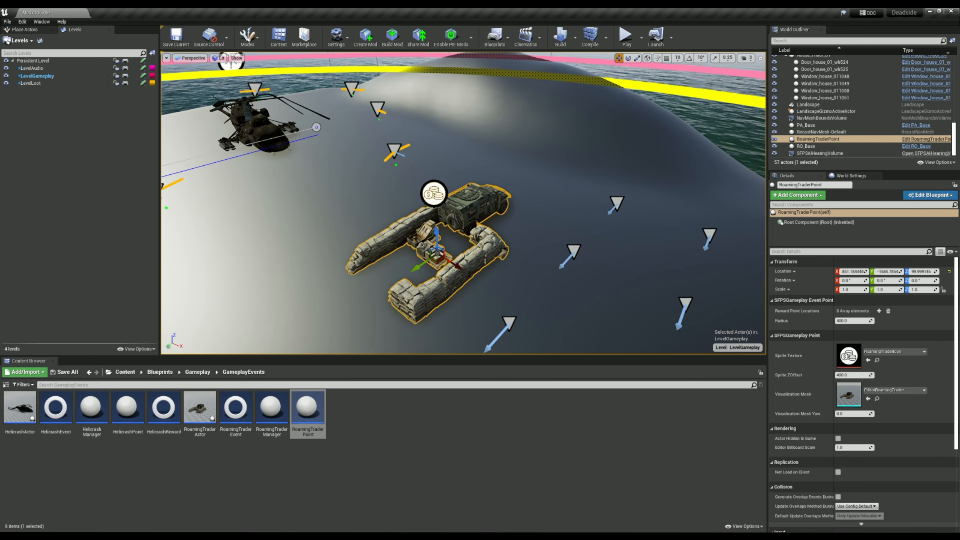
key("Escape")
key("s")
right_click_drag(517, 281, 400, 269)
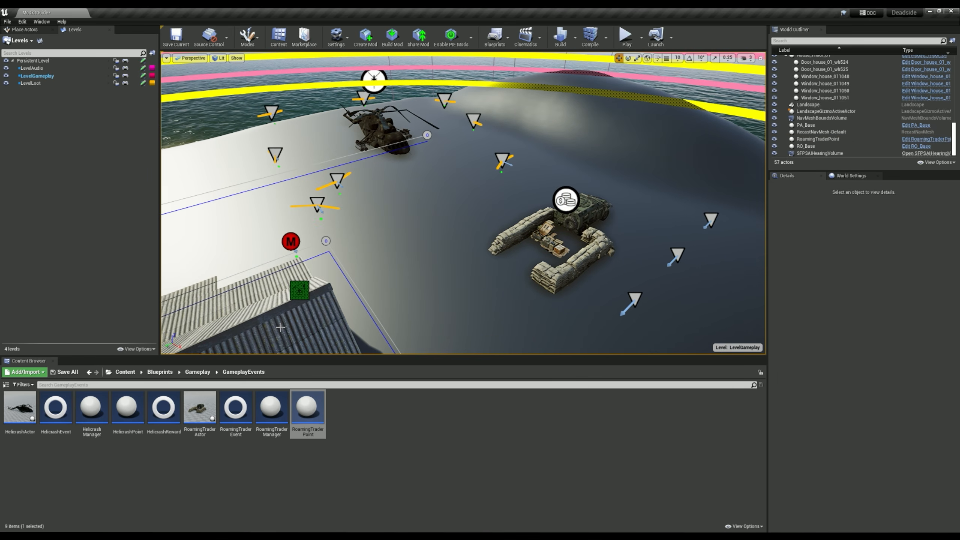
Place an AirDropPoint from the Gameplay/AirDrops folder on the ground between the house and the trader camp.
left_click(197, 371)
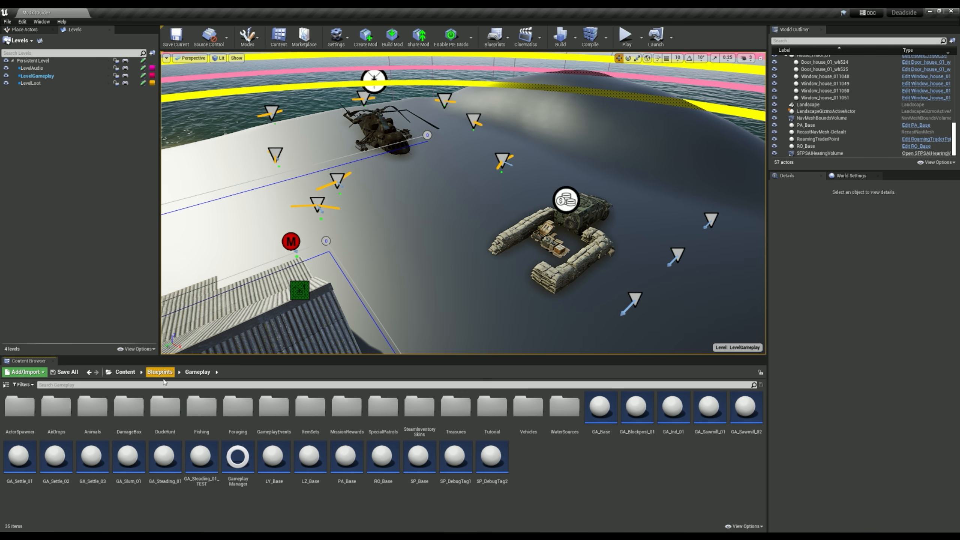
double_click(51, 418)
key("d")
right_click_drag(420, 314, 389, 314)
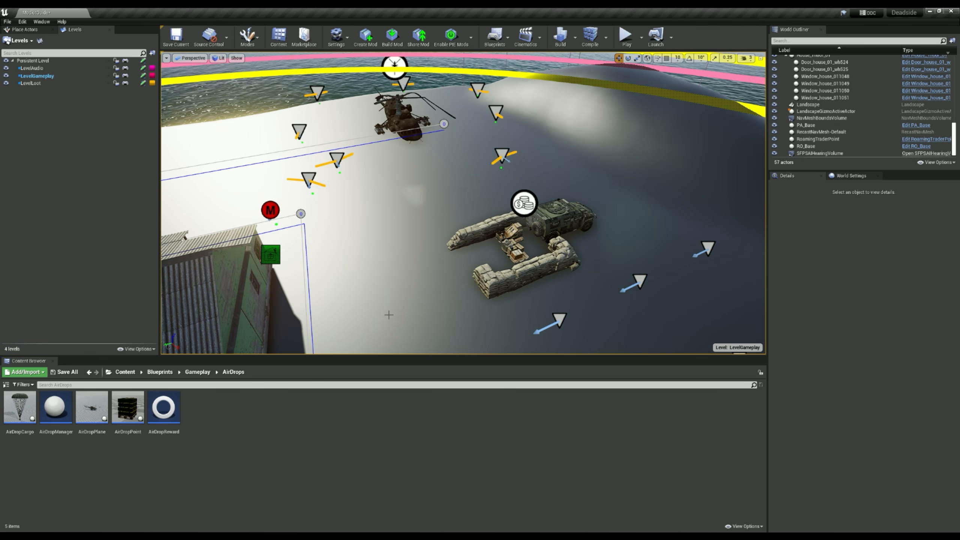
left_click_drag(127, 407, 399, 214)
Examine the AirDropPoint's crate stack and its gameplay point settings from several sides.
key("w")
right_click_drag(442, 297, 342, 284)
key("s")
key("d")
key("w")
key("e")
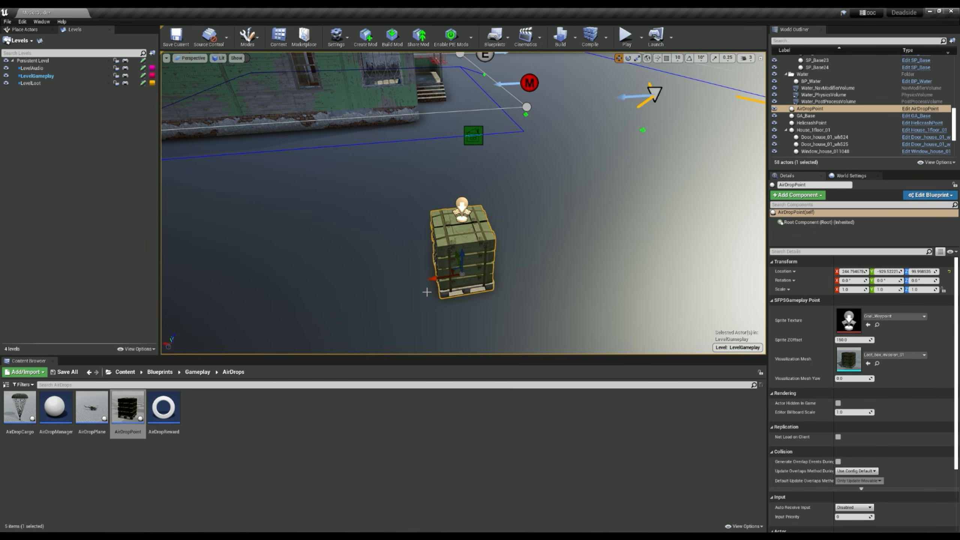
key("a")
right_click_drag(489, 299, 597, 295)
key("s")
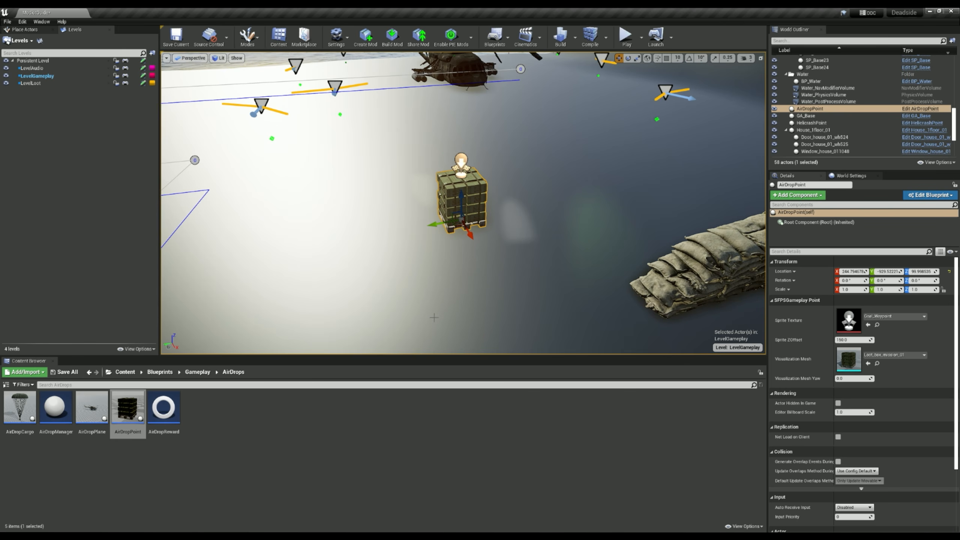
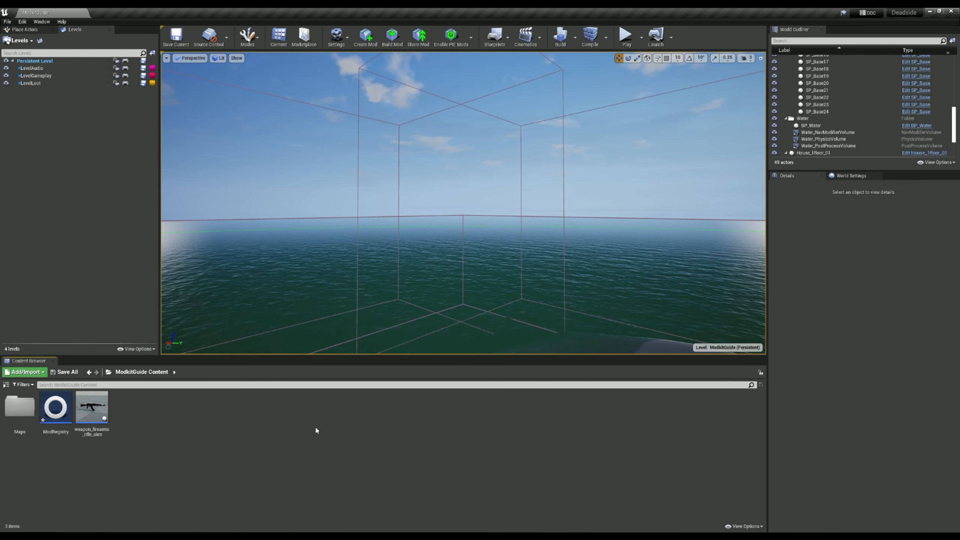
Switch to the ExampleMod content and open its ModRegistry blueprint.
left_click(99, 413)
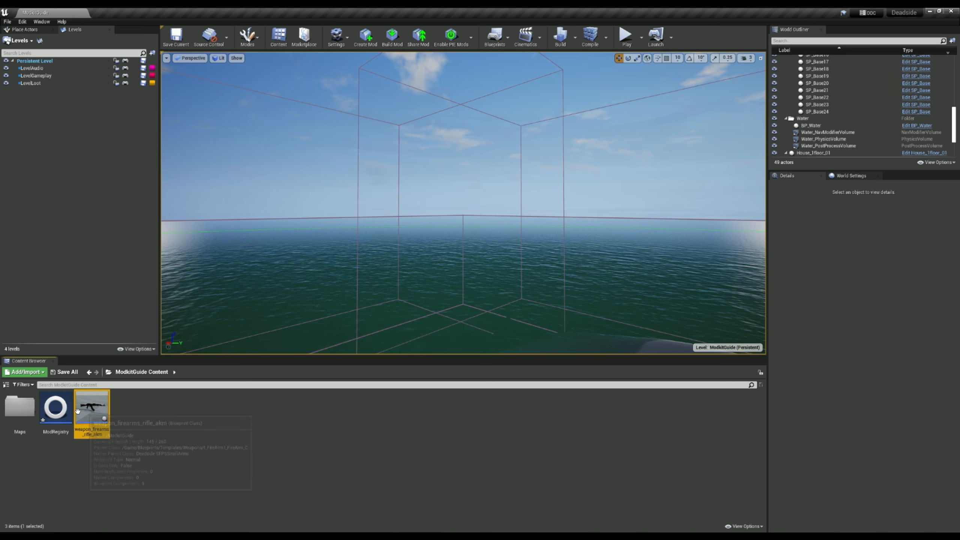
left_click(109, 371)
left_click(151, 315)
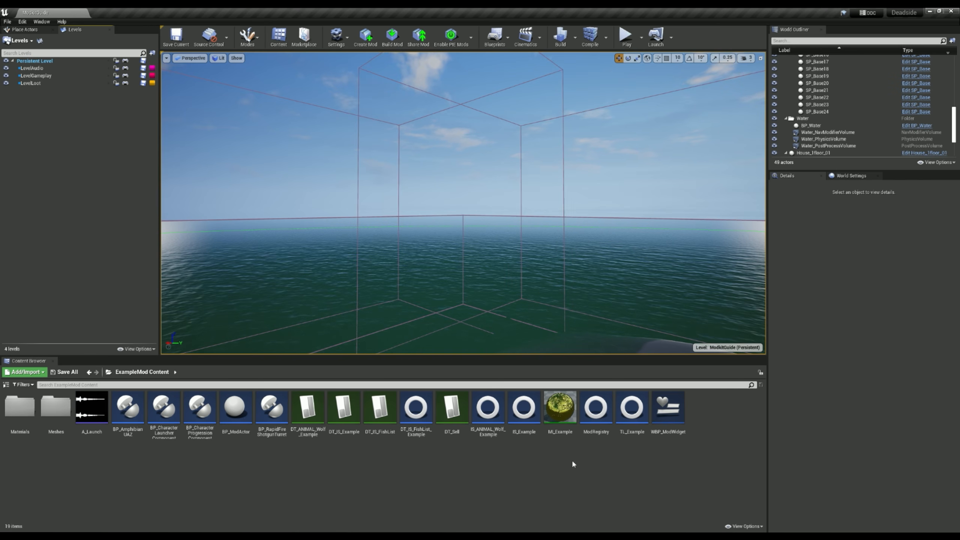
double_click(595, 411)
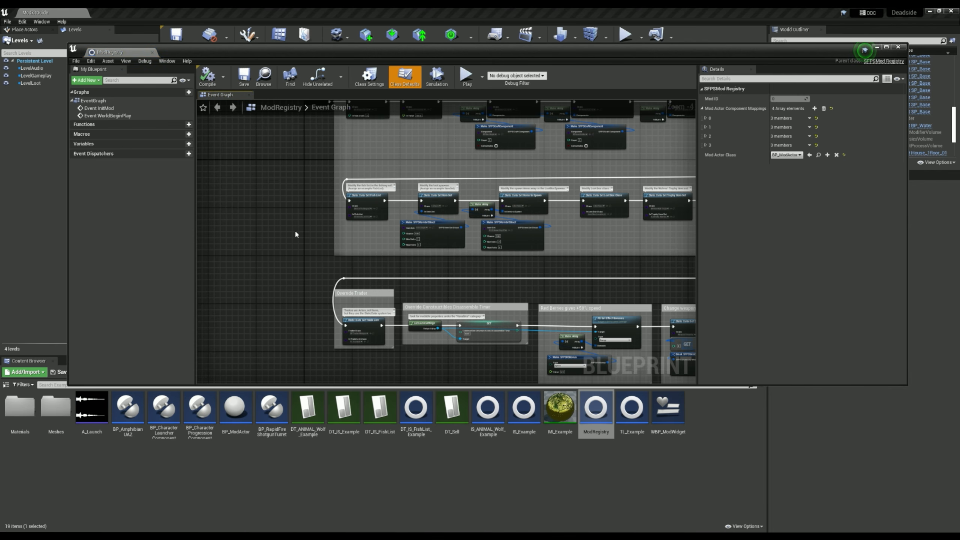
Locate Event InitMod and the Override Items' Default Properties (StaticData) group in the ModRegistry event graph.
scroll(287, 250, "down", 4)
right_click_drag(229, 310, 287, 246)
scroll(285, 236, "up", 4)
right_click_drag(326, 212, 342, 334)
scroll(362, 316, "up", 3)
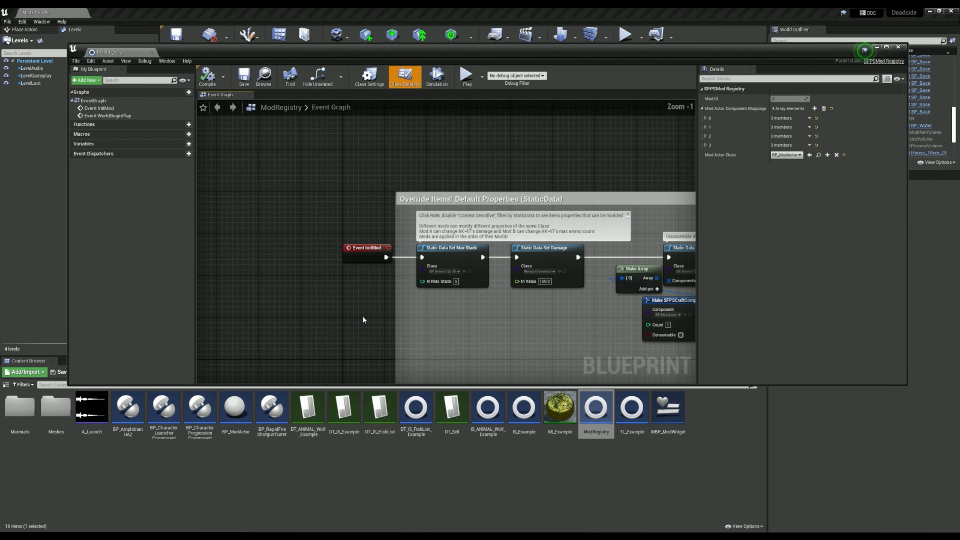
Examine the Static Data Set Max Stack, Set Damage and Set Break Components nodes that follow Event InitMod.
right_click_drag(373, 302, 282, 288)
scroll(359, 312, "up", 1)
scroll(359, 312, "down", 1)
right_click_drag(268, 205, 356, 196)
scroll(357, 197, "up", 1)
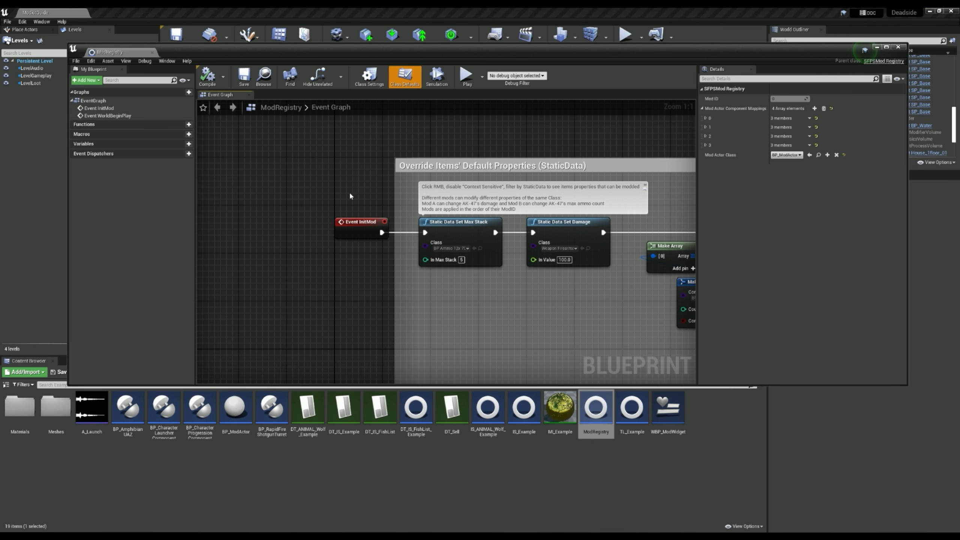
right_click_drag(356, 200, 276, 213)
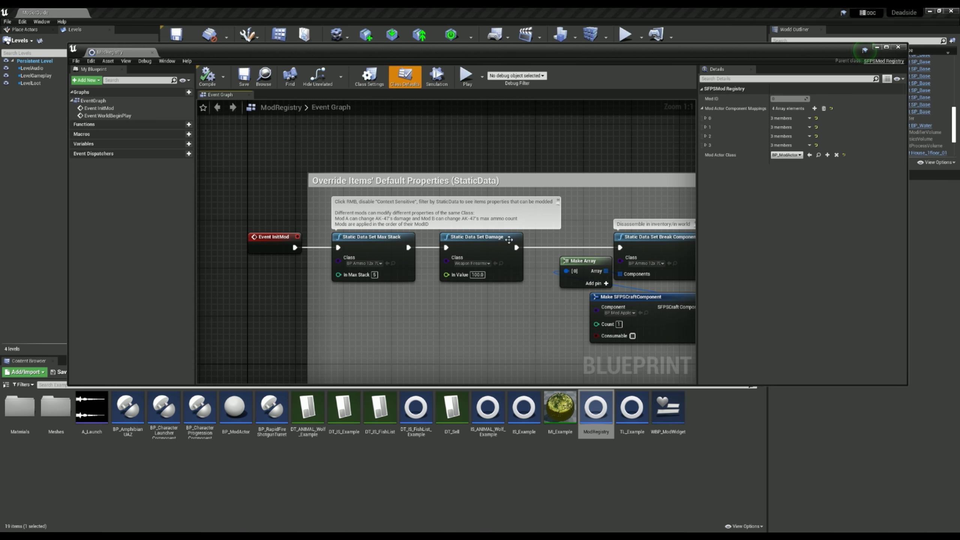
right_click_drag(282, 215, 239, 201)
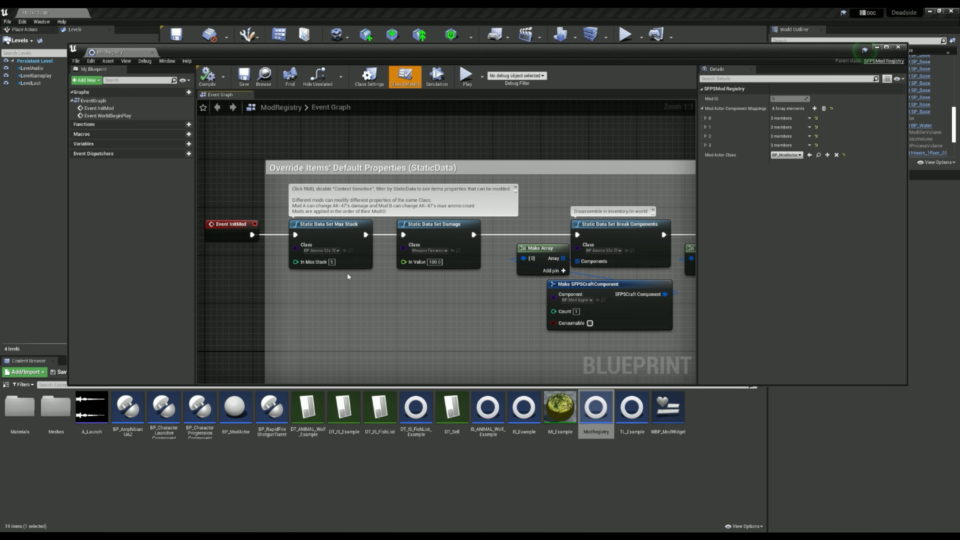
Add a Small Arms Static Data Set Damage node to the ModRegistry event graph with context sensitivity disabled.
right_click_drag(244, 270, 312, 246)
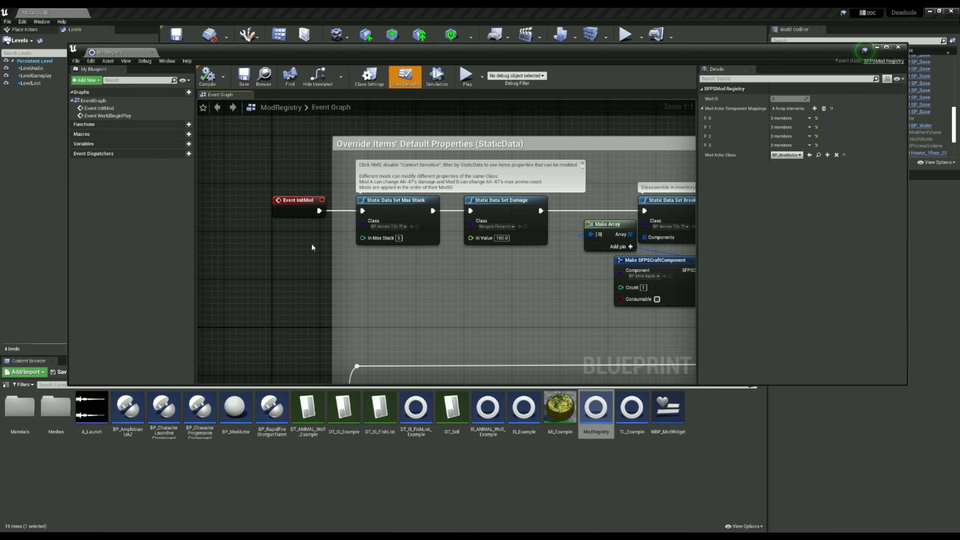
right_click(317, 265)
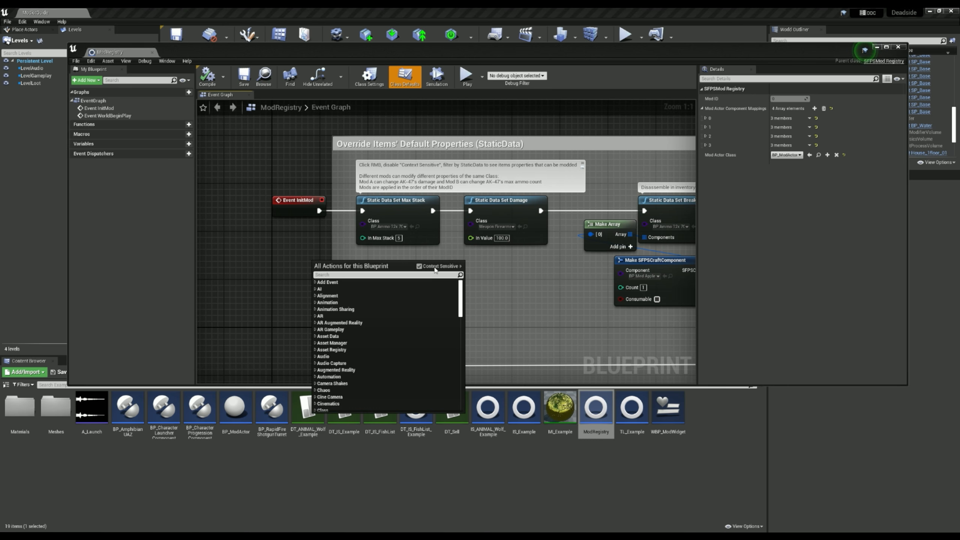
left_click(419, 266)
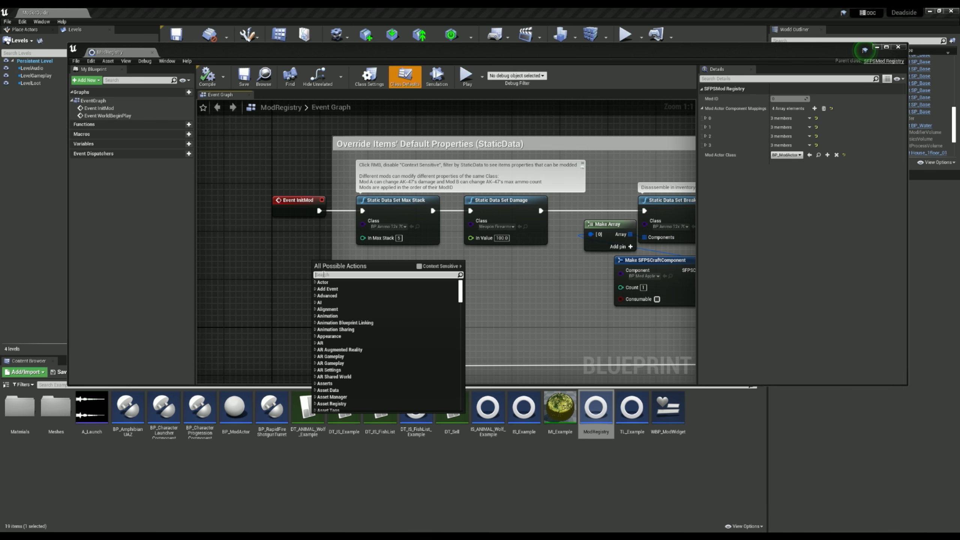
scroll(321, 280, "down", 15)
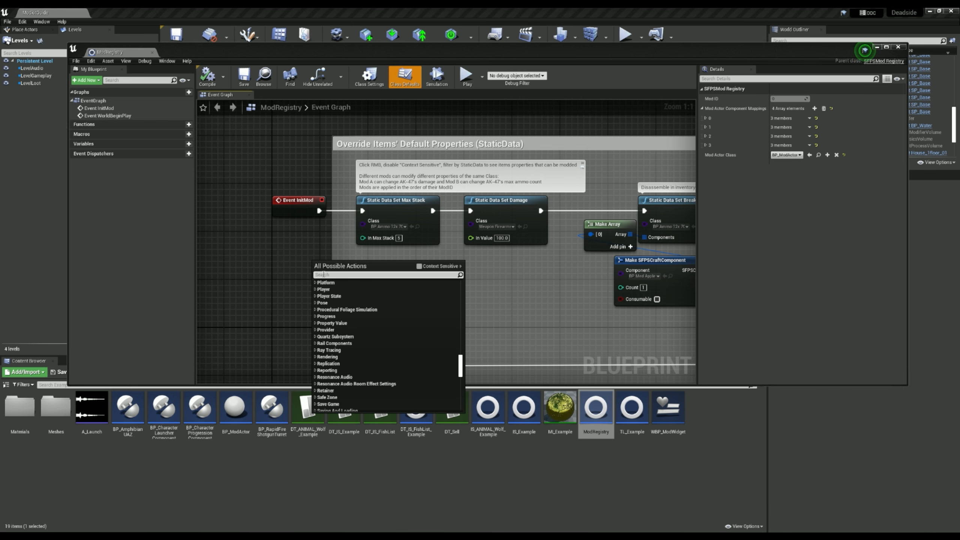
type("data setr")
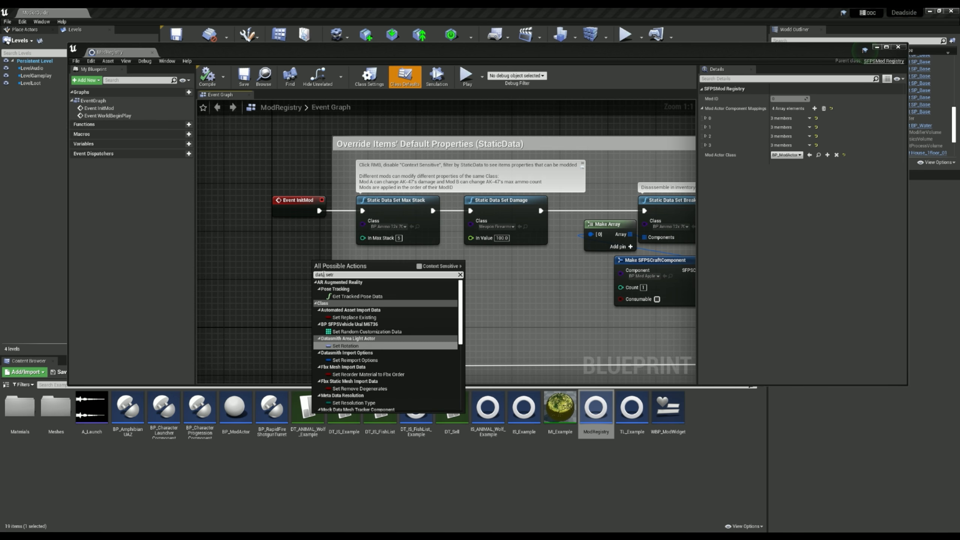
key("BackSpace")
type("dama")
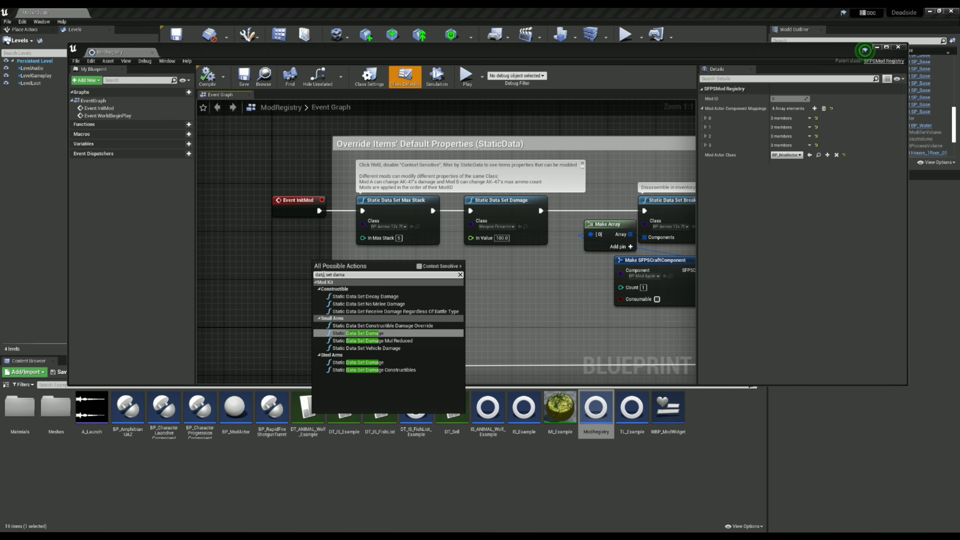
left_click(387, 333)
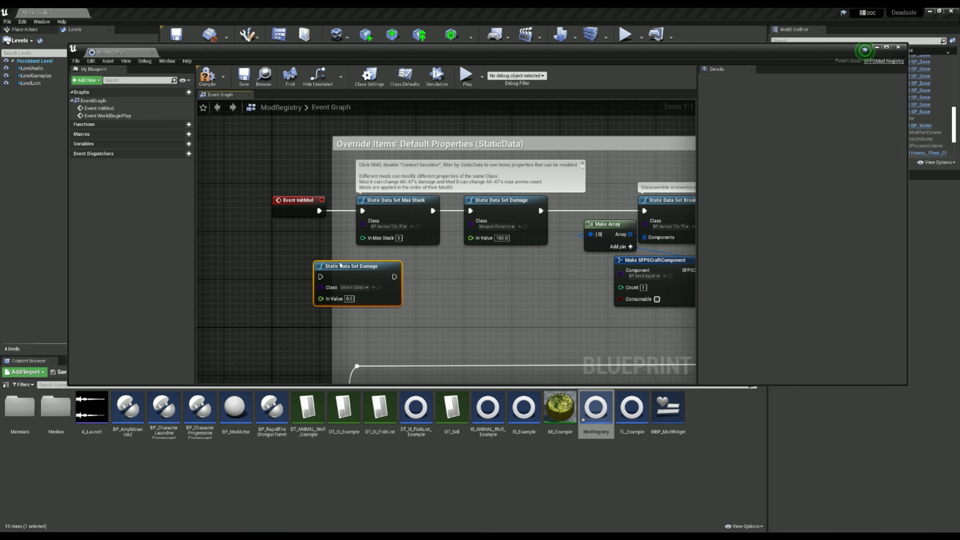
Rearrange the nodes and chain the new Static Data Set Damage between Static Data Set Max Stack and the existing Set Damage node.
left_click_drag(340, 264, 472, 259)
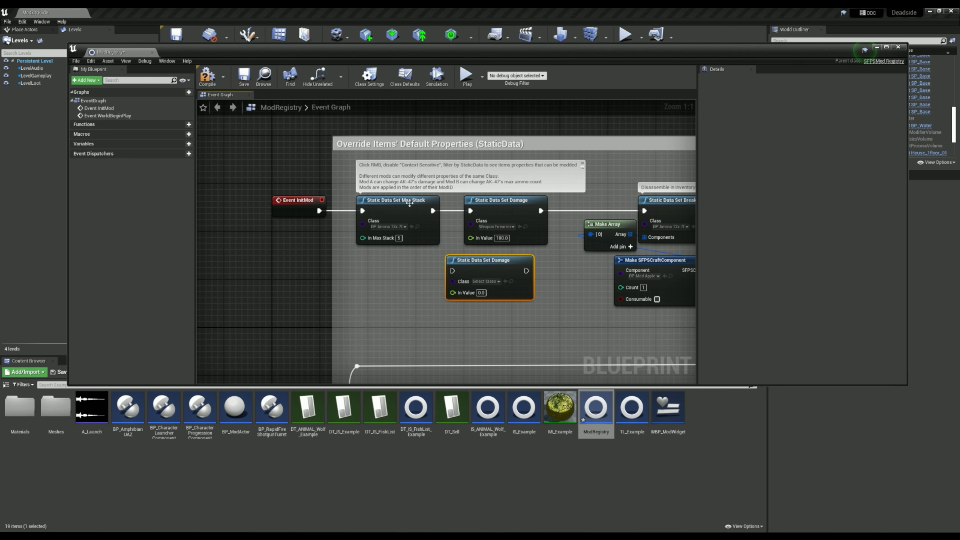
left_click_drag(410, 203, 396, 203)
left_click_drag(499, 205, 529, 204)
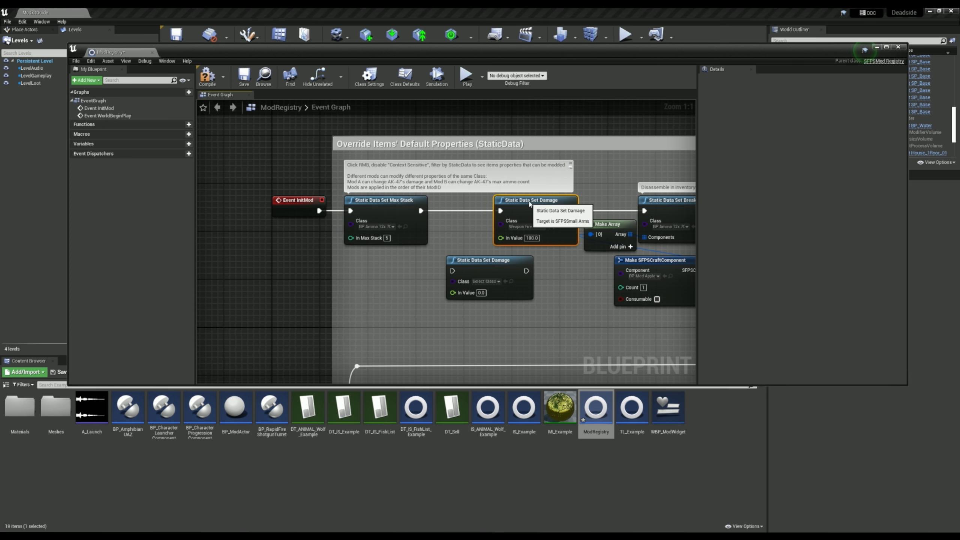
left_click_drag(486, 265, 469, 267)
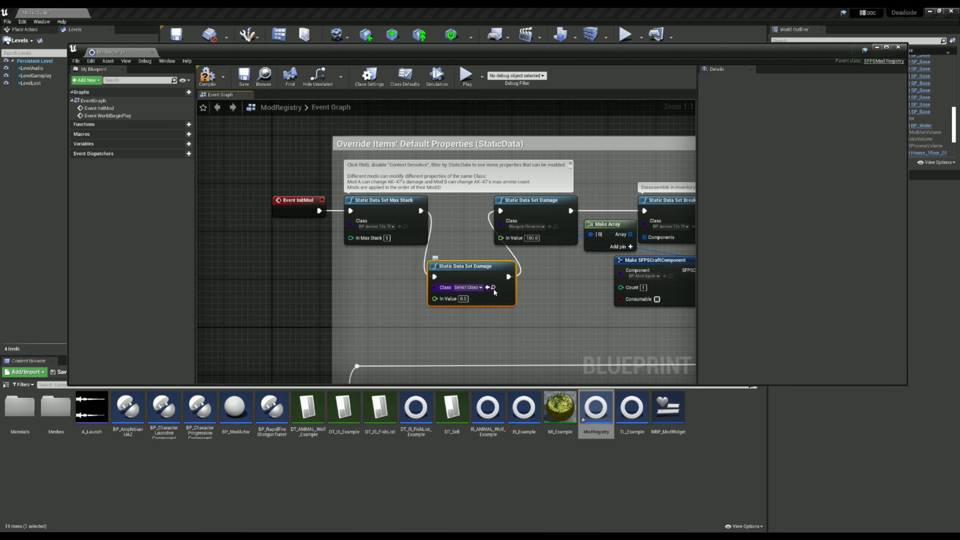
Assign the AKM weapon class to the new Static Data Set Damage node and set its In Value to 40.
left_click(469, 287)
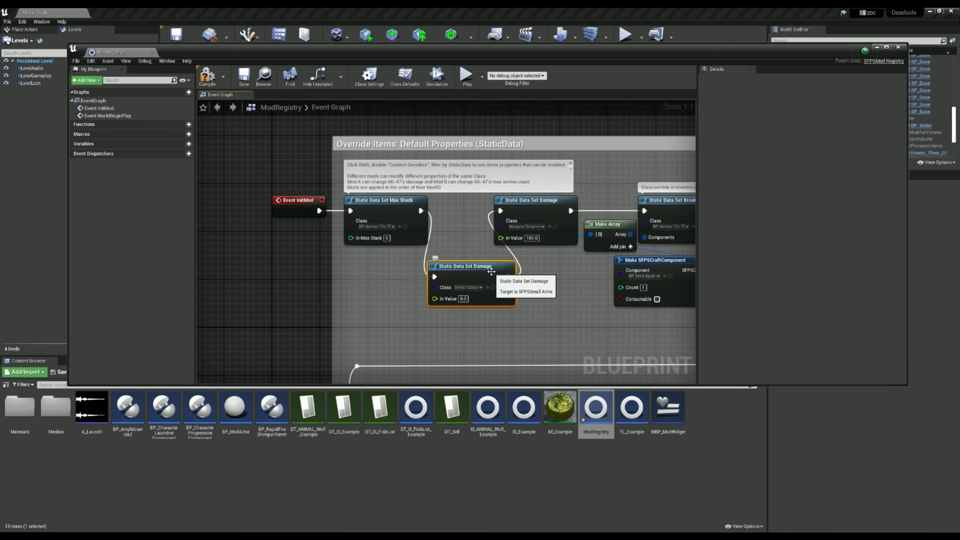
type("a")
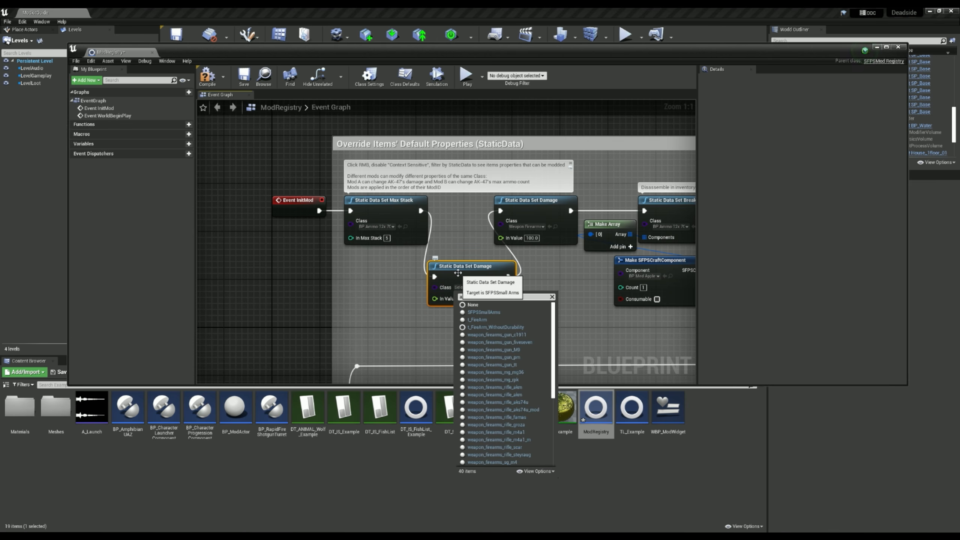
type("km")
left_click(500, 316)
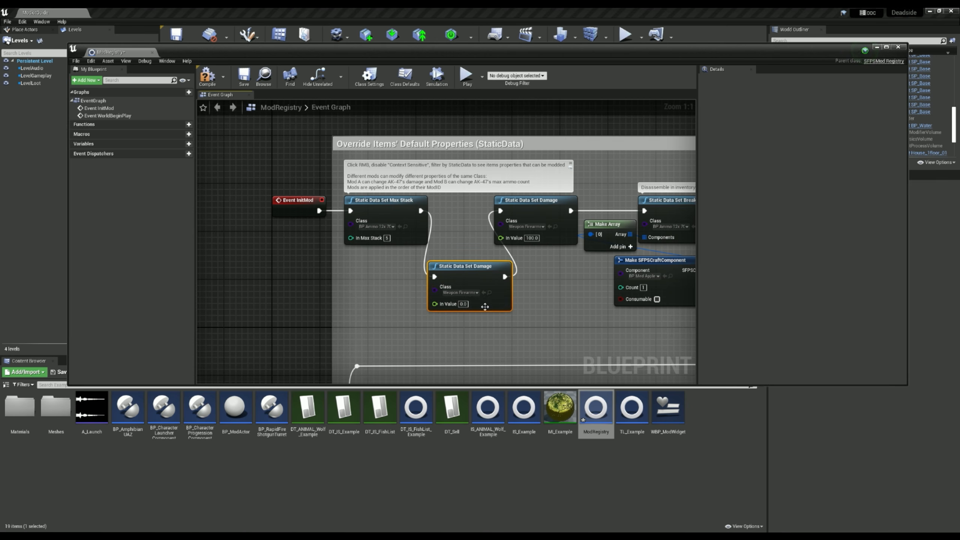
left_click(474, 294)
left_click(474, 283)
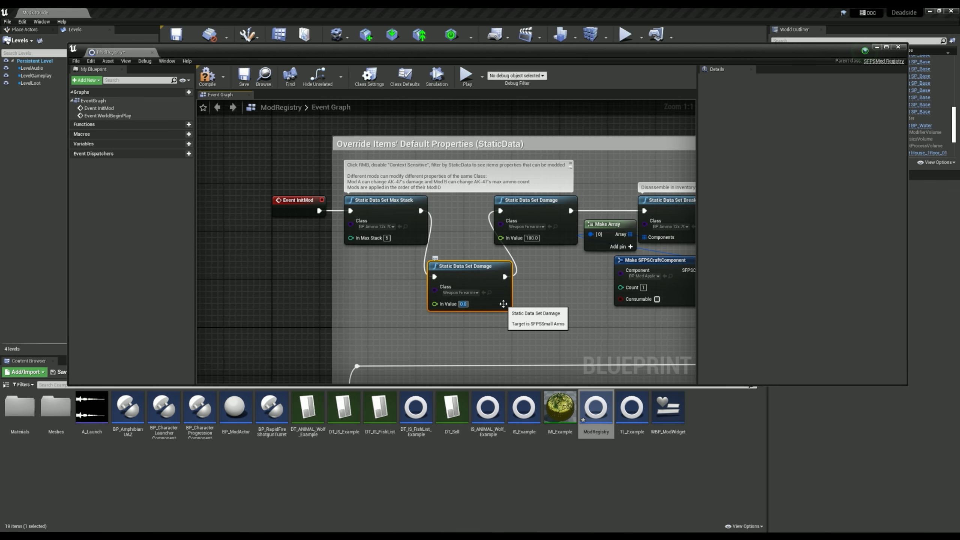
key("Return")
scroll(459, 267, "down", 1)
left_click(313, 268)
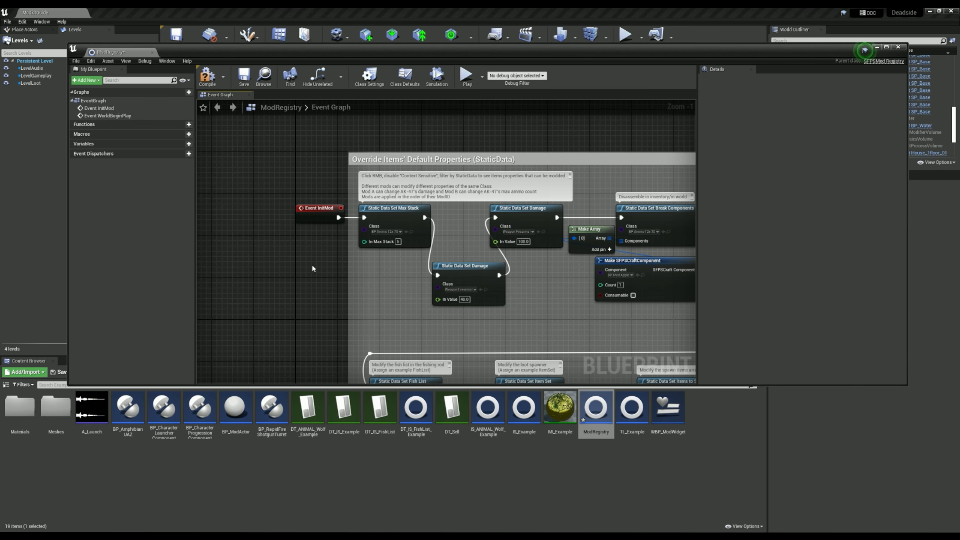
Examine the remaining StaticData override nodes for disassembly, craft components, item processing types and fuel types.
mouse_move(312, 269)
right_mouse_down()
mouse_move(291, 271)
mouse_move(294, 281)
mouse_move(318, 283)
right_mouse_up()
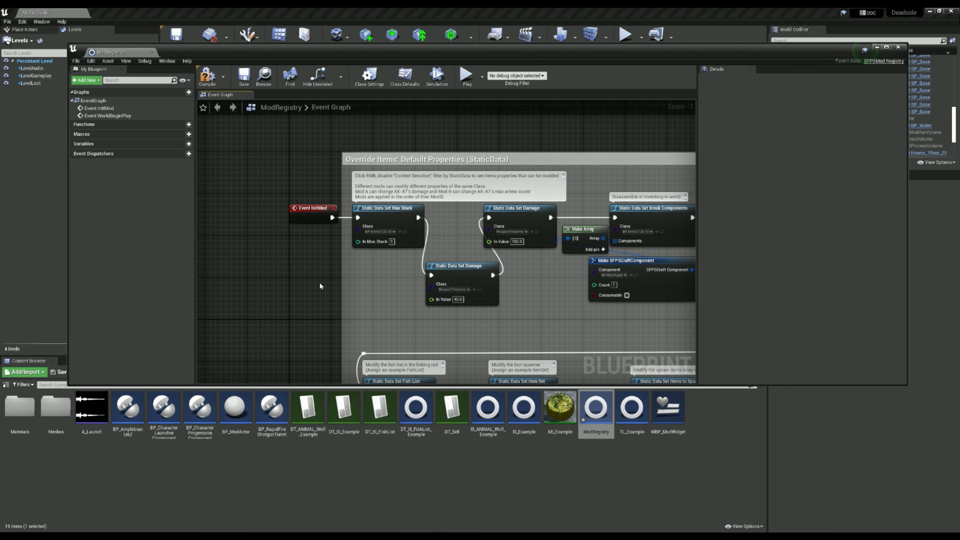
right_click_drag(319, 281, 166, 265)
scroll(328, 256, "down", 1)
right_click_drag(532, 159, 305, 178)
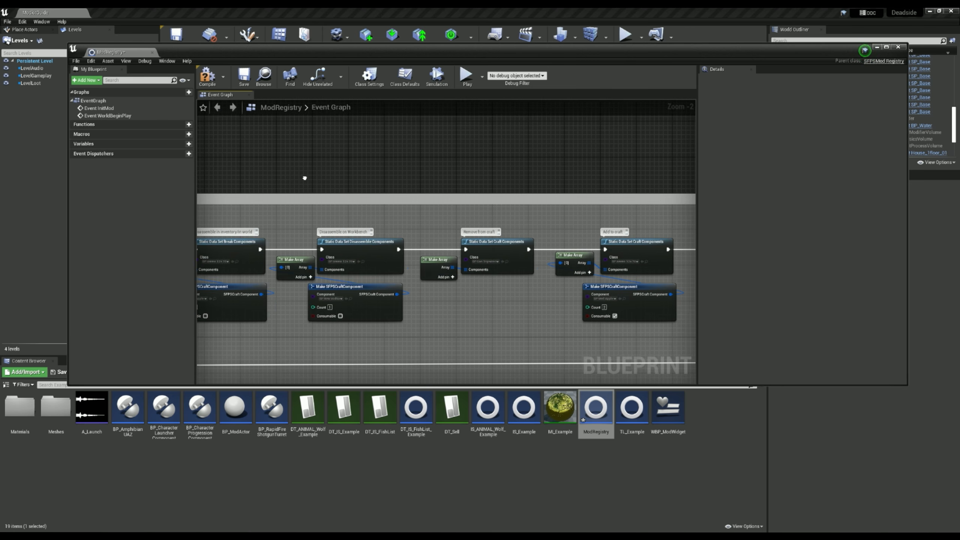
right_click_drag(447, 177, 374, 186)
scroll(374, 186, "up", 1)
scroll(377, 185, "down", 1)
right_click_drag(462, 183, 235, 178)
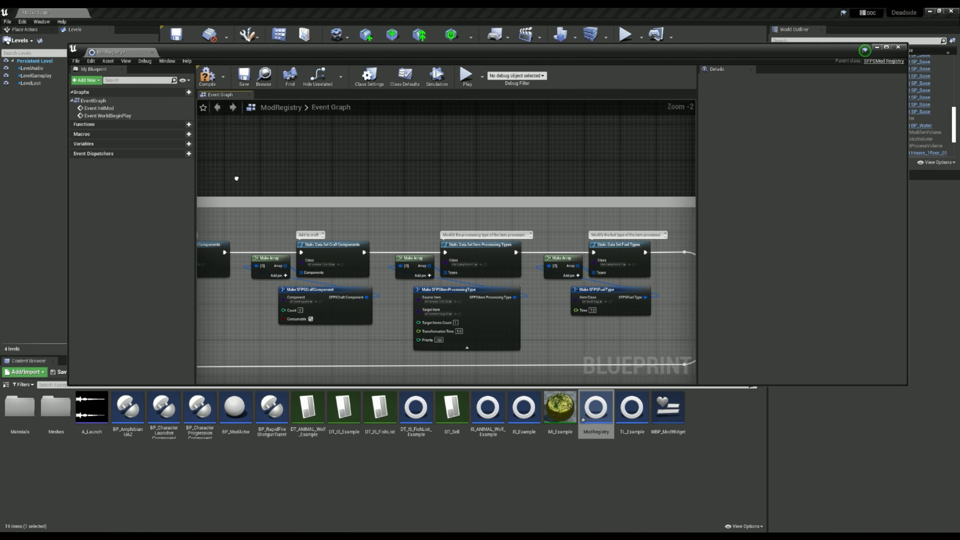
right_click_drag(424, 179, 465, 140)
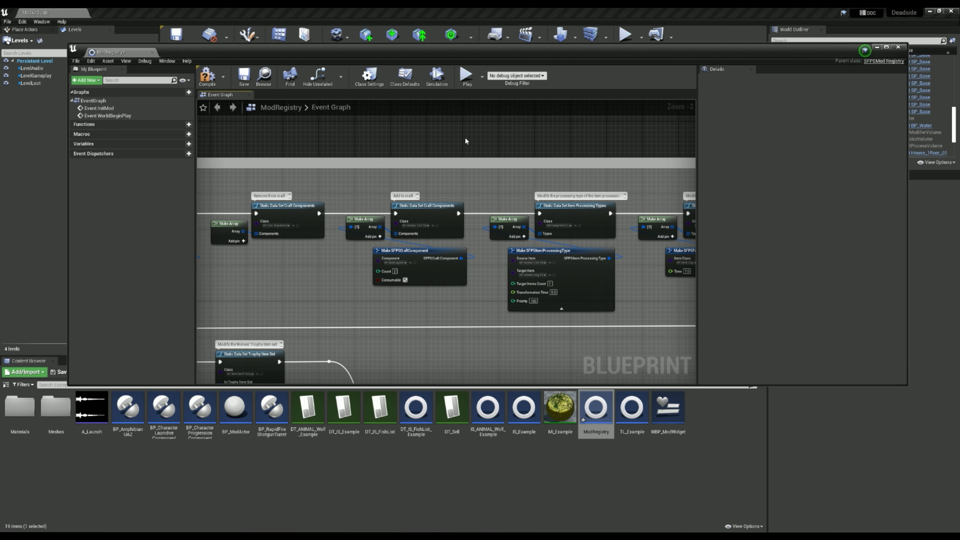
right_click_drag(466, 141, 434, 155)
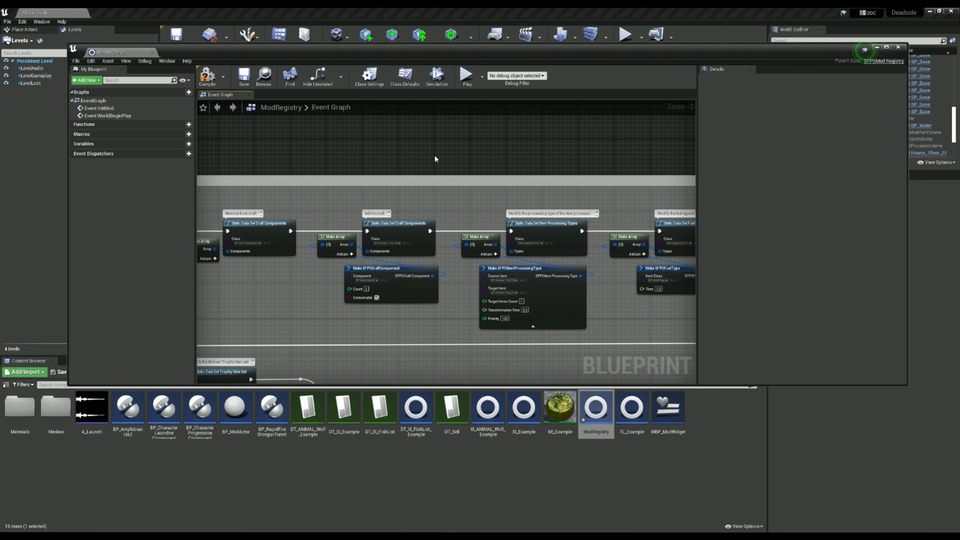
right_click_drag(437, 149, 329, 144)
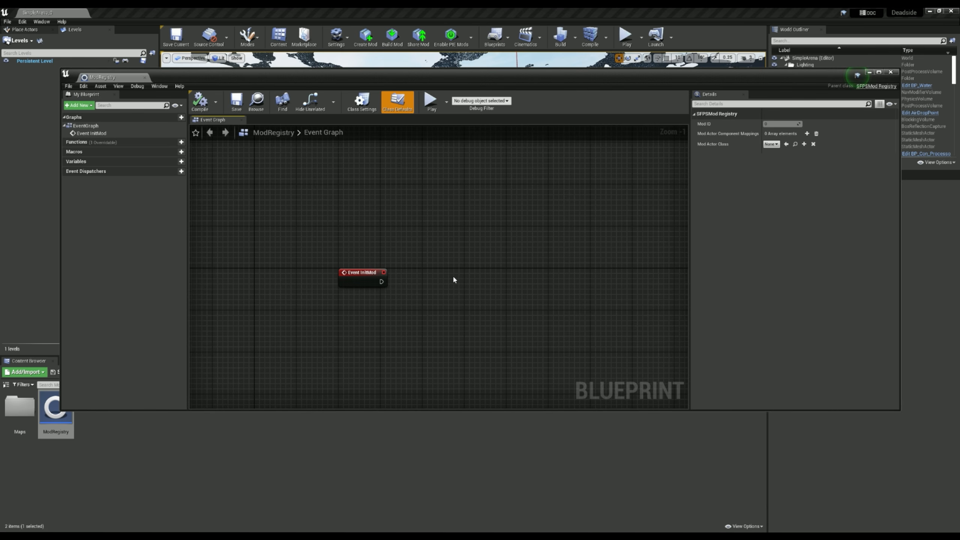
Create a Blueprint class based on SFPSModComponent in the ModkitGuide content and name it UAZ_Mod.
right_click_drag(454, 279, 432, 281)
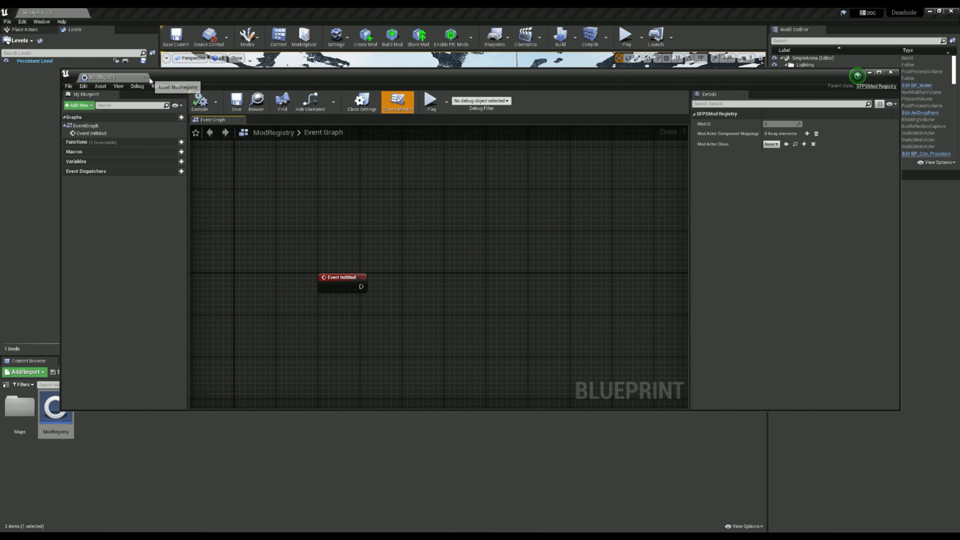
left_click(178, 417)
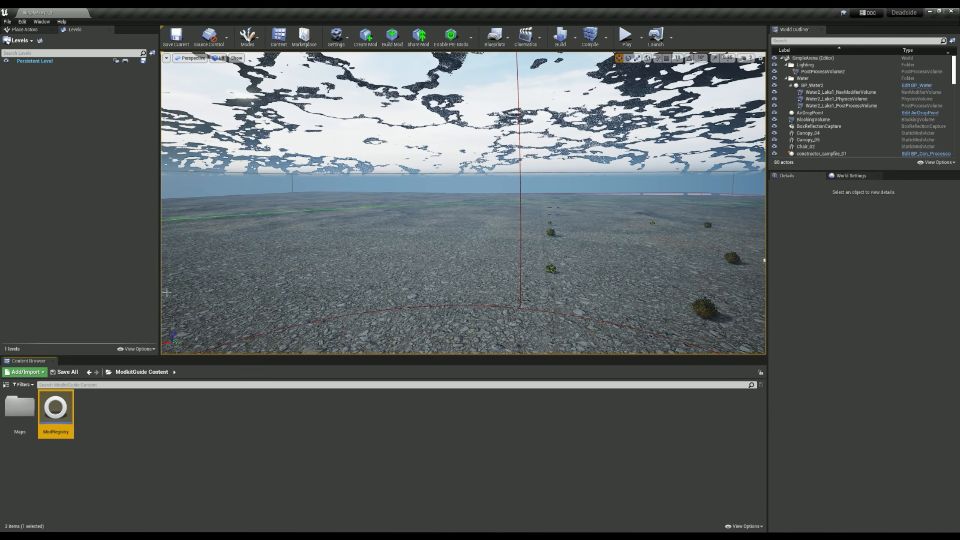
right_click(118, 412)
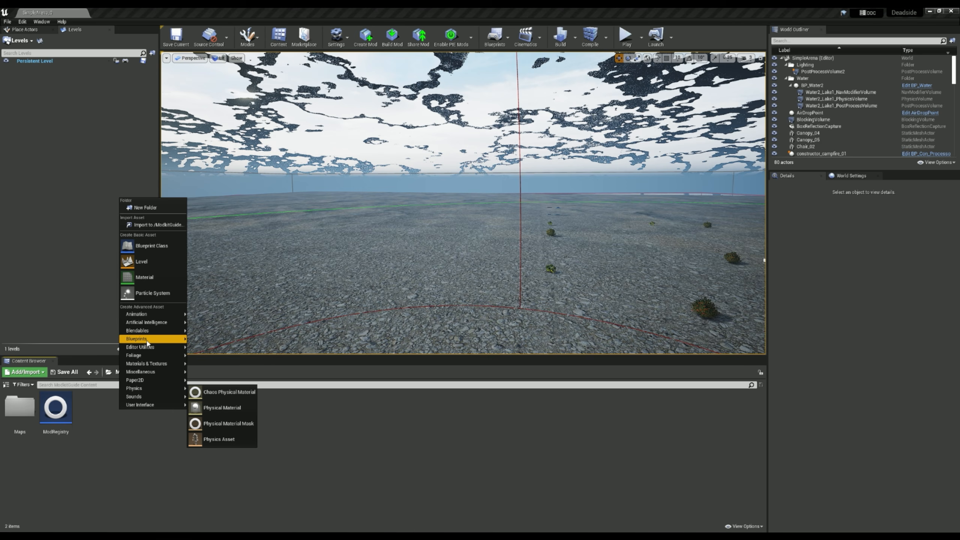
left_click(221, 335)
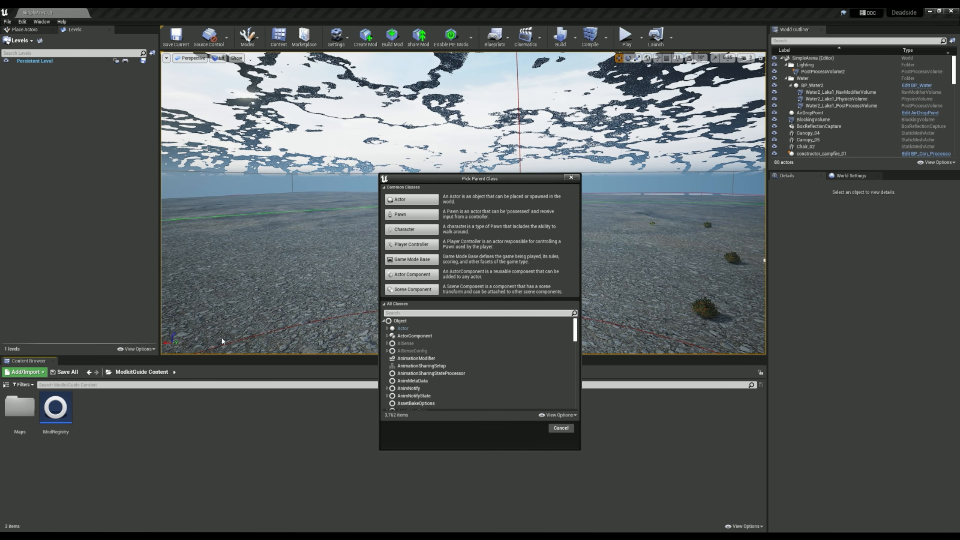
type("modcom")
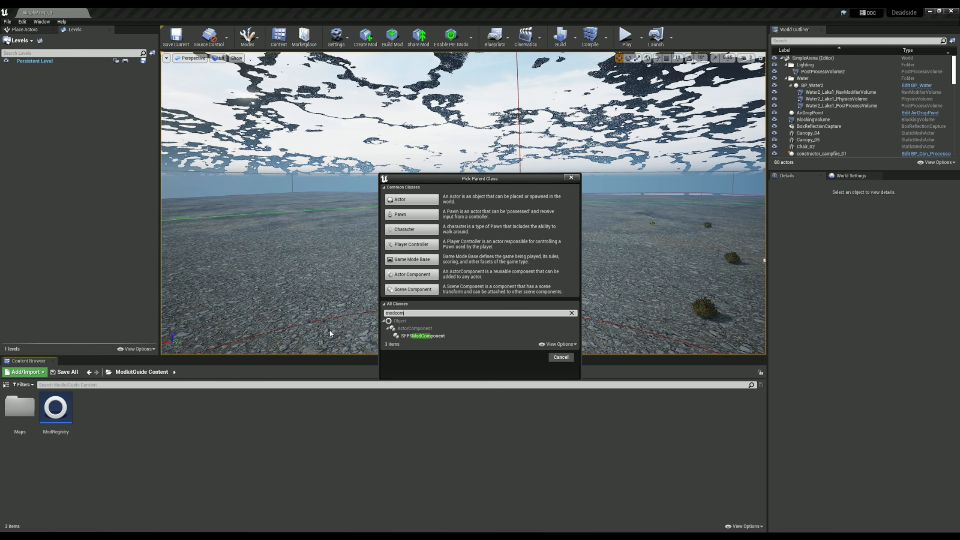
left_click(423, 335)
left_click(530, 357)
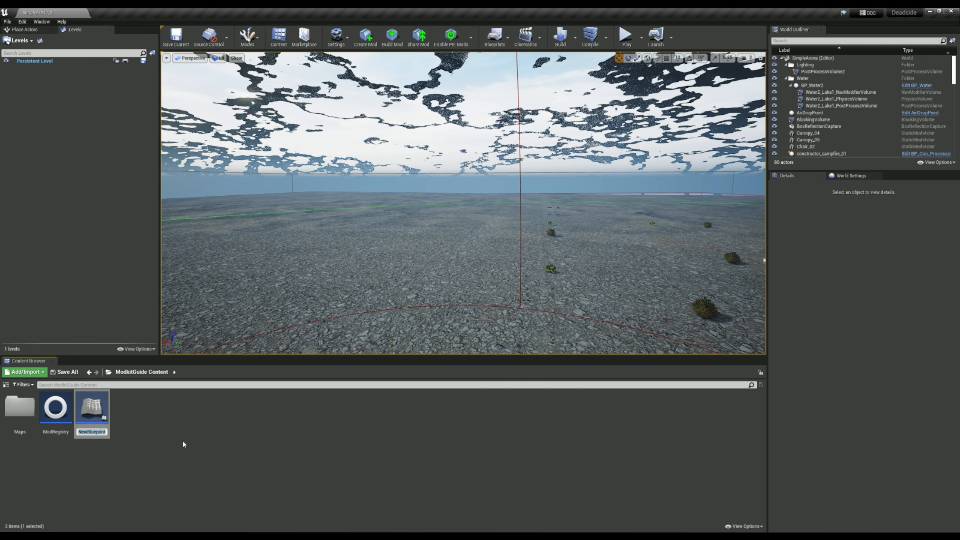
type("UAZ")
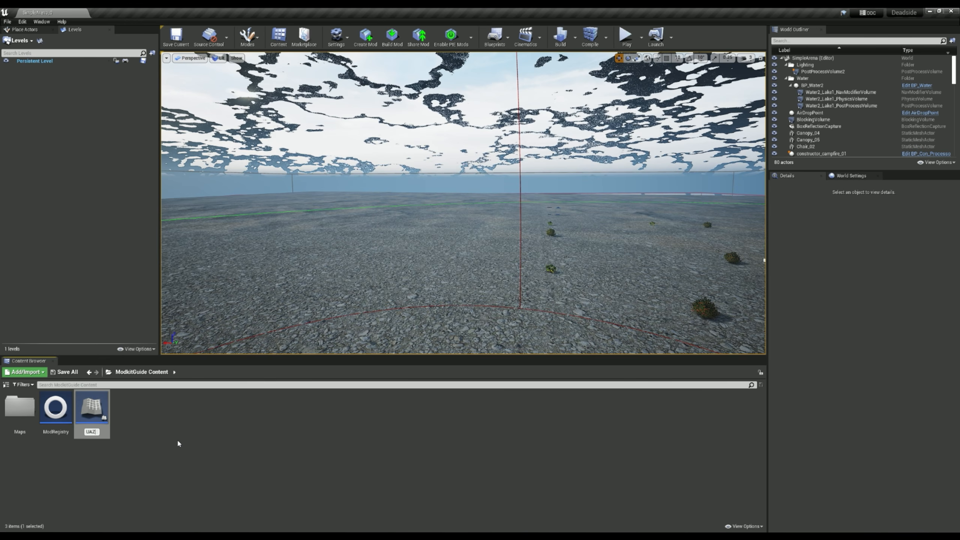
type("-Mo")
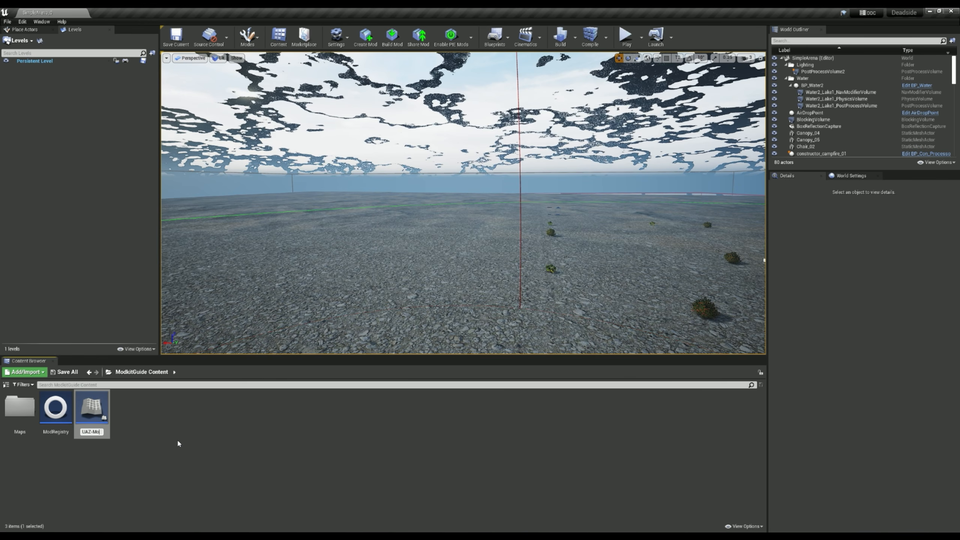
type("d")
key("Return")
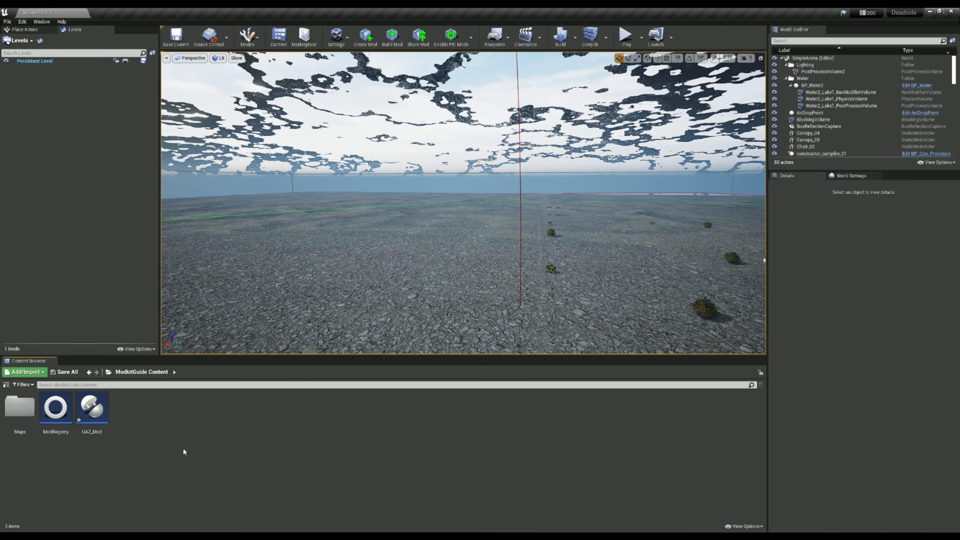
Inspect UAZ_Mod's event graph and the executable actions available from Event Begin Play, leaving the blueprint unchanged.
double_click(91, 407)
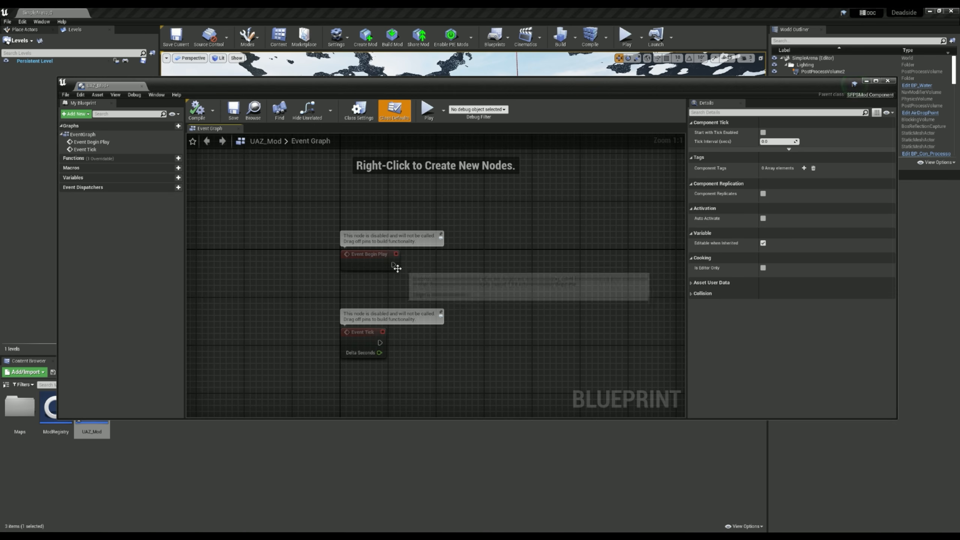
left_click_drag(393, 265, 475, 270)
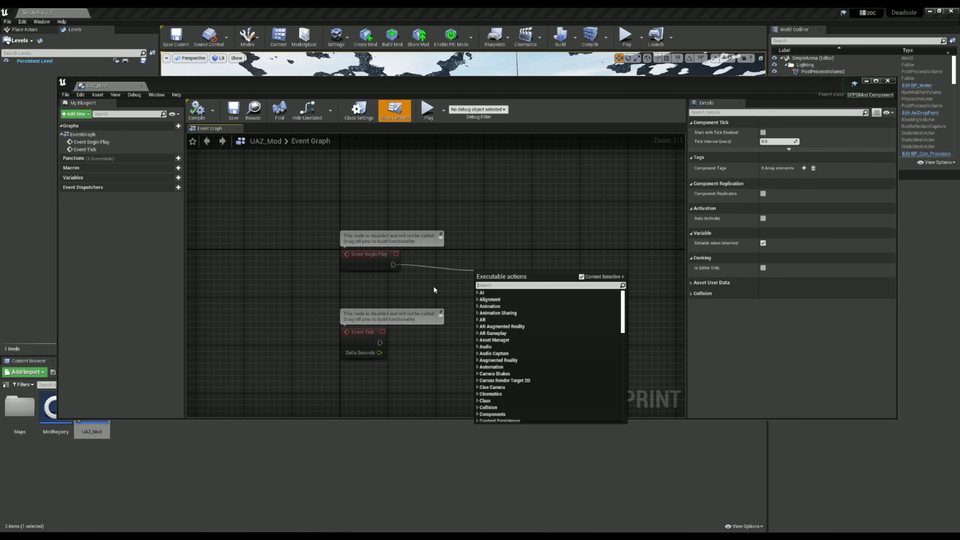
left_click(433, 288)
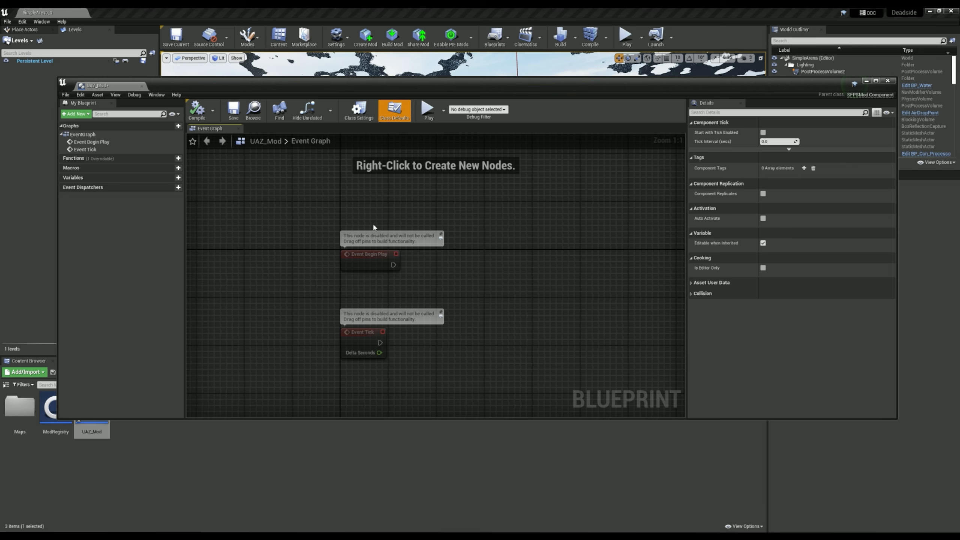
left_click(141, 86)
Add a Mod Actor Component Mappings entry in ModRegistry with actor class BP_SFPSVehicle_UAZ_Hunter and component class UAZ_Mod.
double_click(56, 406)
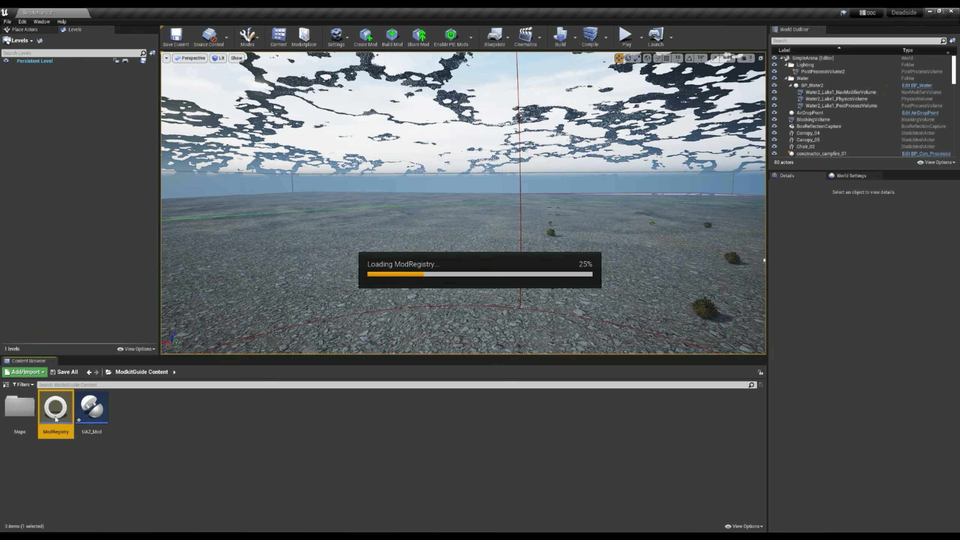
left_click(804, 142)
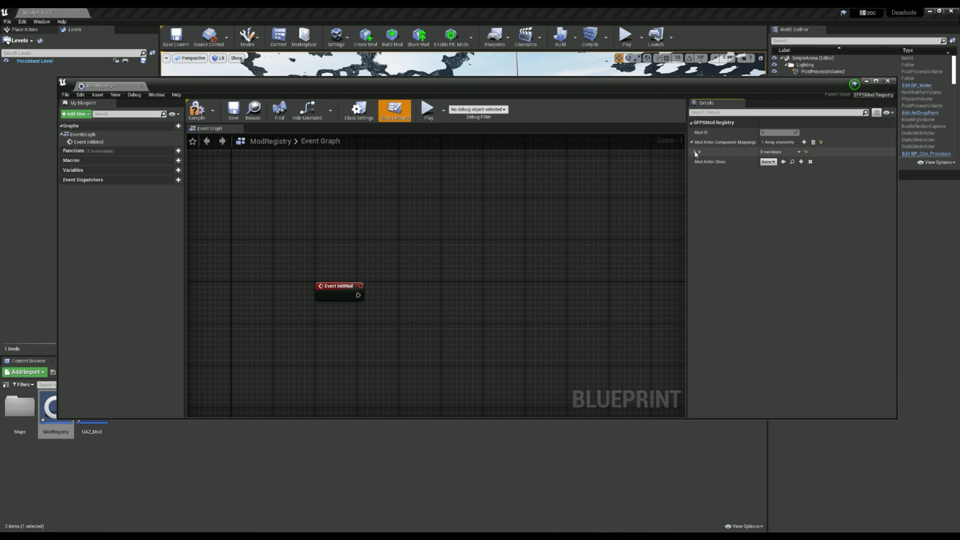
left_click(695, 151)
left_click(767, 162)
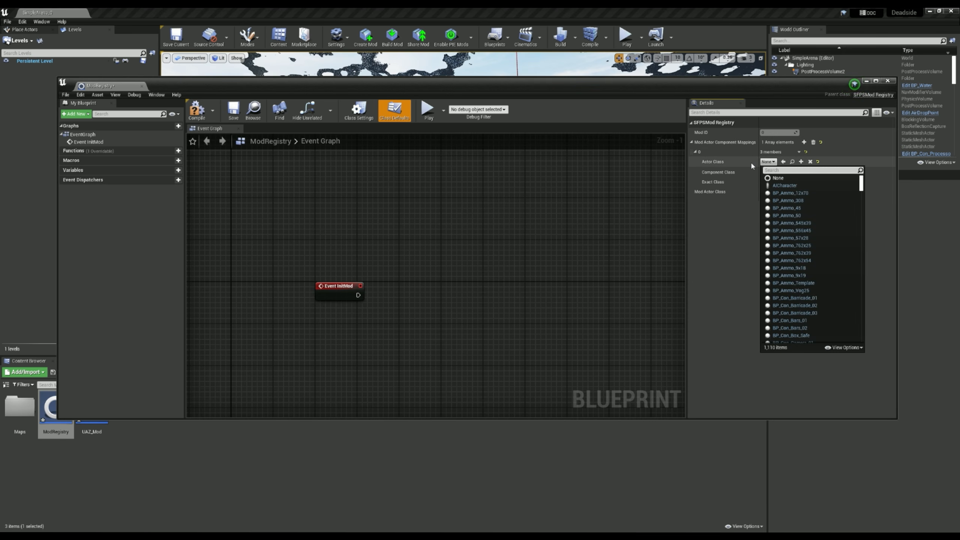
type("u")
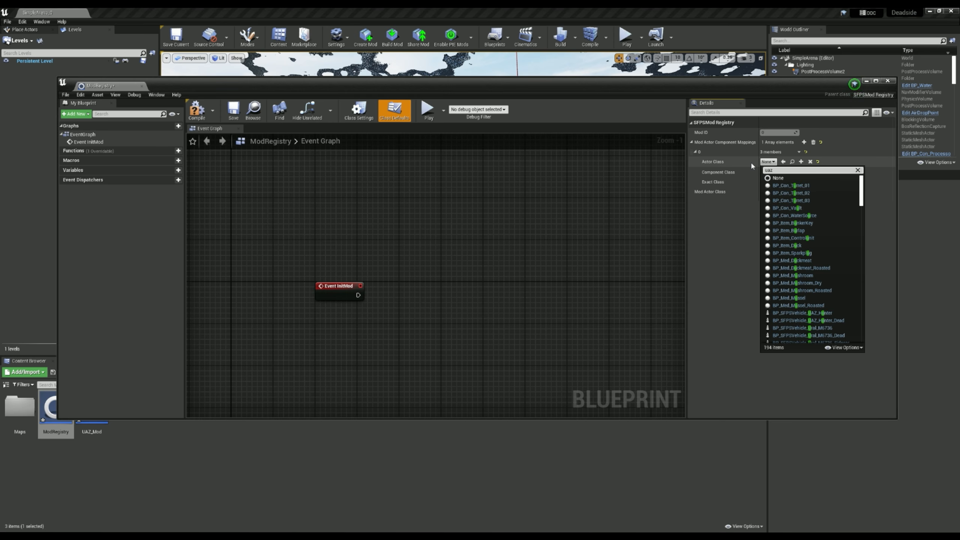
type("az")
left_click(799, 186)
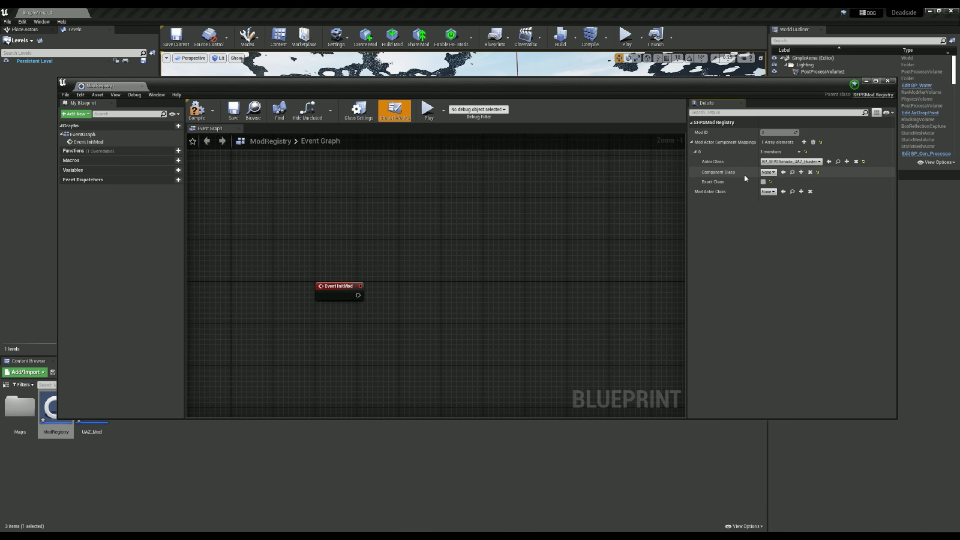
left_click(768, 173)
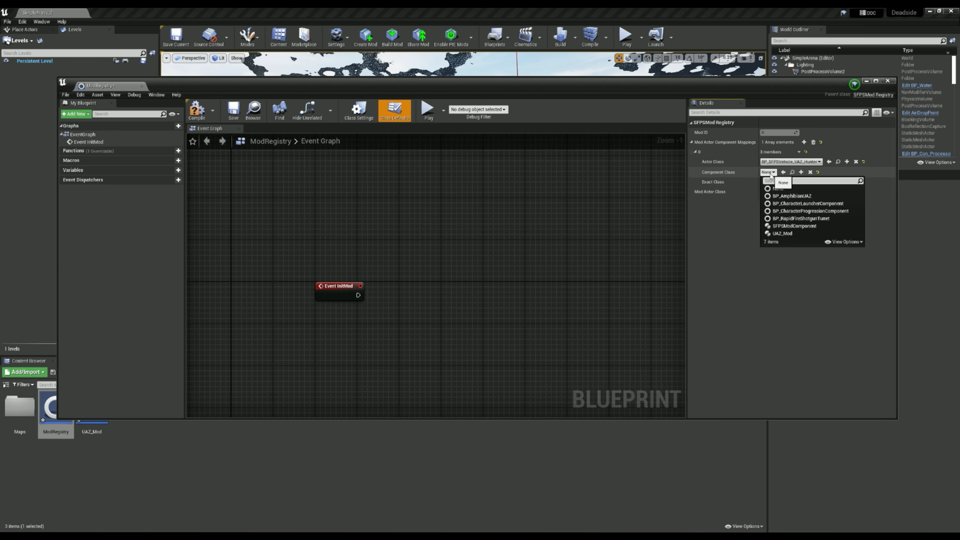
left_click(782, 233)
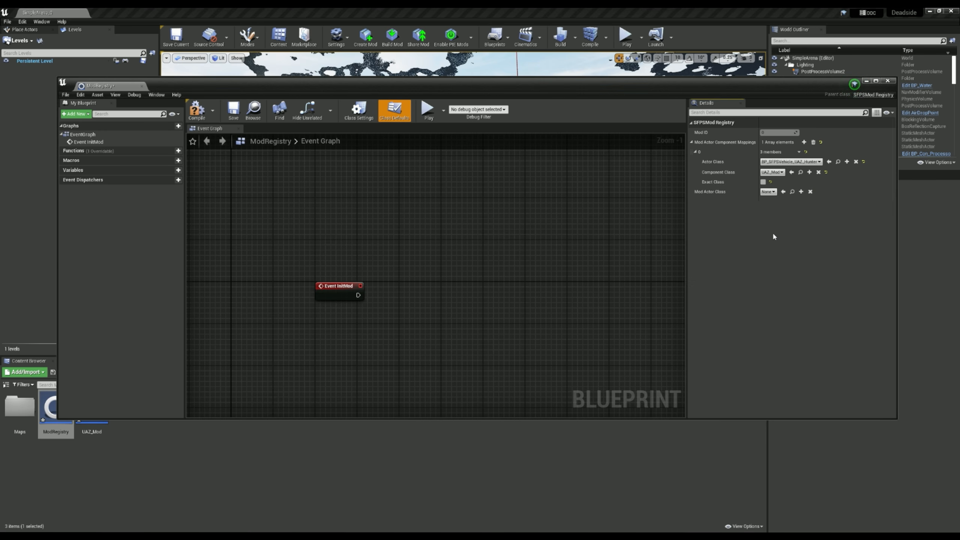
Set ModRegistry's Mod Actor Class to BP_ModActor, compile the blueprint and close it.
left_click(768, 192)
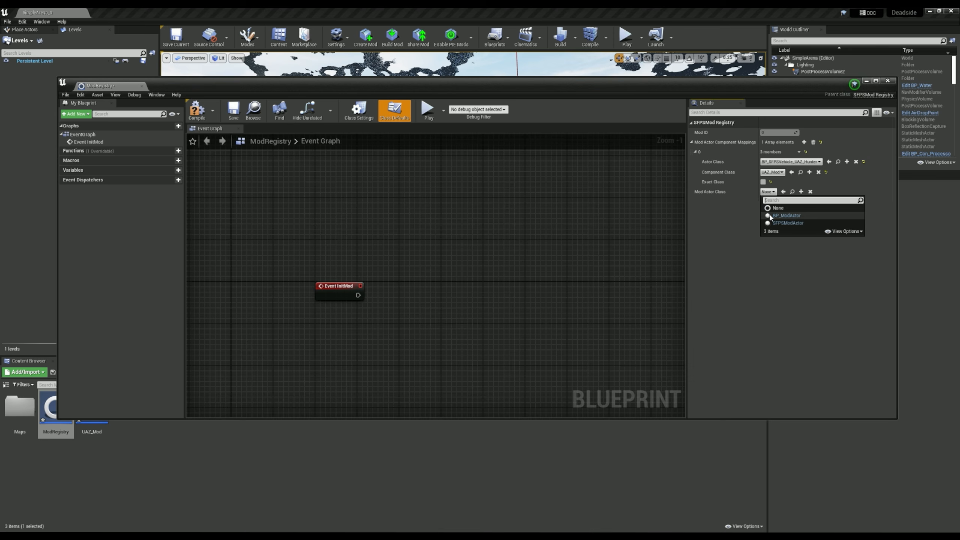
left_click(782, 216)
right_click_drag(239, 196, 272, 177)
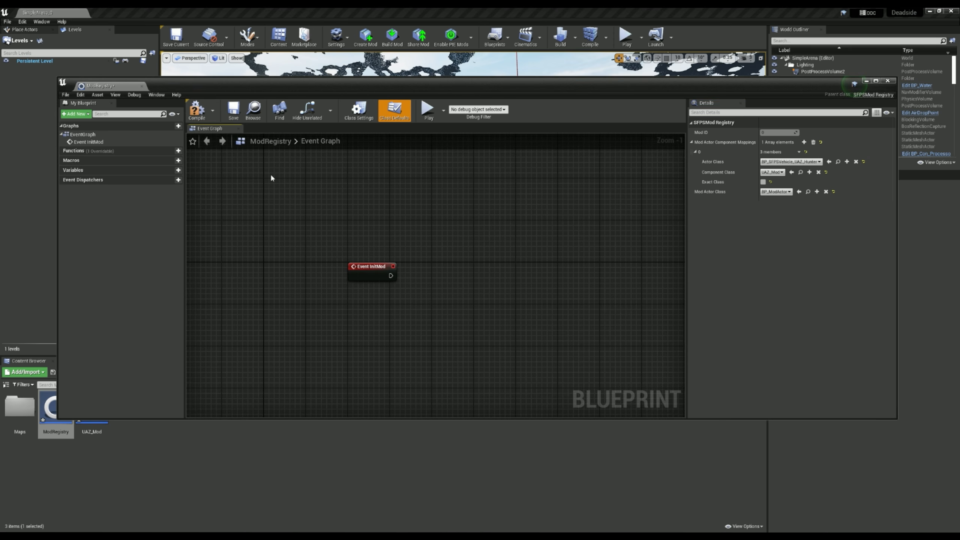
left_click(197, 110)
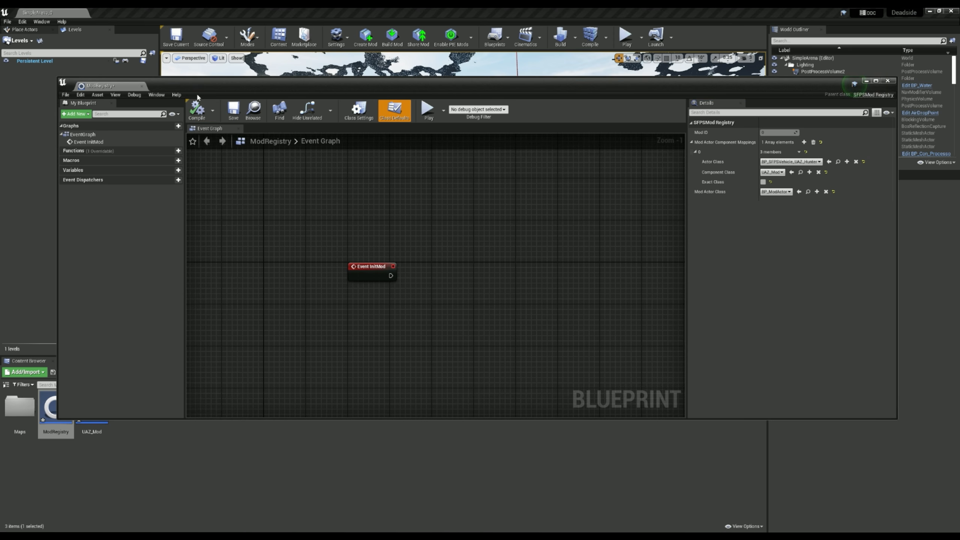
left_click(142, 86)
Open BP_AmphibianUAZ from the ExampleMod content and examine its event graph's axle suspension and wheel mesh node chains.
left_click(108, 372)
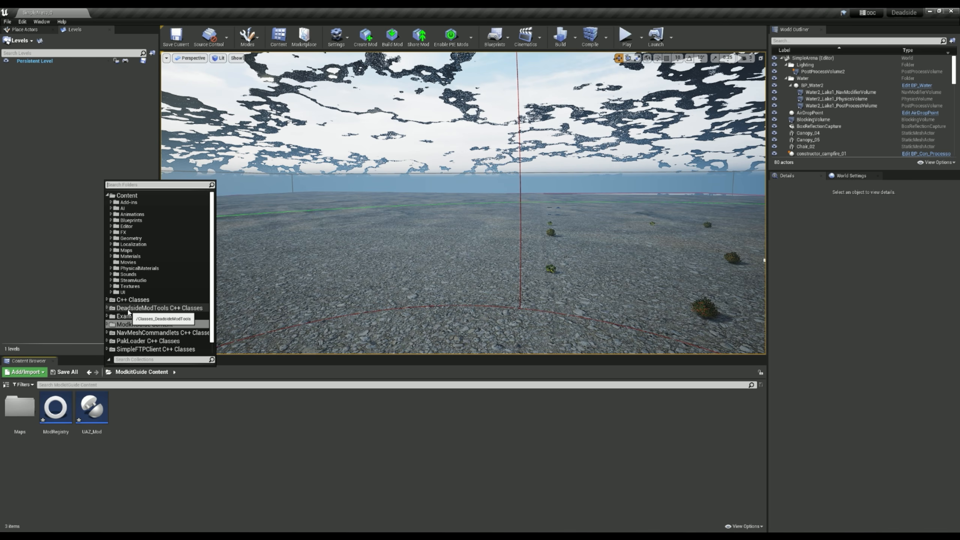
left_click(145, 316)
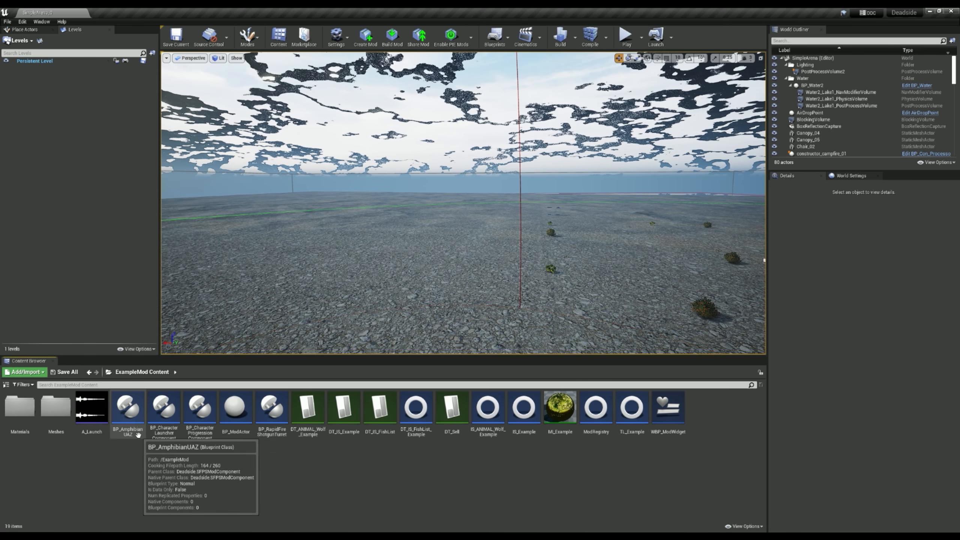
double_click(116, 431)
right_click_drag(451, 208, 370, 231)
right_click_drag(536, 192, 268, 240)
right_click_drag(327, 368, 337, 173)
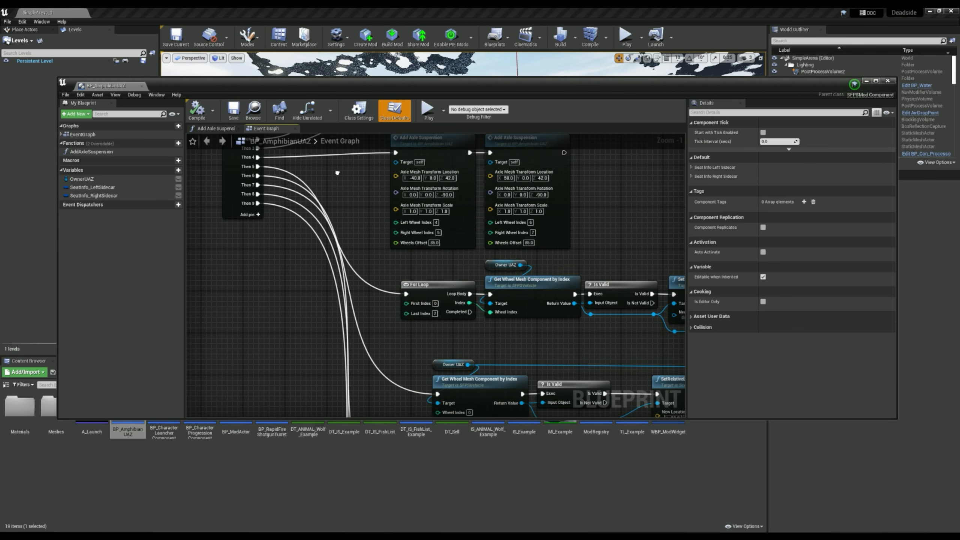
right_click_drag(357, 294, 204, 196)
scroll(305, 237, "down", 1)
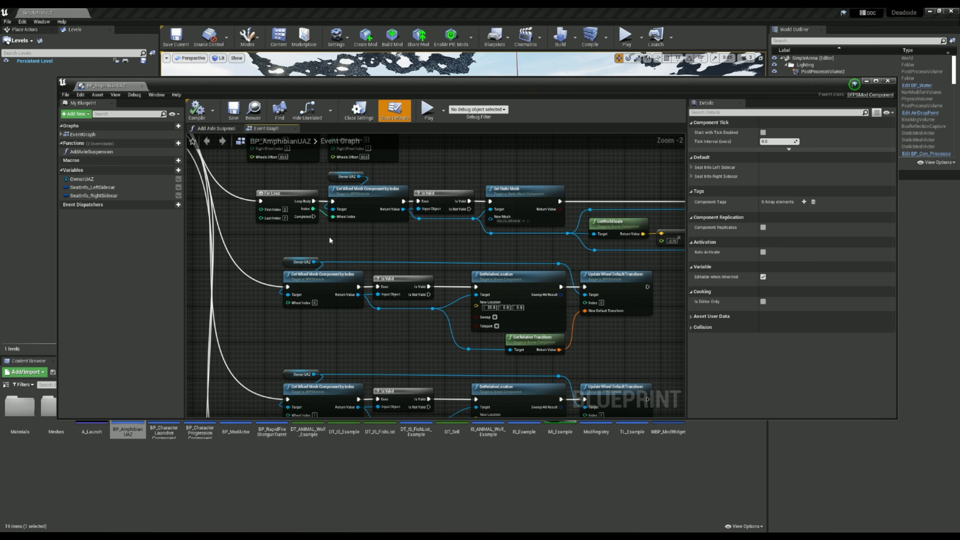
scroll(327, 237, "down", 1)
right_click_drag(325, 238, 246, 224)
right_click_drag(530, 317, 520, 260)
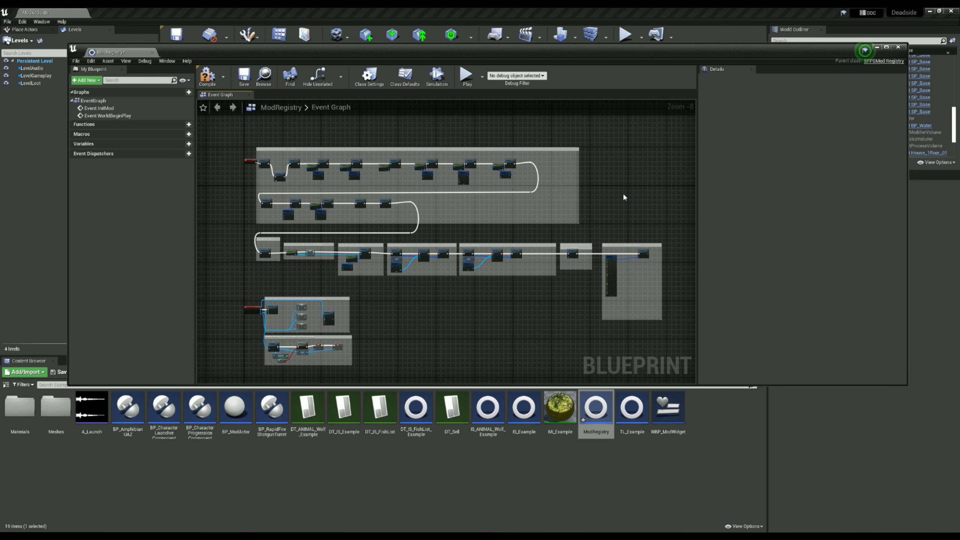
Review the overall layout of ExampleMod's ModRegistry event graph and the StaticData override section at Event InitMod.
mouse_move(624, 197)
right_mouse_down()
mouse_move(629, 208)
mouse_move(608, 197)
right_mouse_up()
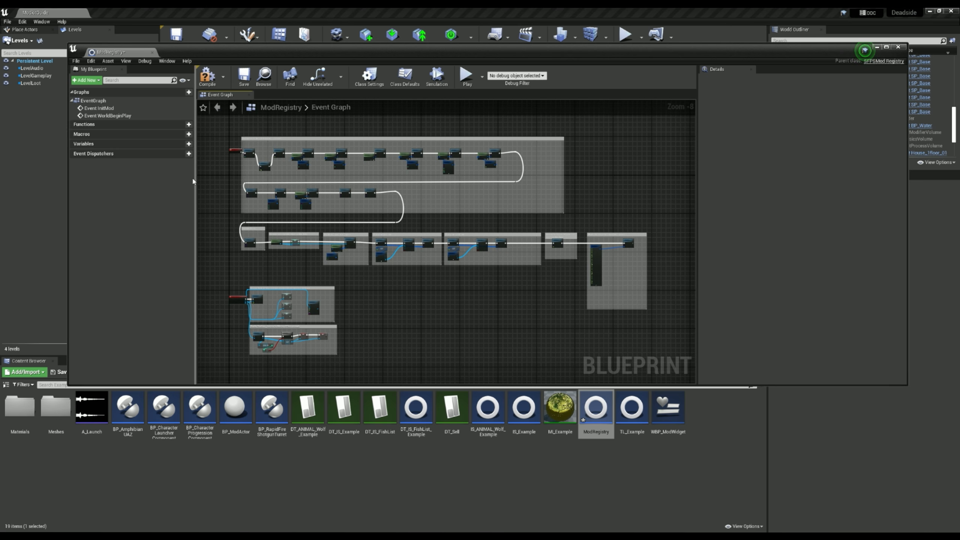
right_click_drag(220, 255, 239, 262)
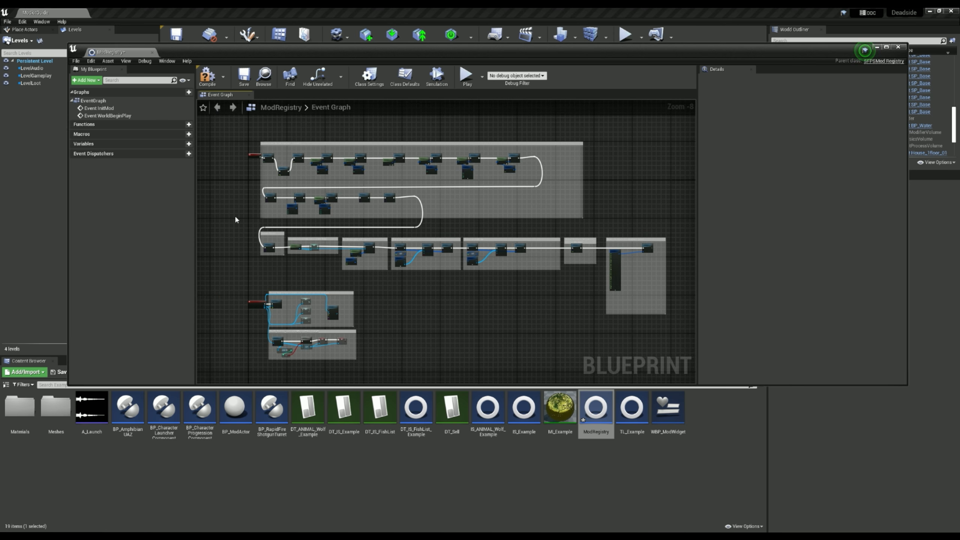
right_click_drag(246, 218, 298, 306)
scroll(273, 260, "up", 5)
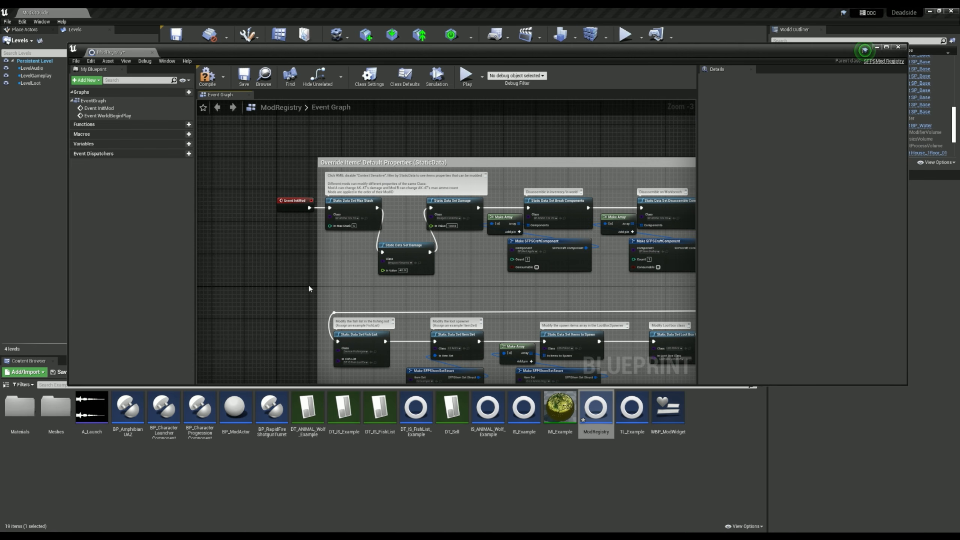
right_click_drag(308, 268, 290, 299)
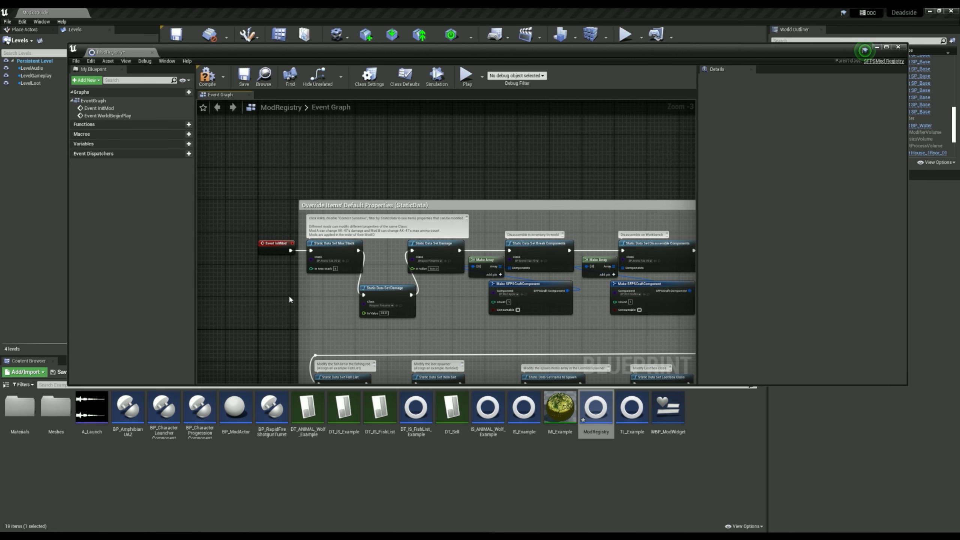